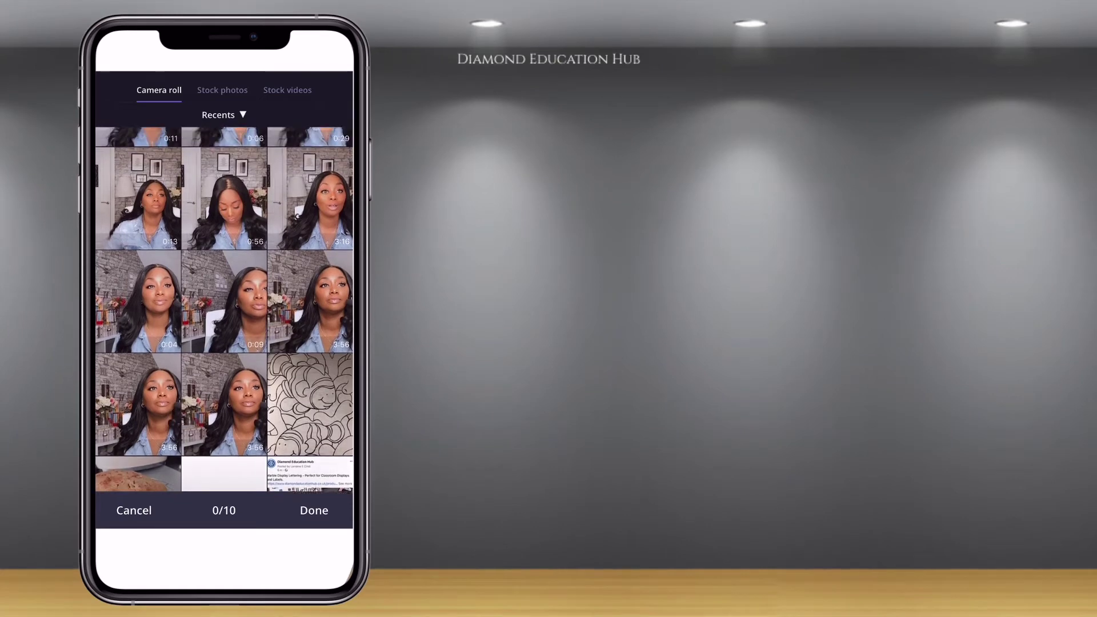
{"action": "scroll", "coordinate": [223, 309], "scroll_direction": "up", "scroll_amount": 2}
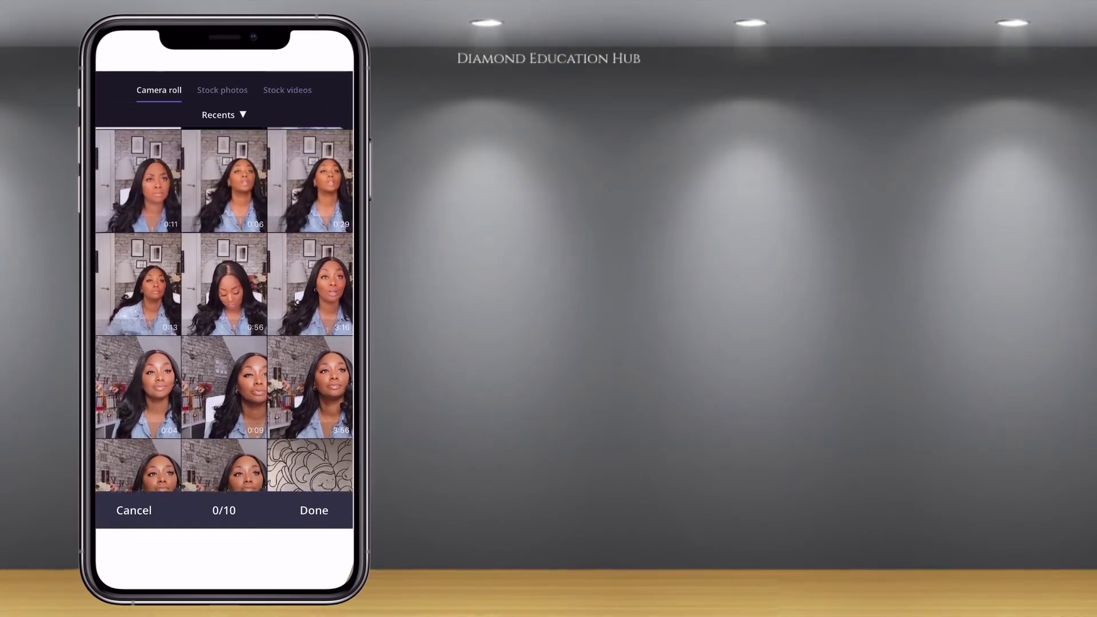
Add the 13-second camera roll video of the woman in the denim shirt to the story
{"action": "left_click", "coordinate": [138, 314]}
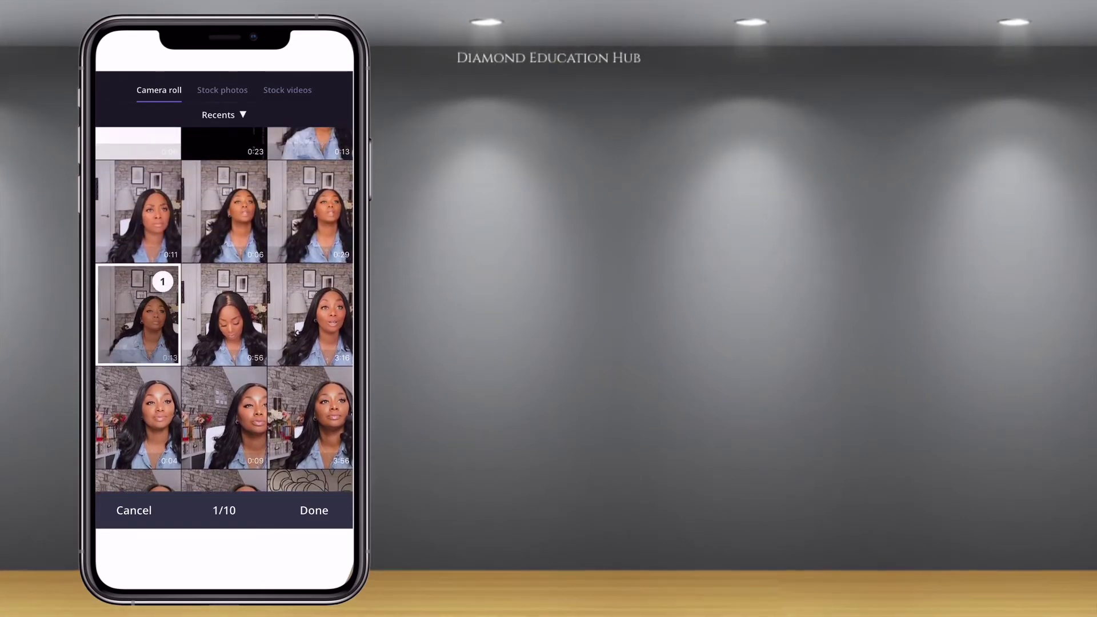
{"action": "left_click", "coordinate": [314, 510]}
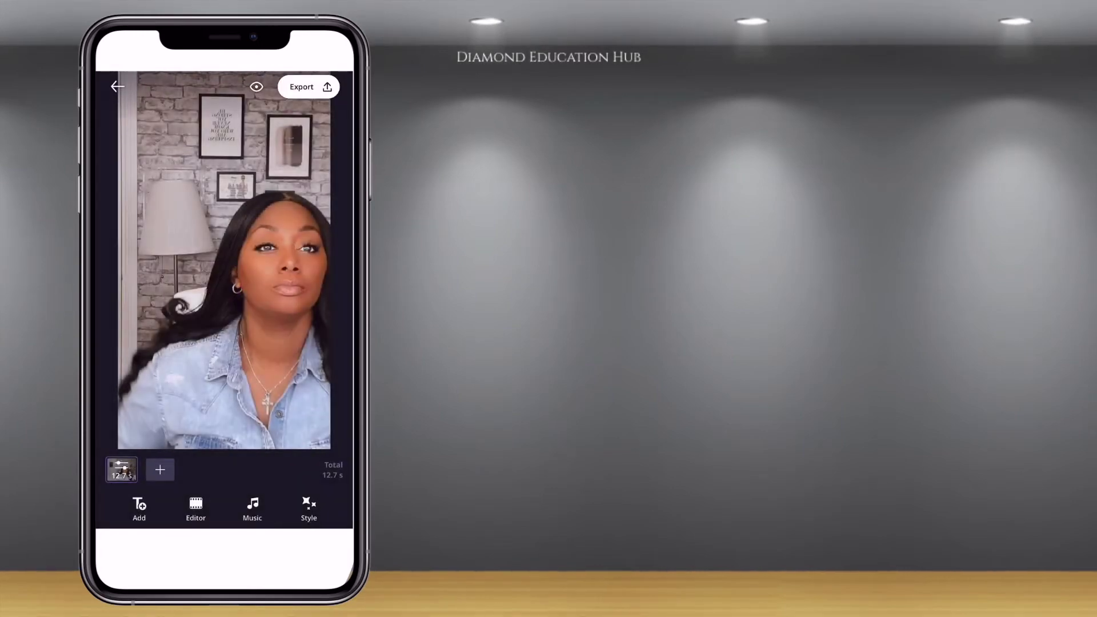
Open the sticker library for the video and look through the Animated, Arrows and Food stickers
{"action": "left_click", "coordinate": [139, 507]}
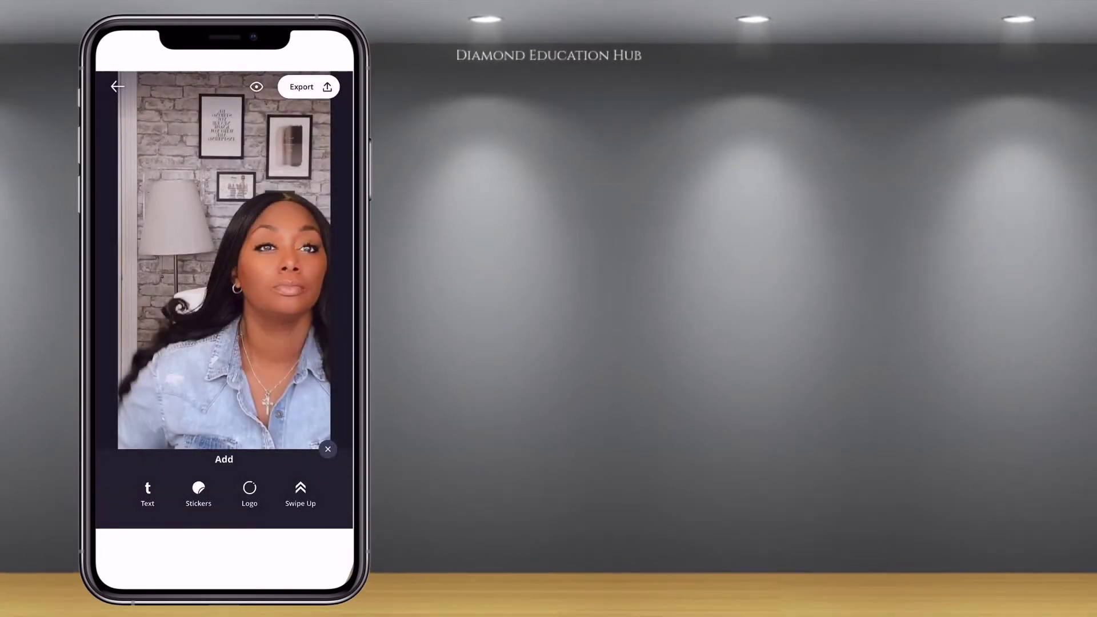
{"action": "left_click", "coordinate": [198, 492]}
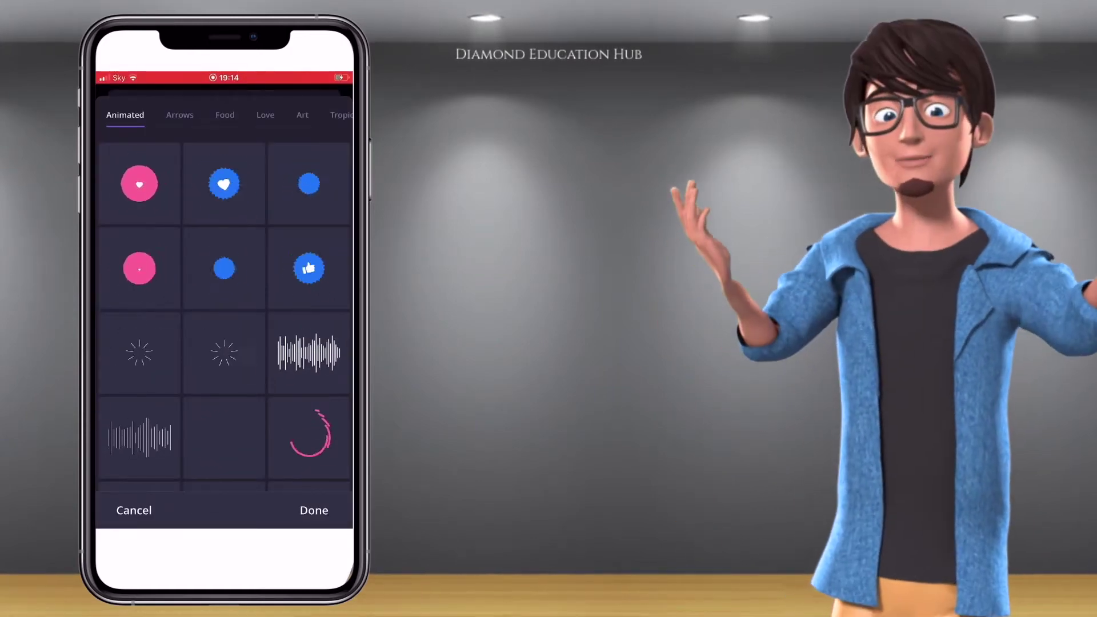
{"action": "scroll", "coordinate": [224, 314], "scroll_direction": "down", "scroll_amount": 2}
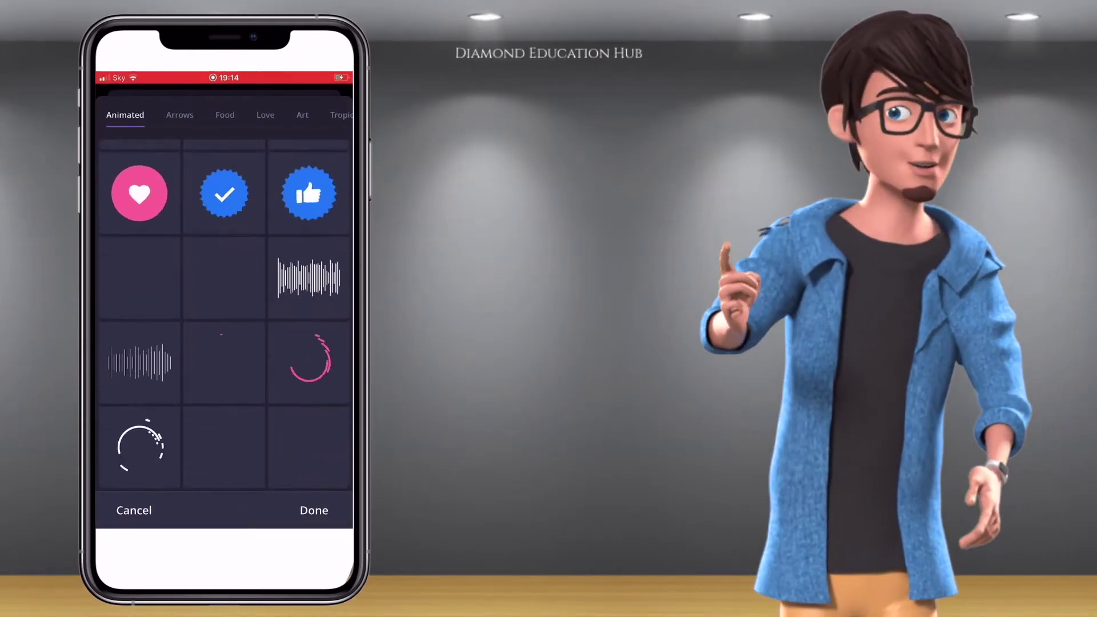
{"action": "left_click", "coordinate": [180, 115]}
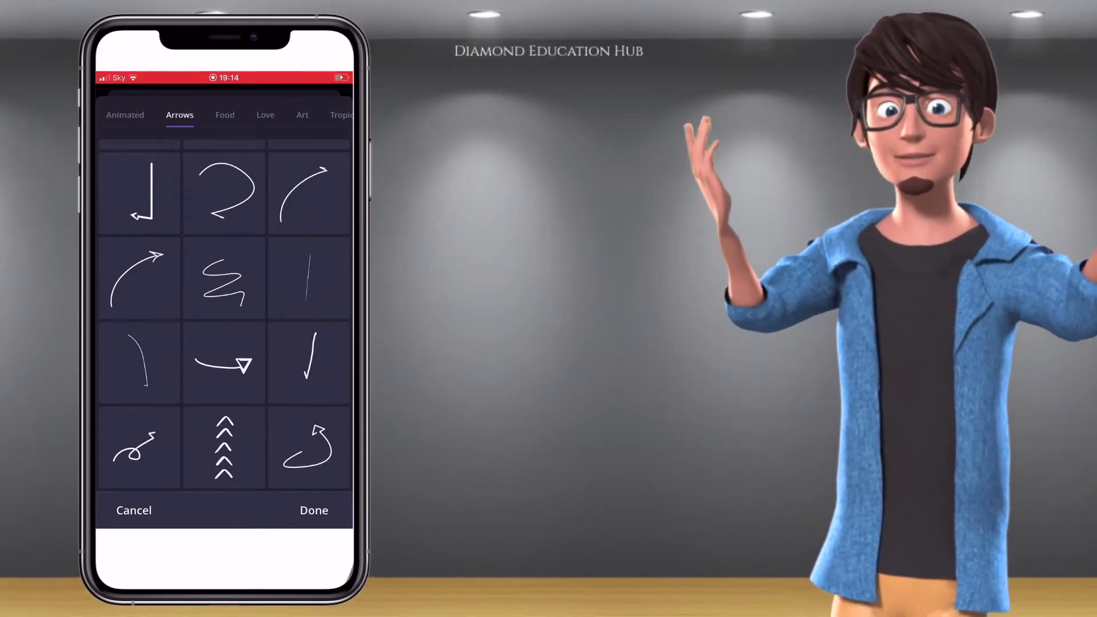
{"action": "left_click", "coordinate": [225, 115]}
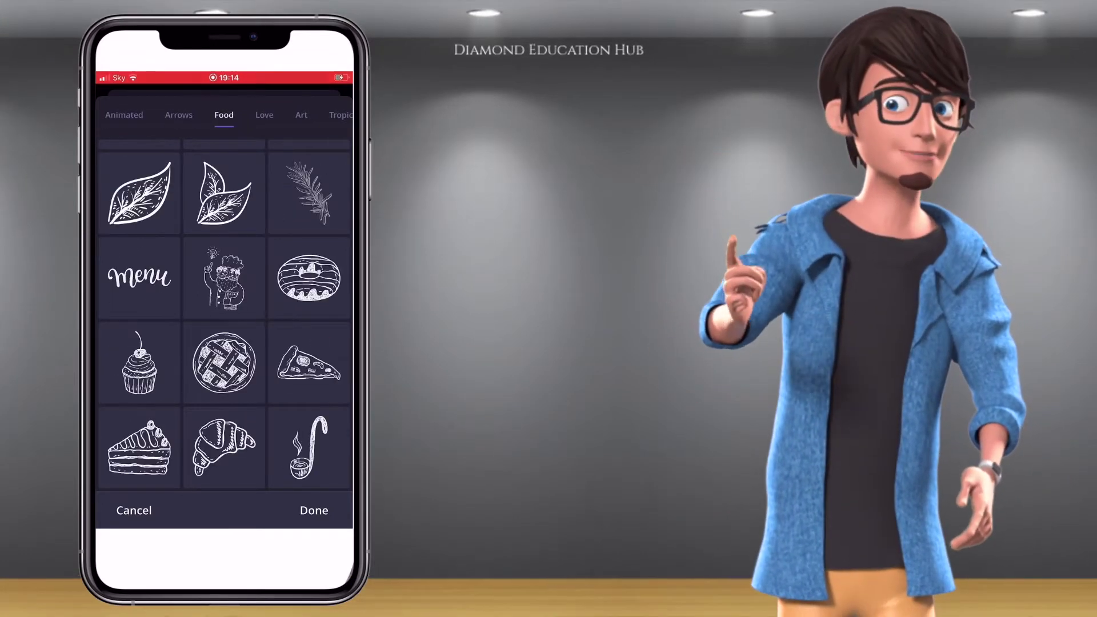
{"action": "scroll", "coordinate": [224, 315], "scroll_direction": "down", "scroll_amount": 8}
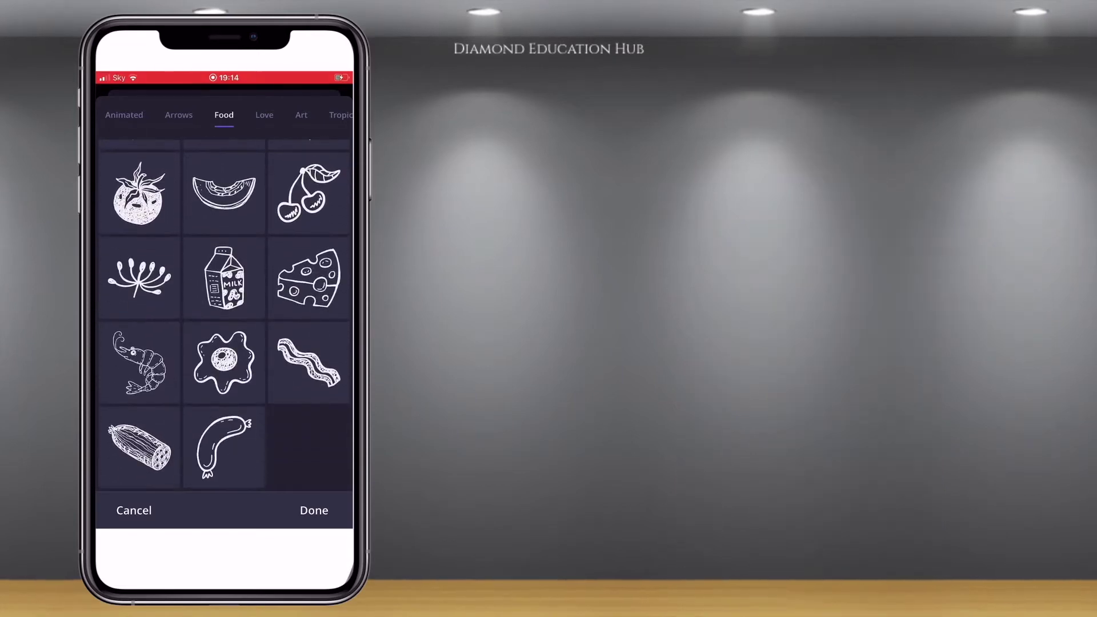
{"action": "scroll", "coordinate": [225, 314], "scroll_direction": "up", "scroll_amount": 4}
{"action": "scroll", "coordinate": [225, 314], "scroll_direction": "up", "scroll_amount": 5}
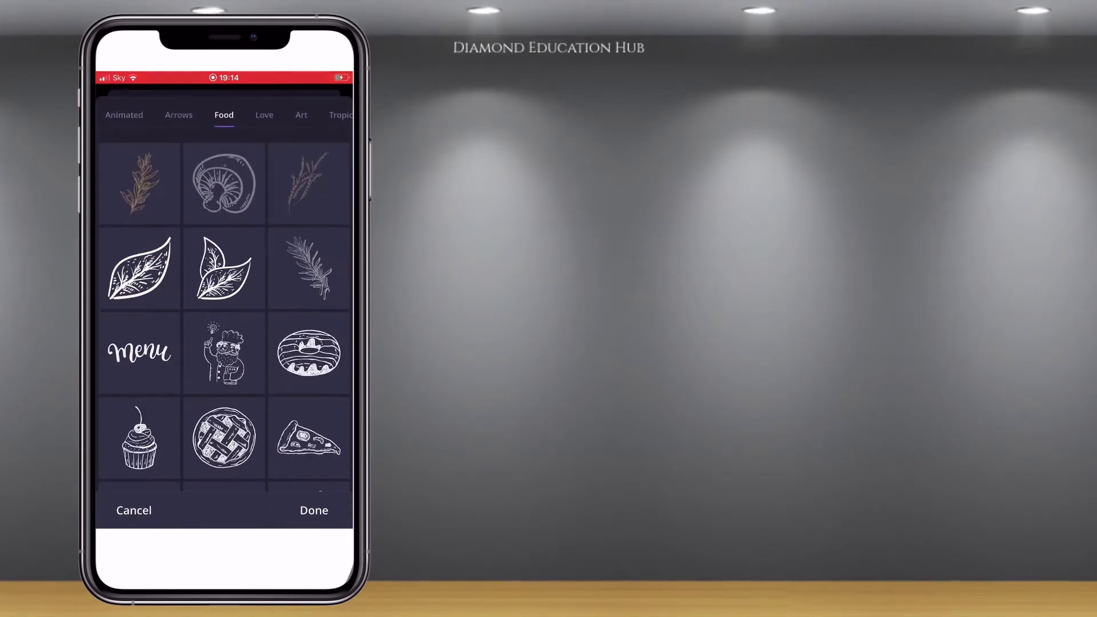
Look through the Love, Art and Tropical sticker collections
{"action": "left_click", "coordinate": [264, 115]}
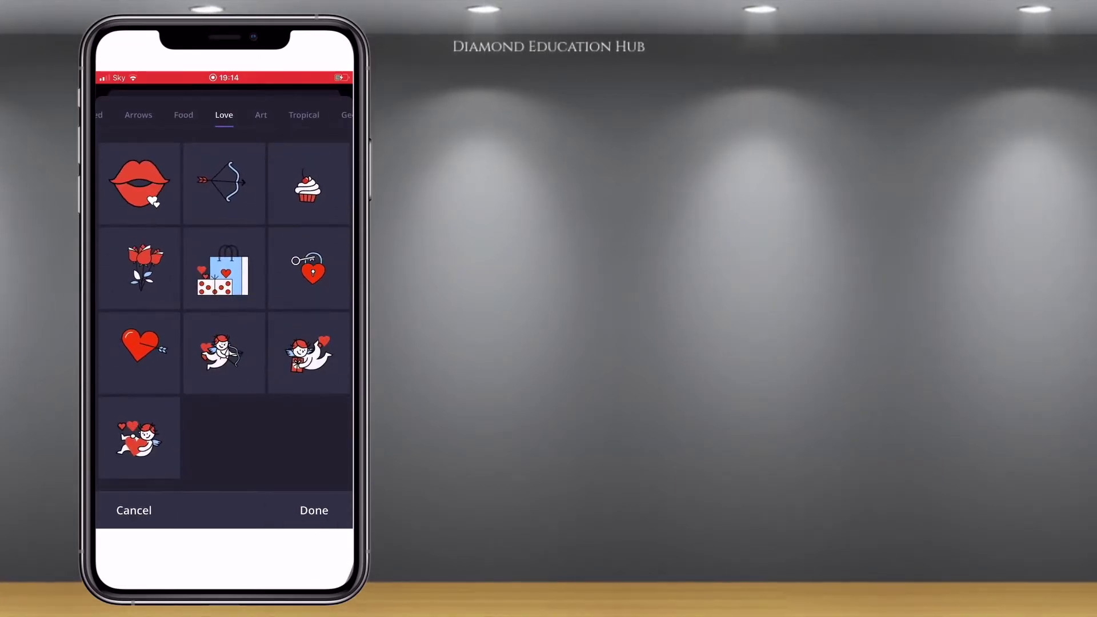
{"action": "left_click", "coordinate": [261, 115]}
{"action": "scroll", "coordinate": [225, 314], "scroll_direction": "down", "scroll_amount": 3}
{"action": "scroll", "coordinate": [225, 314], "scroll_direction": "up", "scroll_amount": 3}
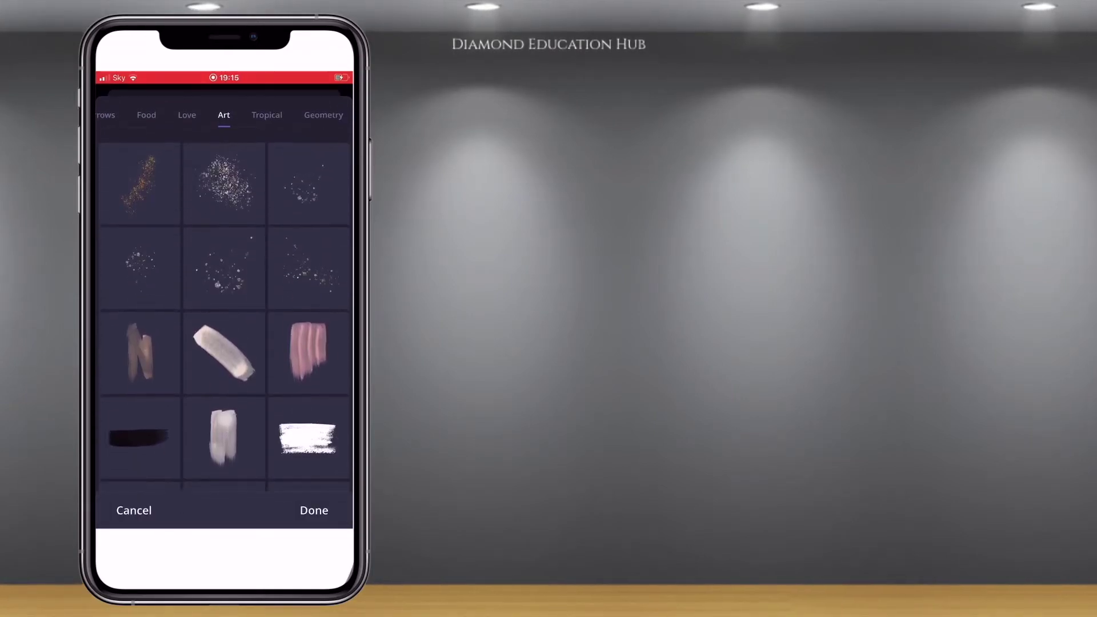
{"action": "left_click", "coordinate": [267, 115]}
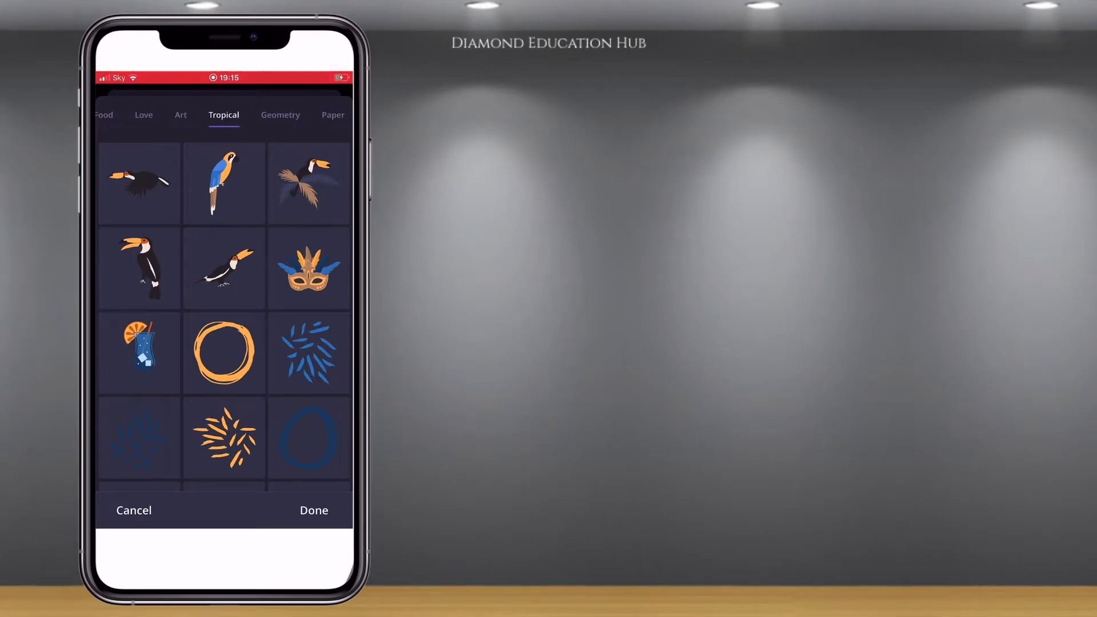
{"action": "scroll", "coordinate": [225, 315], "scroll_direction": "down", "scroll_amount": 10}
{"action": "scroll", "coordinate": [225, 314], "scroll_direction": "down", "scroll_amount": 5}
{"action": "scroll", "coordinate": [224, 314], "scroll_direction": "up", "scroll_amount": 6}
{"action": "scroll", "coordinate": [225, 315], "scroll_direction": "up", "scroll_amount": 8}
Look through the Geometry, Paper and Other sticker collections
{"action": "left_click", "coordinate": [280, 115]}
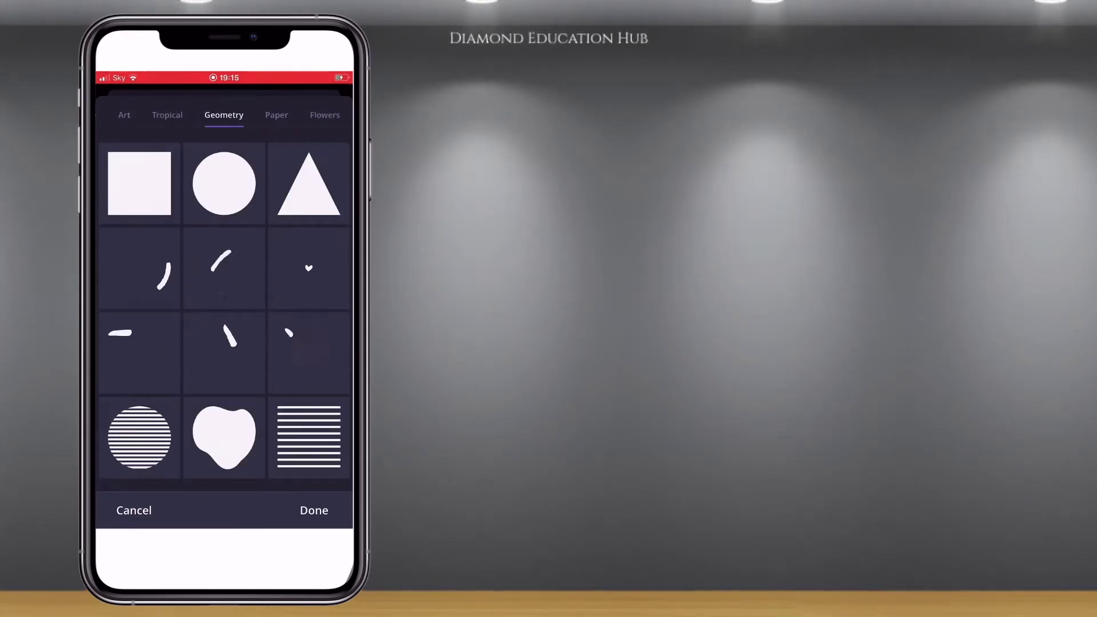
{"action": "left_click", "coordinate": [276, 114]}
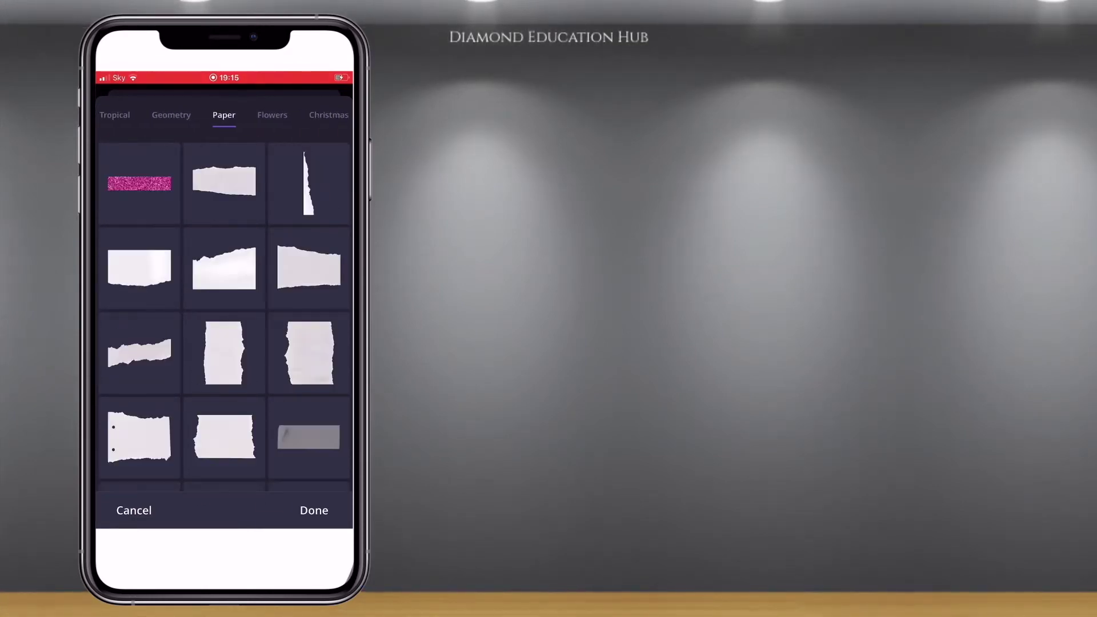
{"action": "scroll", "coordinate": [224, 314], "scroll_direction": "down", "scroll_amount": 8}
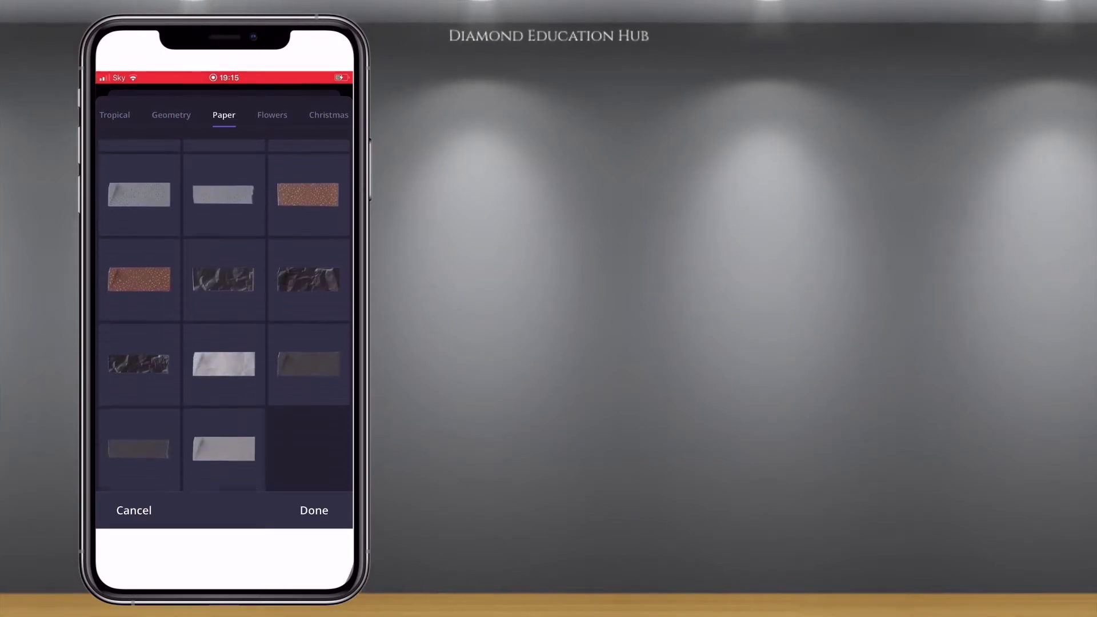
{"action": "scroll", "coordinate": [225, 315], "scroll_direction": "down", "scroll_amount": 2}
{"action": "scroll", "coordinate": [225, 315], "scroll_direction": "up", "scroll_amount": 3}
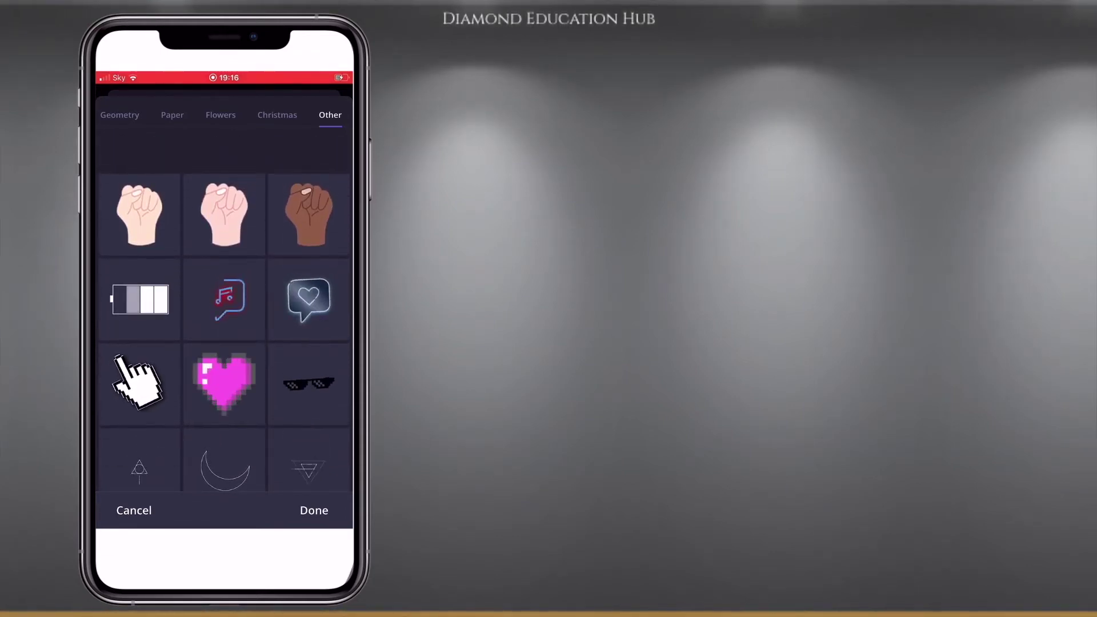
{"action": "scroll", "coordinate": [224, 314], "scroll_direction": "down", "scroll_amount": 2}
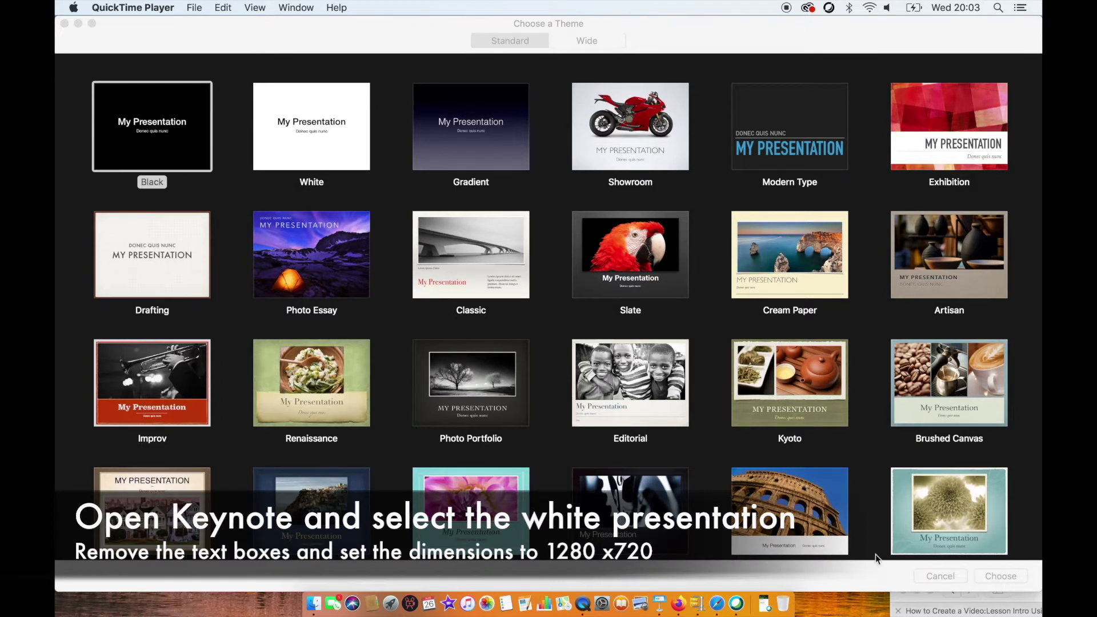
Switch to Keynote and create a new presentation with the standard White theme
{"action": "left_click", "coordinate": [327, 114]}
{"action": "left_click", "coordinate": [294, 165]}
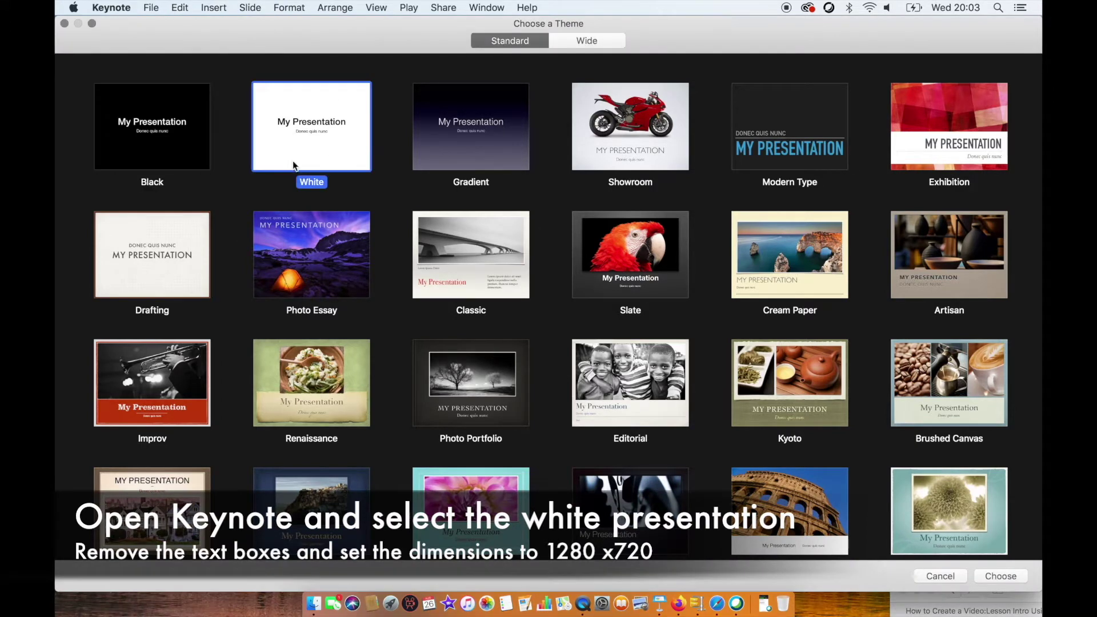
{"action": "left_click", "coordinate": [993, 577]}
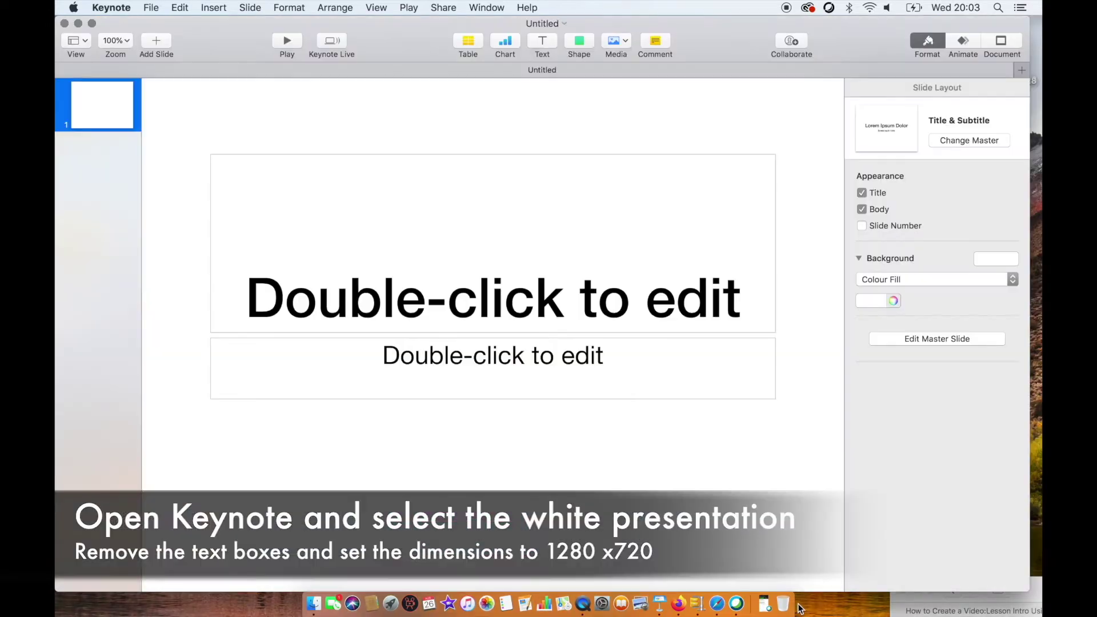
Remove the slide's title and body text boxes and set a custom slide size of 1280 x 720 in the full-screen presentation
{"action": "left_click", "coordinate": [92, 23]}
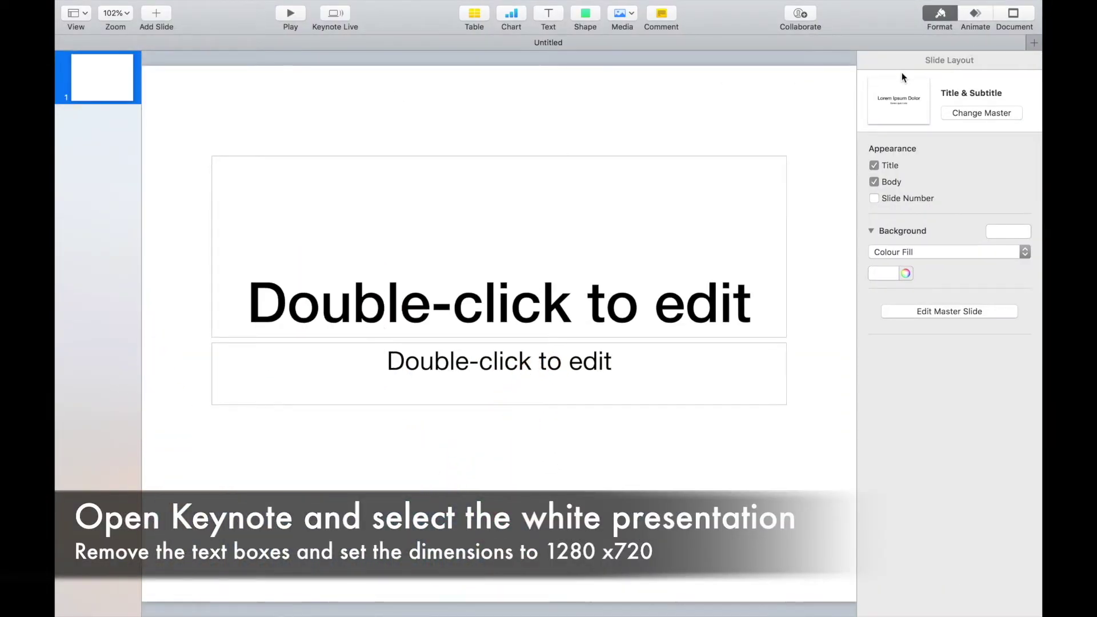
{"action": "left_click", "coordinate": [1013, 14]}
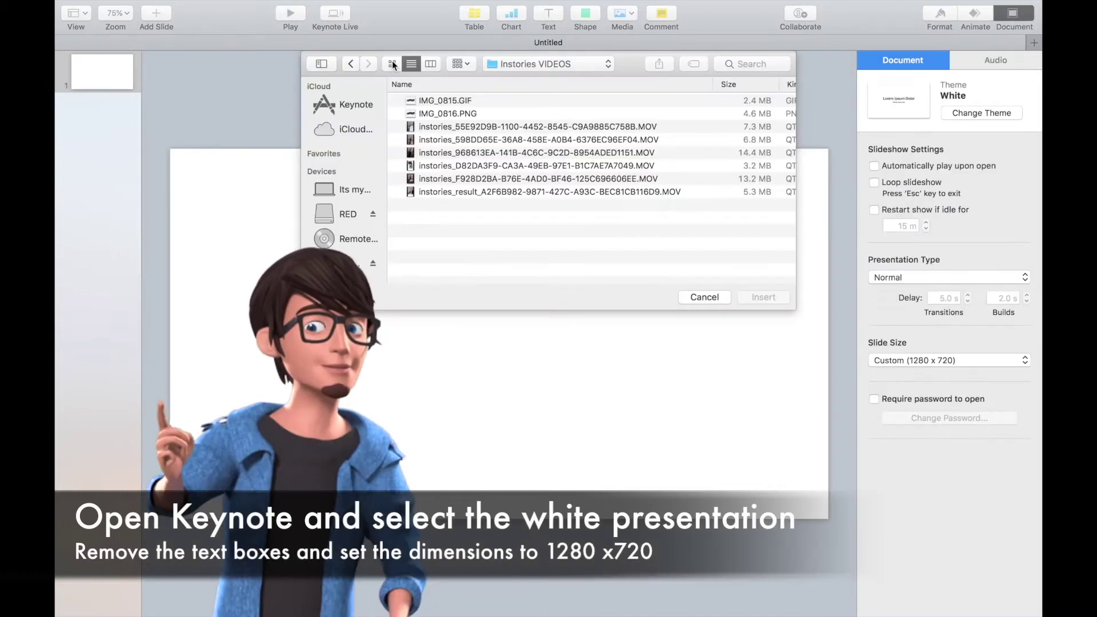
Insert the last two movies, instories_F928D2BA… and instories_result_A2F6B982…, from the Instories VIDEOS folder into the slide
{"action": "left_click", "coordinate": [392, 64]}
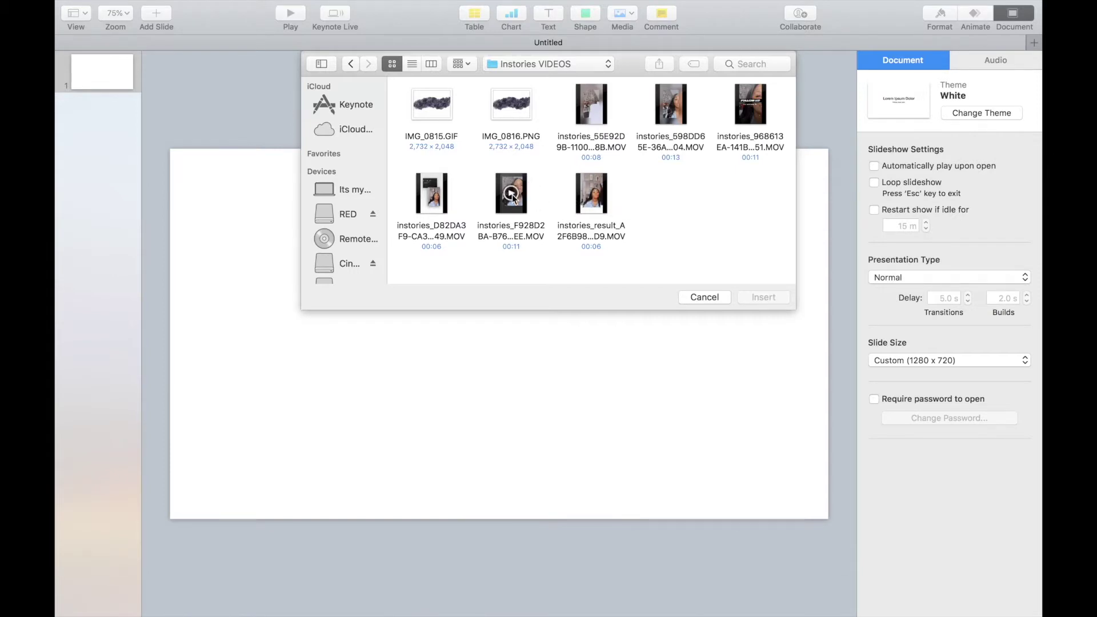
{"action": "left_click_drag", "start_coordinate": [486, 176], "coordinate": [644, 226]}
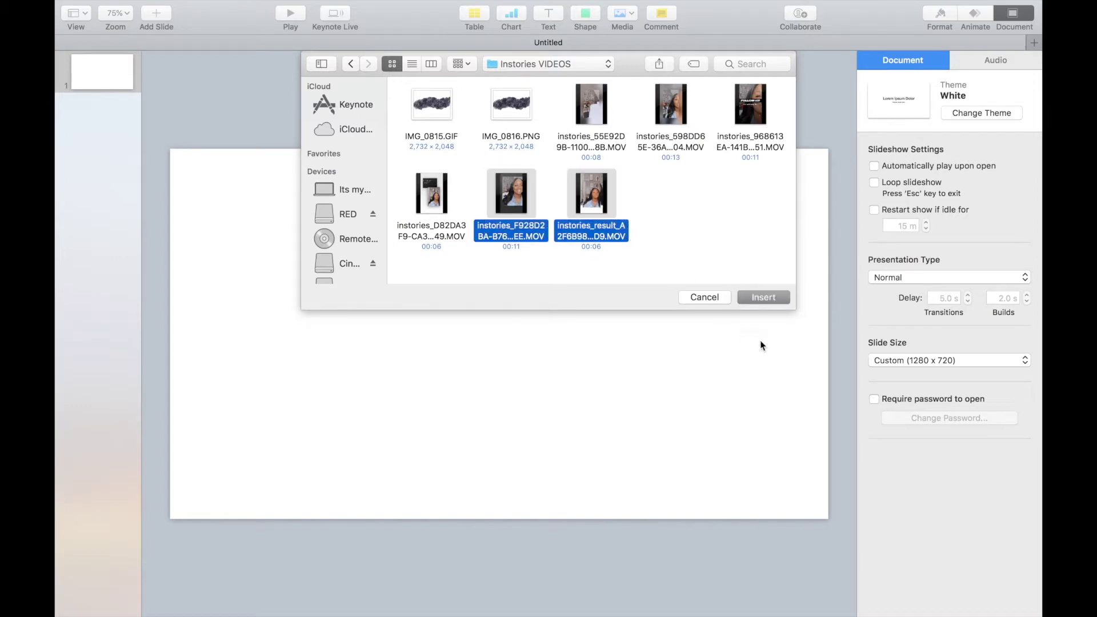
{"action": "left_click", "coordinate": [760, 296]}
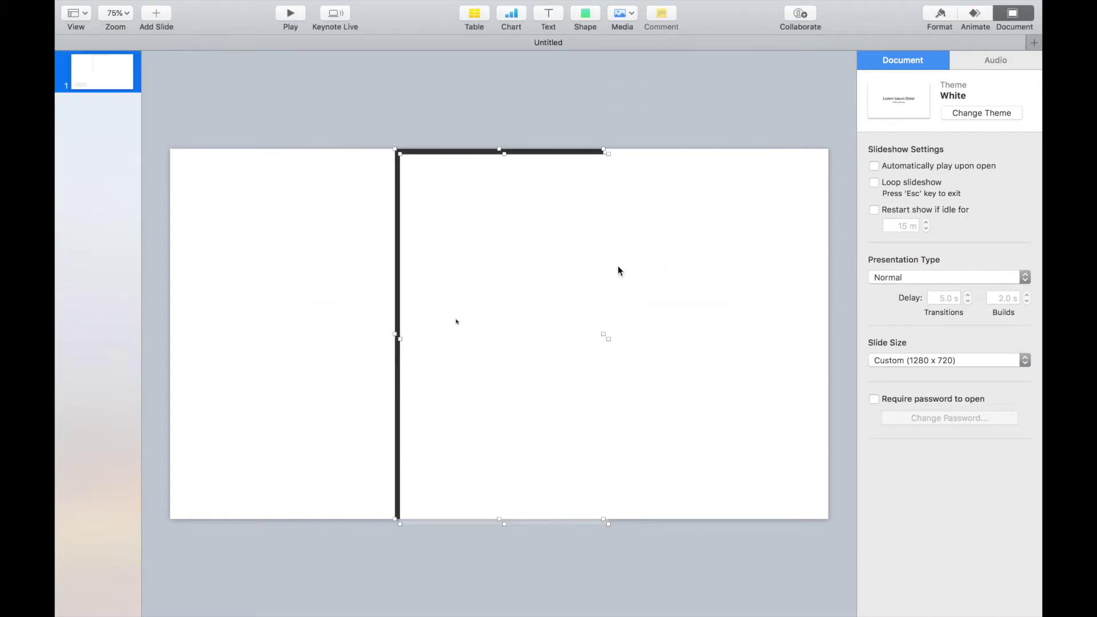
Place the instories_result movie on the left part of the slide and the dark movie in the centre
{"action": "left_click_drag", "start_coordinate": [551, 247], "coordinate": [313, 235]}
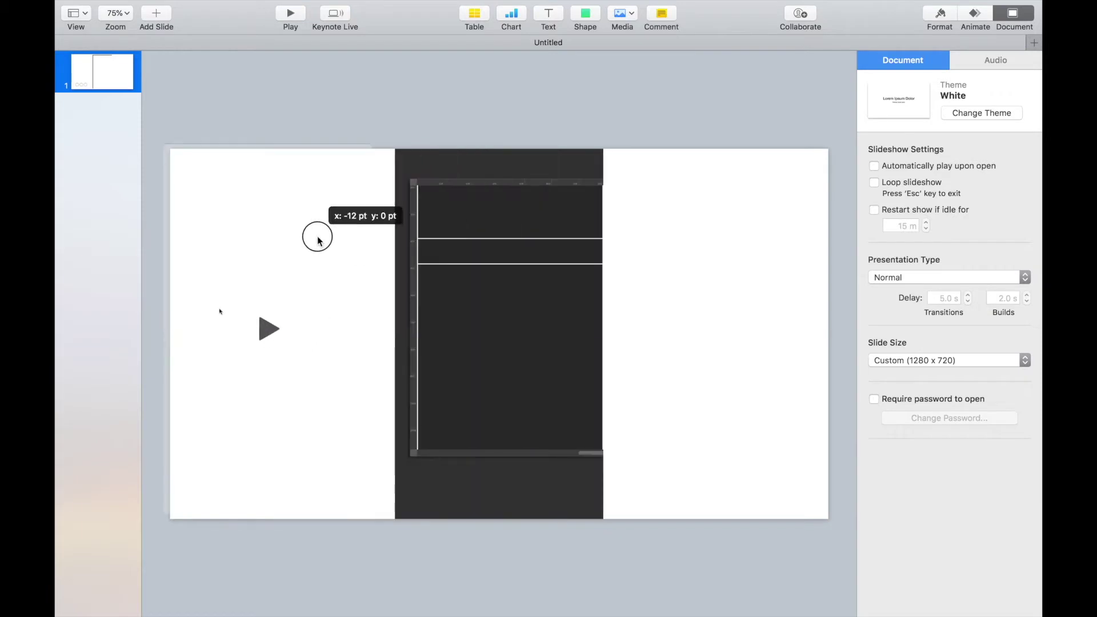
{"action": "mouse_move", "coordinate": [471, 252]}
{"action": "left_mouse_down"}
{"action": "mouse_move", "coordinate": [492, 245]}
{"action": "mouse_move", "coordinate": [480, 249]}
{"action": "left_mouse_up"}
{"action": "left_click_drag", "start_coordinate": [285, 255], "coordinate": [300, 267]}
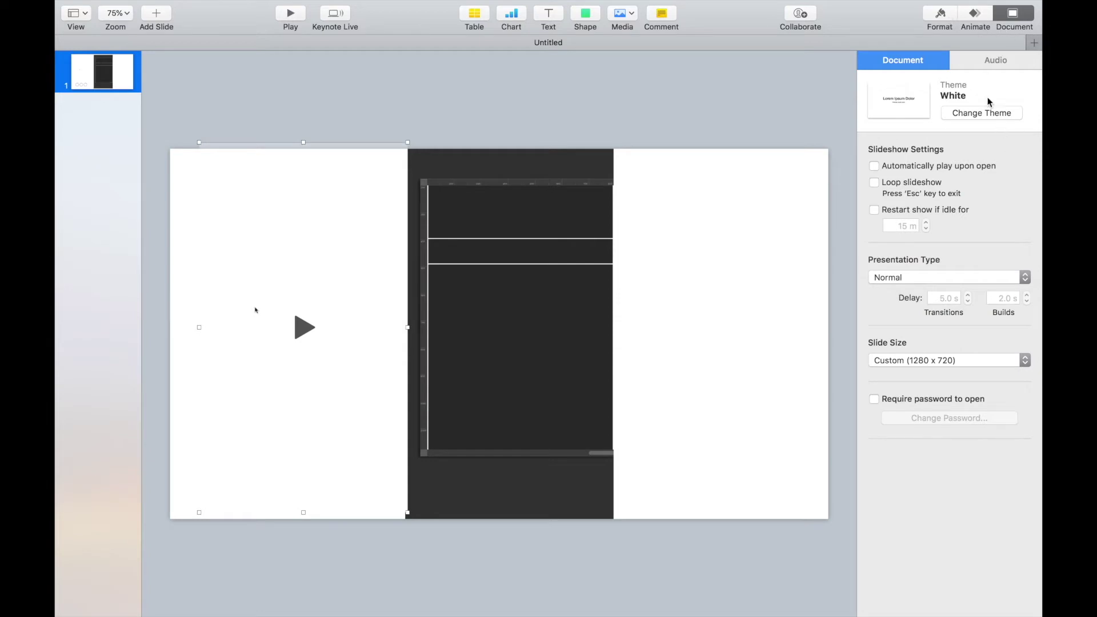
Set the left movie's poster frame to 00:00:02.621
{"action": "left_click", "coordinate": [940, 16]}
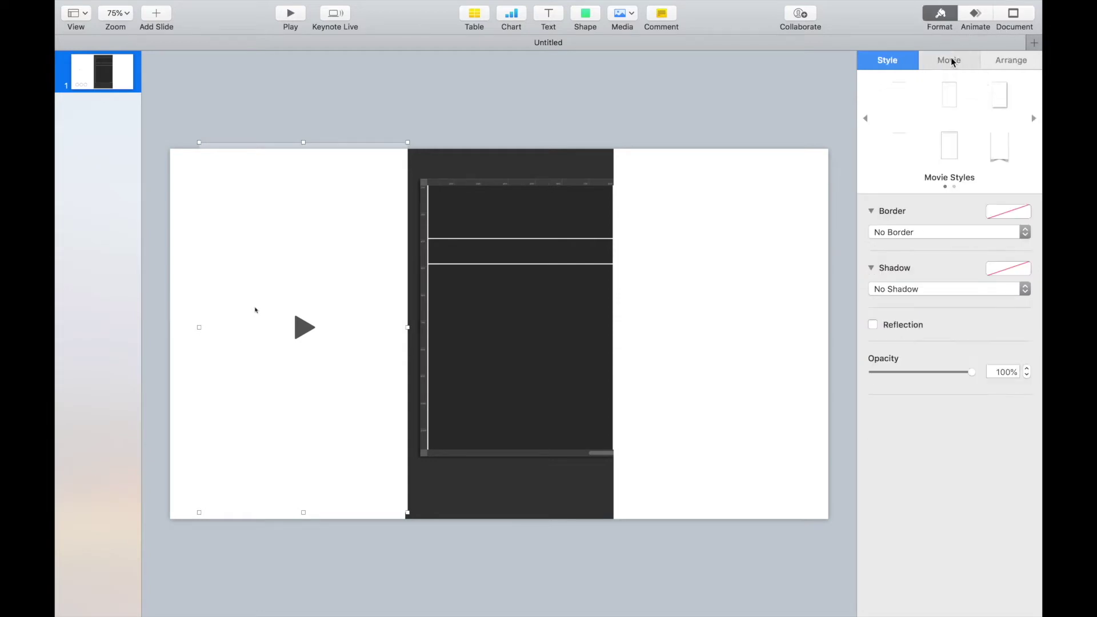
{"action": "left_click", "coordinate": [952, 61]}
{"action": "left_click_drag", "start_coordinate": [873, 338], "coordinate": [938, 340]}
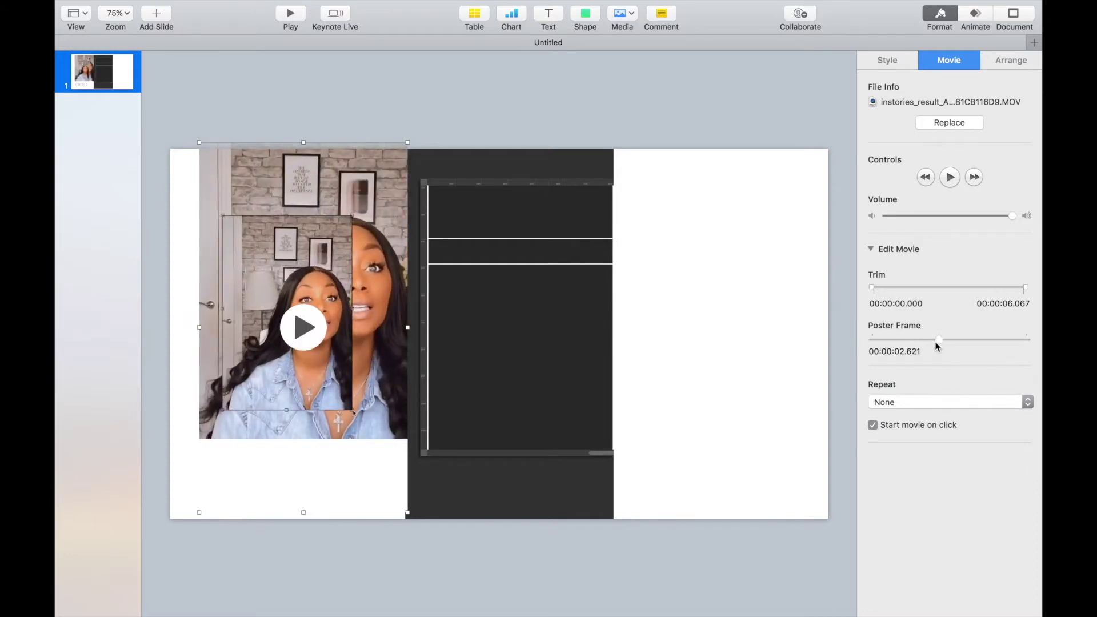
Rotate the left movie to 13° and move it to X -2 pt, Y -16 pt
{"action": "left_click", "coordinate": [1014, 61]}
{"action": "left_click", "coordinate": [966, 308]}
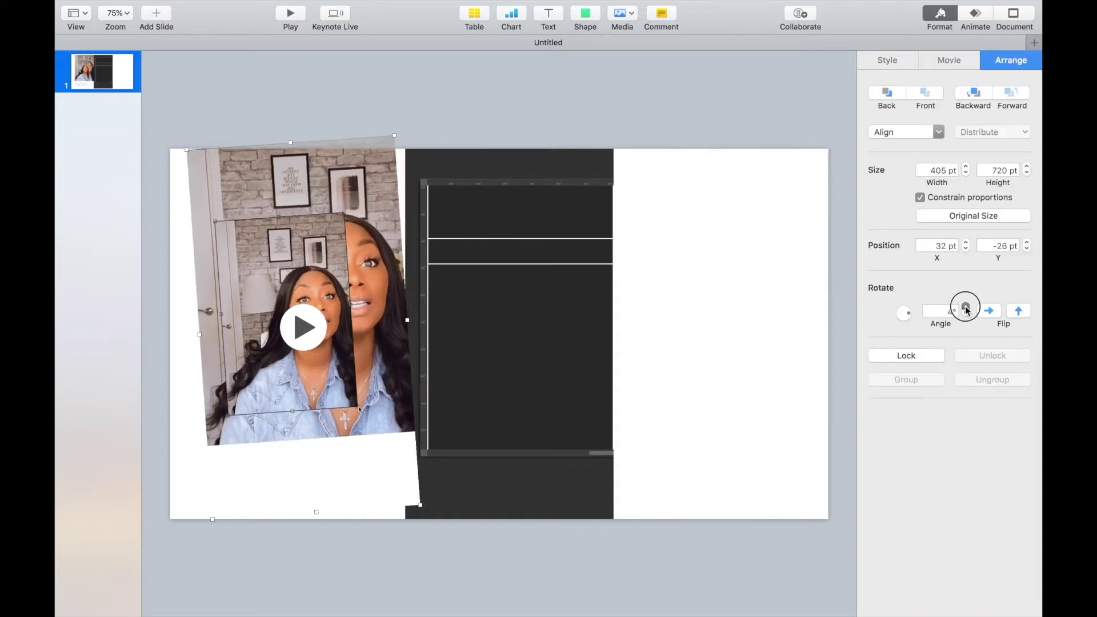
{"action": "mouse_move", "coordinate": [325, 283]}
{"action": "left_mouse_down"}
{"action": "mouse_move", "coordinate": [343, 315]}
{"action": "mouse_move", "coordinate": [334, 299]}
{"action": "left_mouse_up"}
{"action": "mouse_move", "coordinate": [366, 3]}
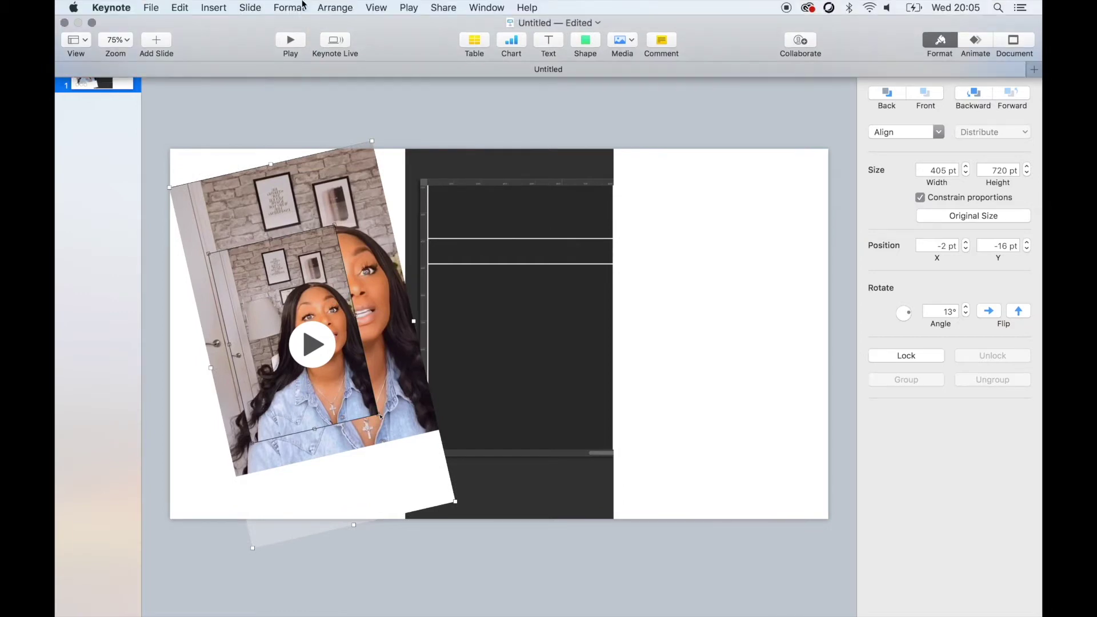
{"action": "left_click", "coordinate": [219, 9]}
{"action": "left_click", "coordinate": [257, 219]}
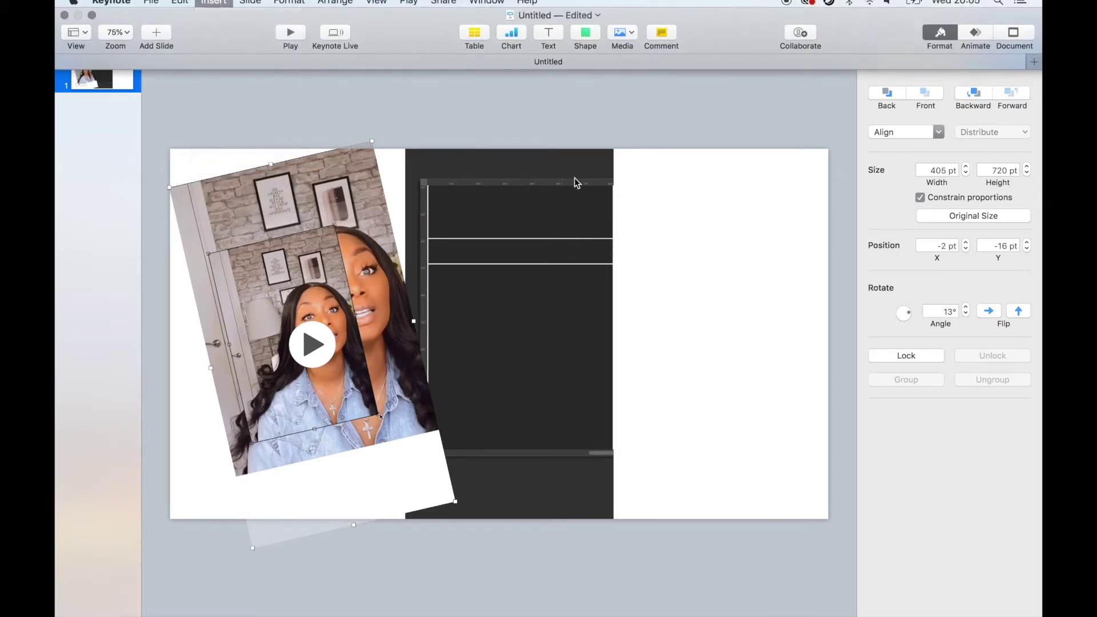
{"action": "double_click", "coordinate": [603, 113]}
{"action": "left_click_drag", "start_coordinate": [603, 311], "coordinate": [785, 311]}
Rotate the right movie to 344° and set its poster frame to 00:00:01.541
{"action": "left_click", "coordinate": [967, 315]}
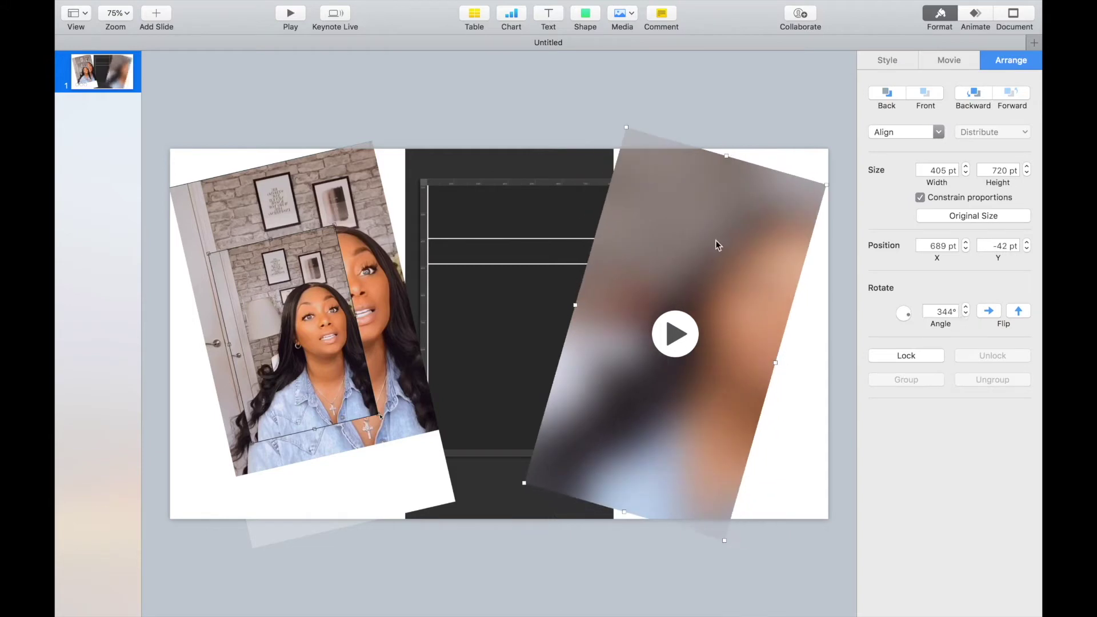
{"action": "left_click", "coordinate": [947, 61]}
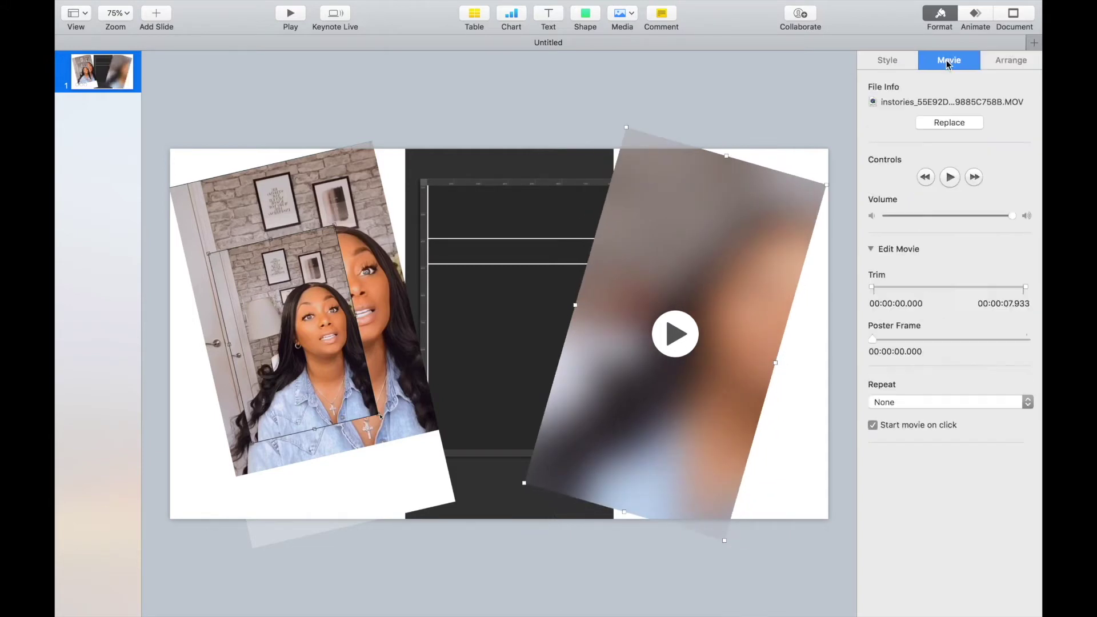
{"action": "left_click_drag", "start_coordinate": [876, 342], "coordinate": [905, 341]}
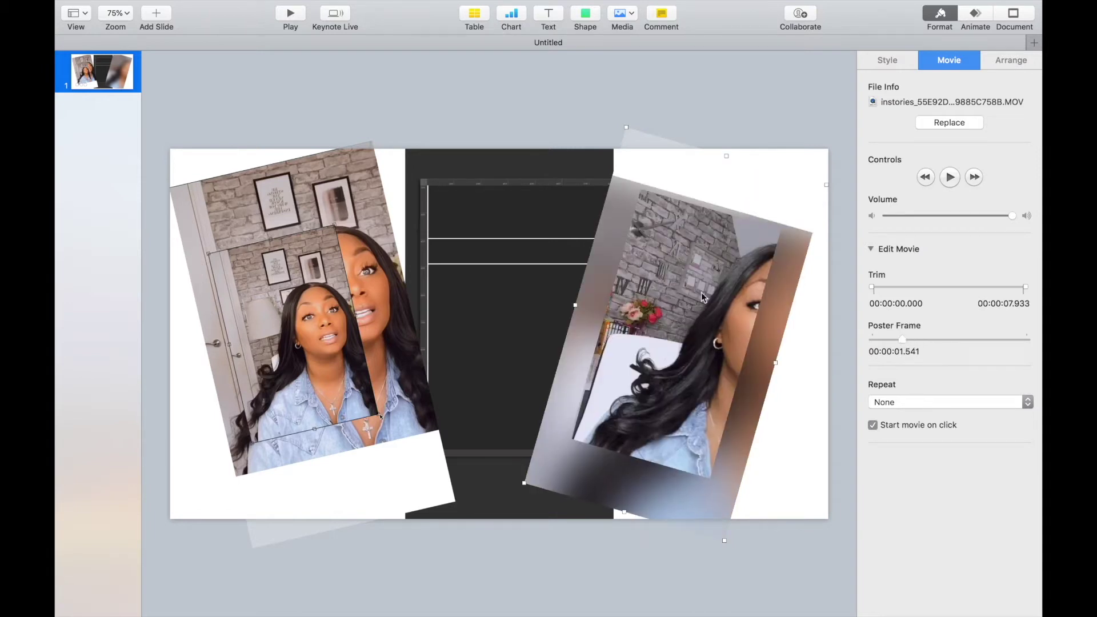
Set the middle movie's poster frame to 00:00:02.459
{"action": "left_click", "coordinate": [500, 227]}
{"action": "left_click_drag", "start_coordinate": [876, 340], "coordinate": [907, 340]}
Enlarge the left movie and the right movie, the right one to 562 x 999 pt, and reposition both so they extend past the slide's edges
{"action": "left_click", "coordinate": [319, 208]}
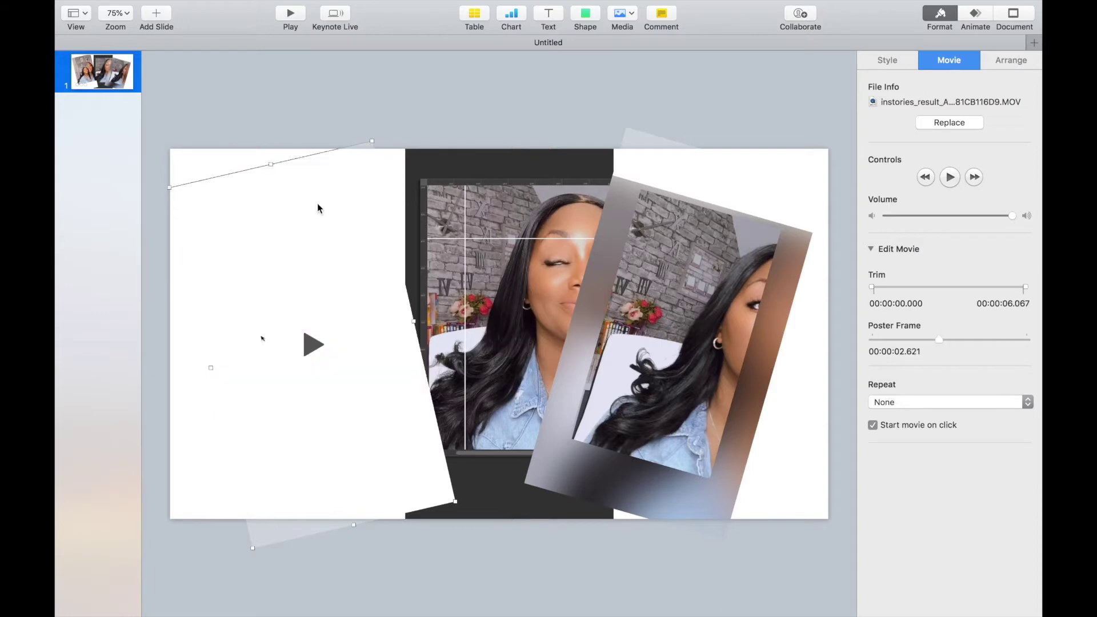
{"action": "left_click_drag", "start_coordinate": [370, 140], "coordinate": [412, 15]}
{"action": "left_click_drag", "start_coordinate": [351, 222], "coordinate": [306, 245]}
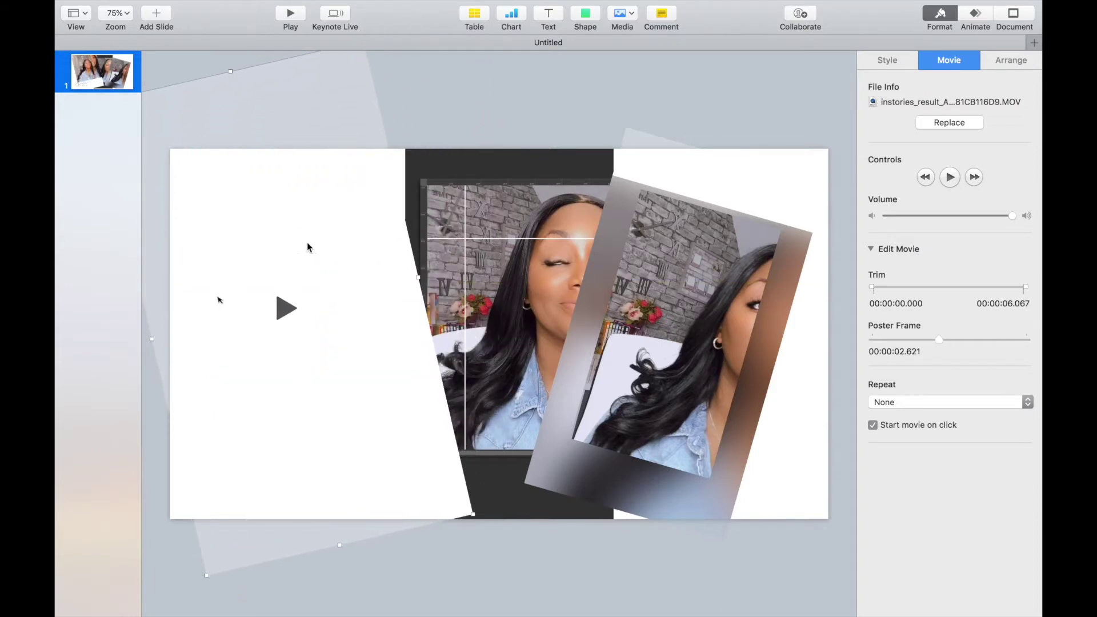
{"action": "left_click", "coordinate": [634, 238]}
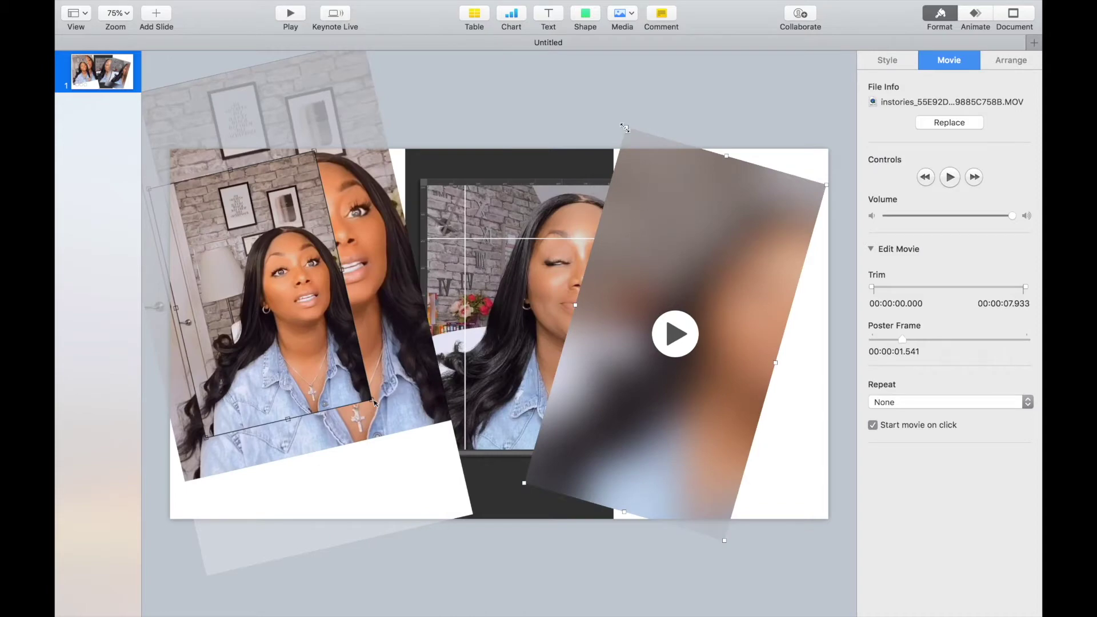
{"action": "left_click_drag", "start_coordinate": [626, 128], "coordinate": [440, 9]}
{"action": "left_click_drag", "start_coordinate": [662, 216], "coordinate": [715, 288]}
{"action": "left_click_drag", "start_coordinate": [349, 413], "coordinate": [351, 443]}
Bring the middle movie to the front, enlarge it to 480 x 854 pt and position it at X 426 pt, Y -130 pt
{"action": "left_click", "coordinate": [457, 325]}
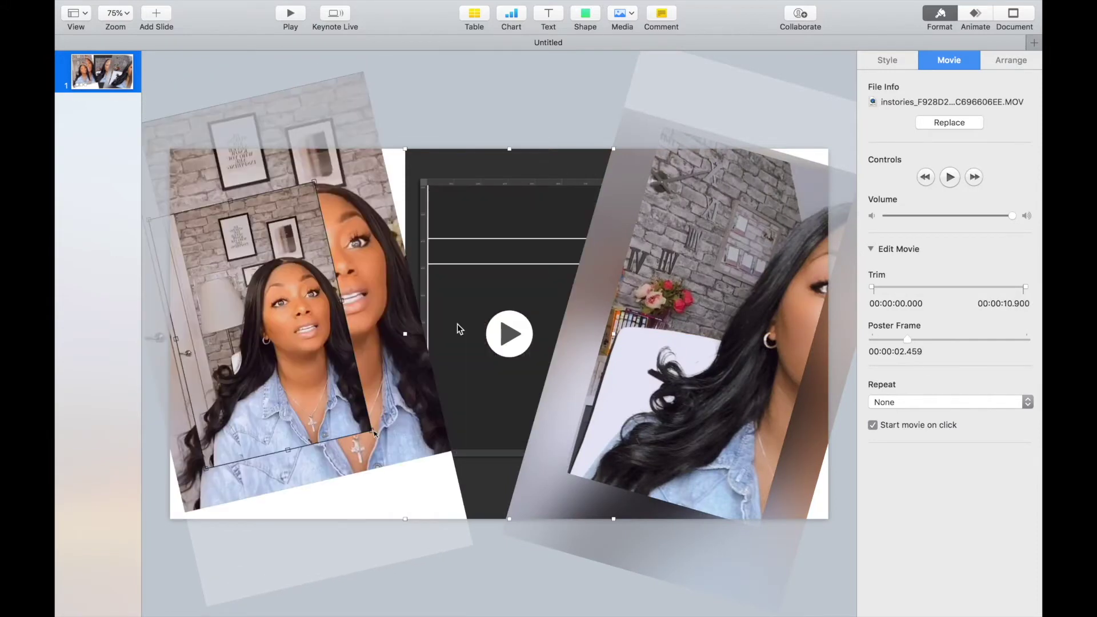
{"action": "left_click", "coordinate": [998, 58]}
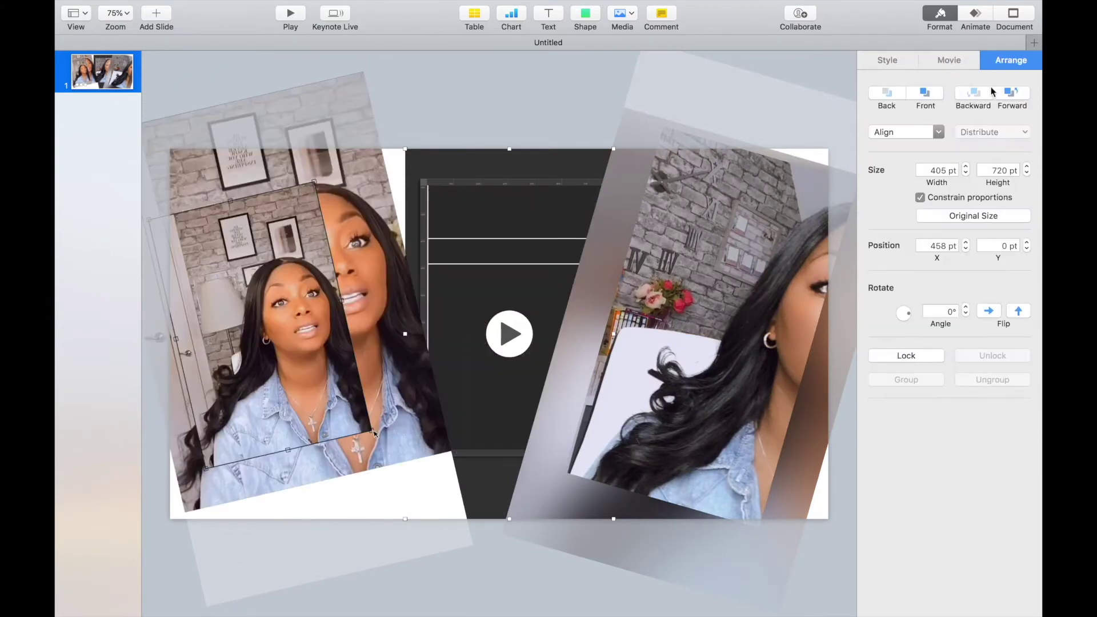
{"action": "left_click", "coordinate": [1011, 94]}
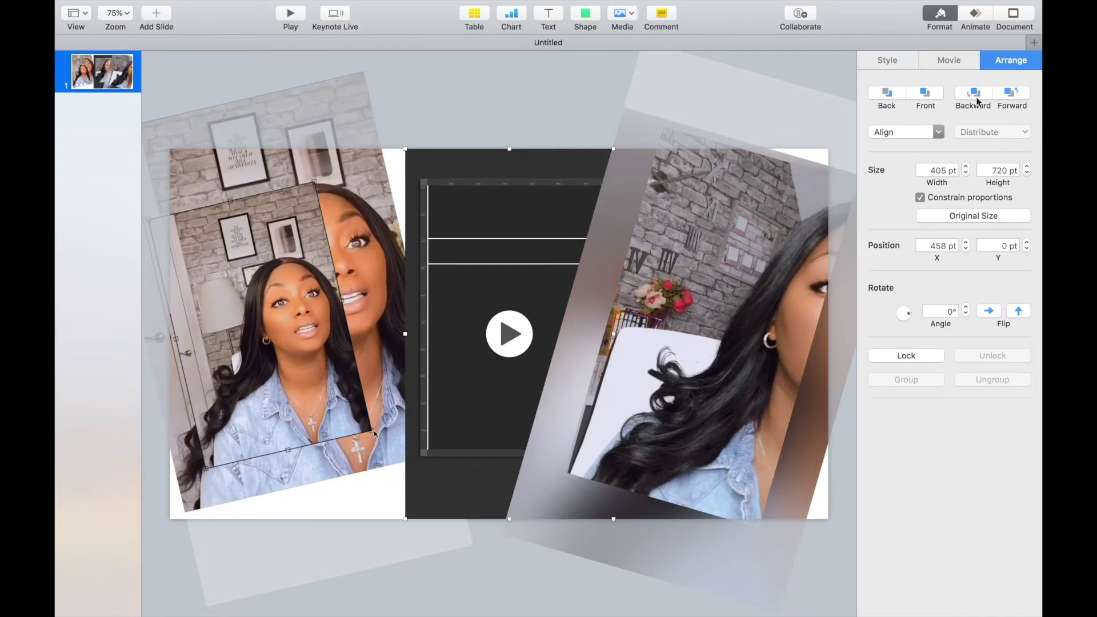
{"action": "left_click", "coordinate": [929, 98]}
{"action": "left_click_drag", "start_coordinate": [426, 284], "coordinate": [433, 286]}
{"action": "left_click_drag", "start_coordinate": [605, 150], "coordinate": [682, 103]}
{"action": "left_click_drag", "start_coordinate": [514, 232], "coordinate": [513, 236]}
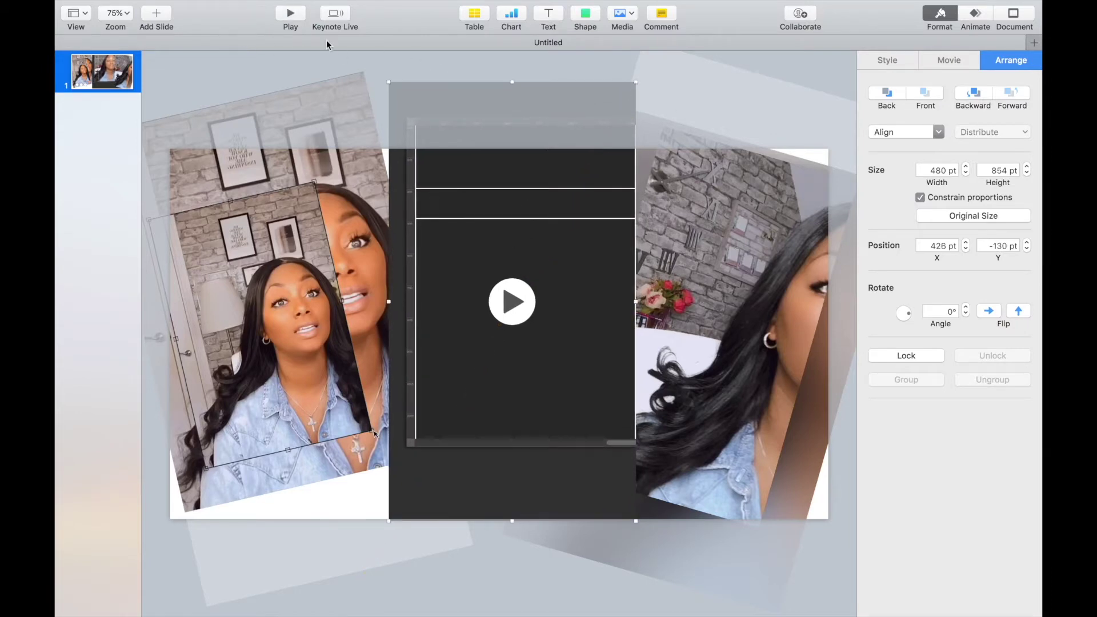
Apply the Blur build-in effect to the right, middle and left movies
{"action": "left_click", "coordinate": [740, 87]}
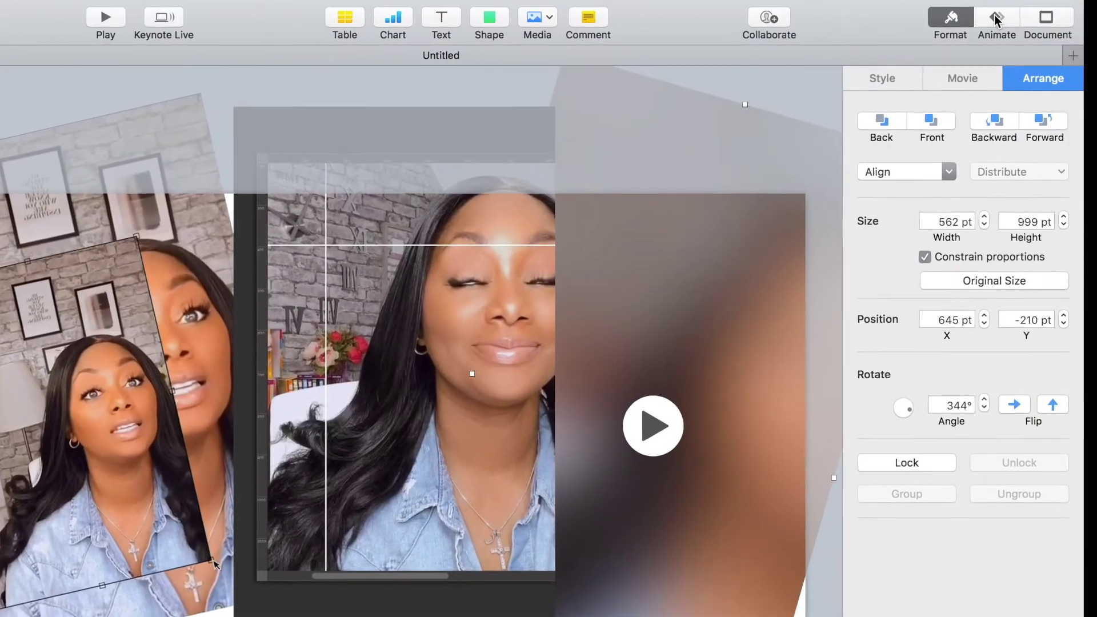
{"action": "left_click", "coordinate": [996, 19]}
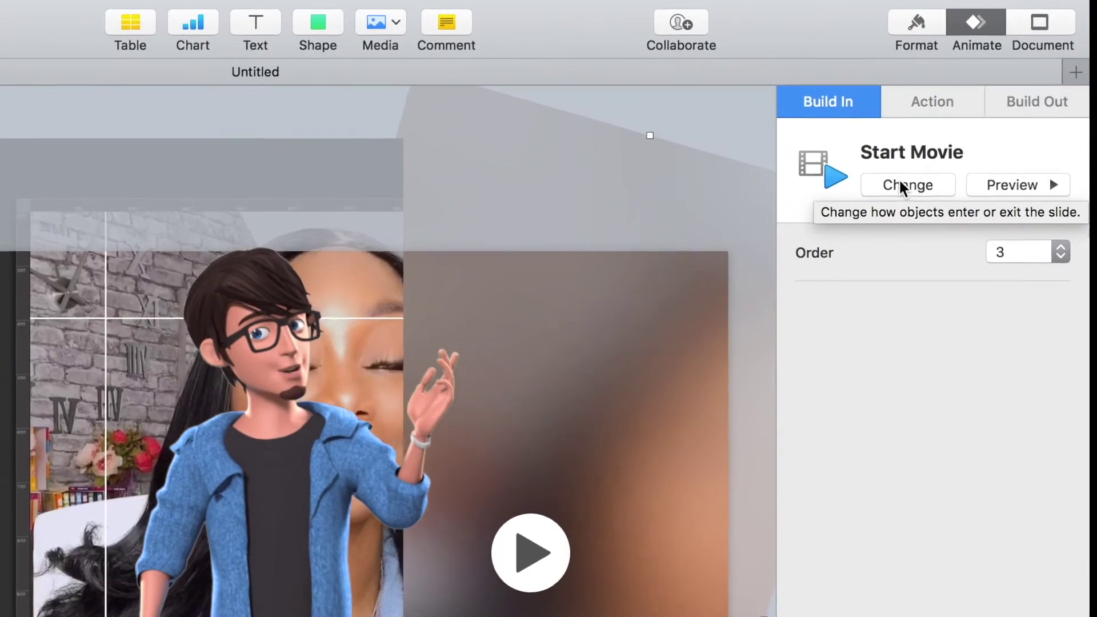
{"action": "left_click", "coordinate": [901, 183]}
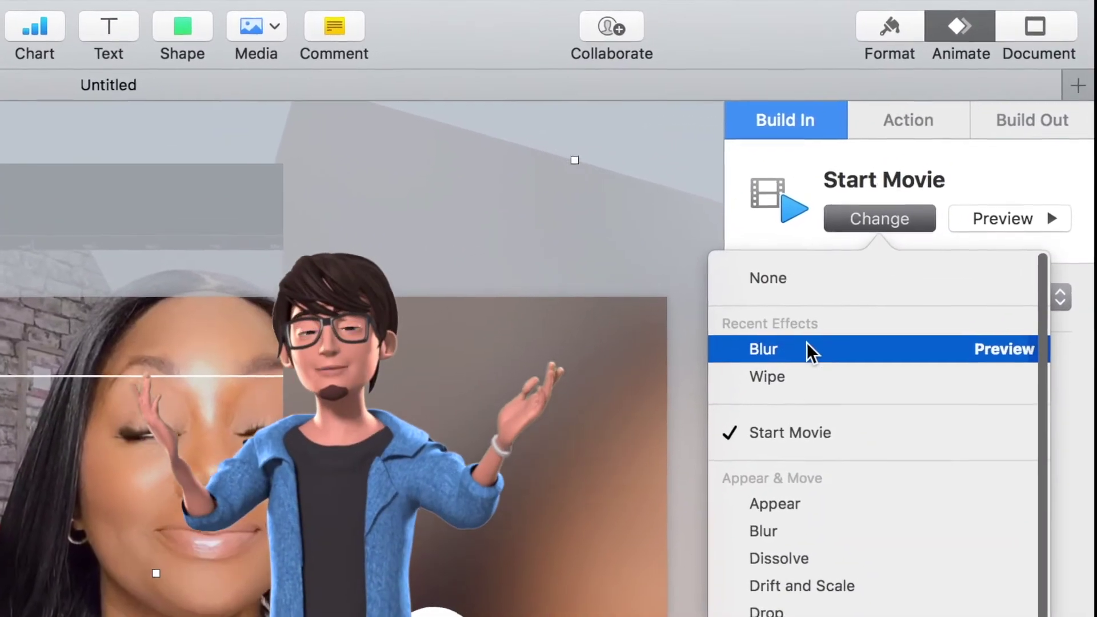
{"action": "left_click", "coordinate": [72, 317]}
{"action": "left_click", "coordinate": [879, 218]}
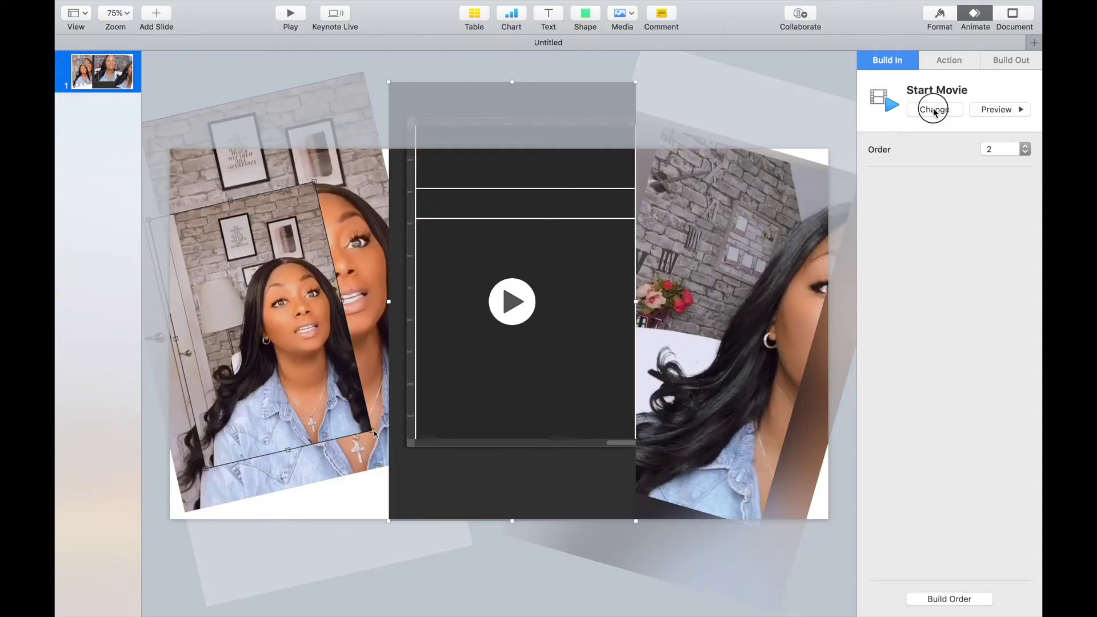
{"action": "left_click", "coordinate": [934, 112]}
{"action": "left_click", "coordinate": [924, 171]}
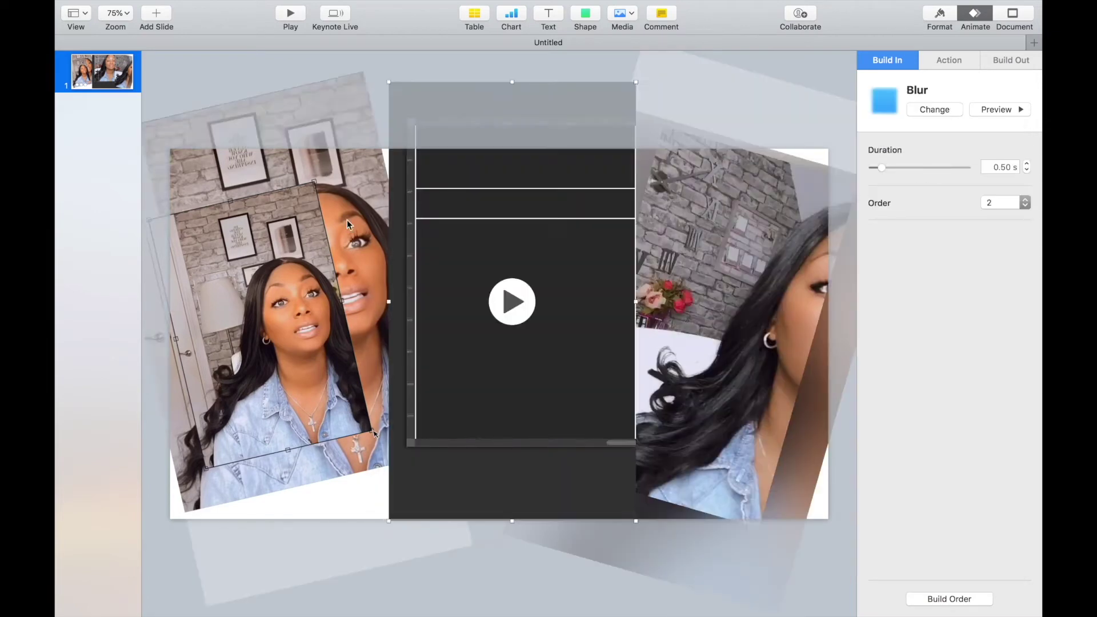
{"action": "left_click", "coordinate": [347, 223]}
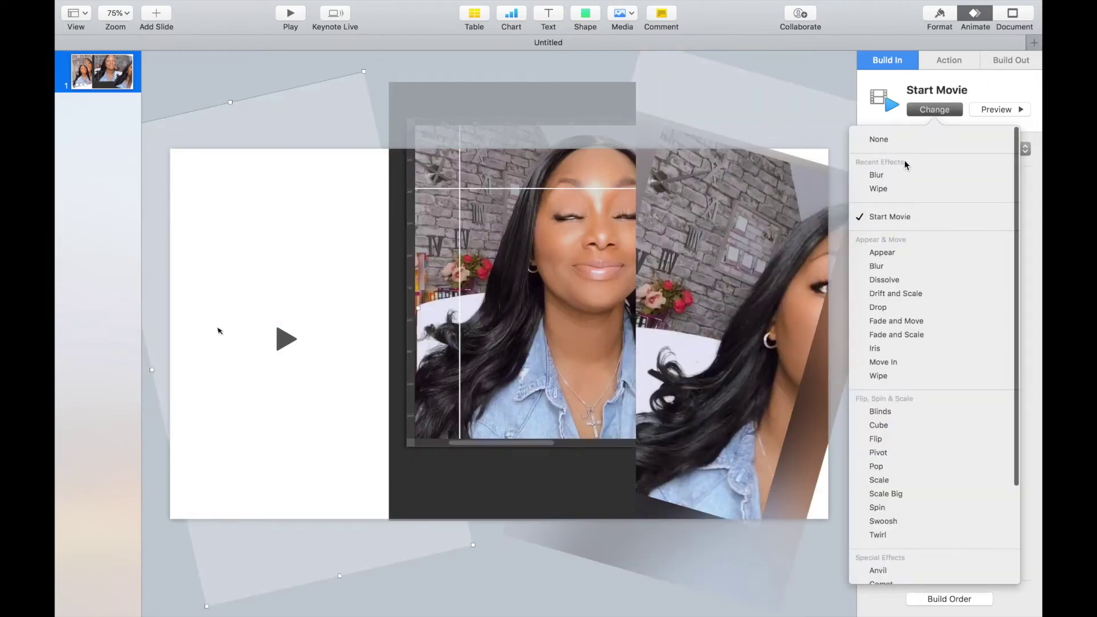
{"action": "left_click", "coordinate": [902, 171]}
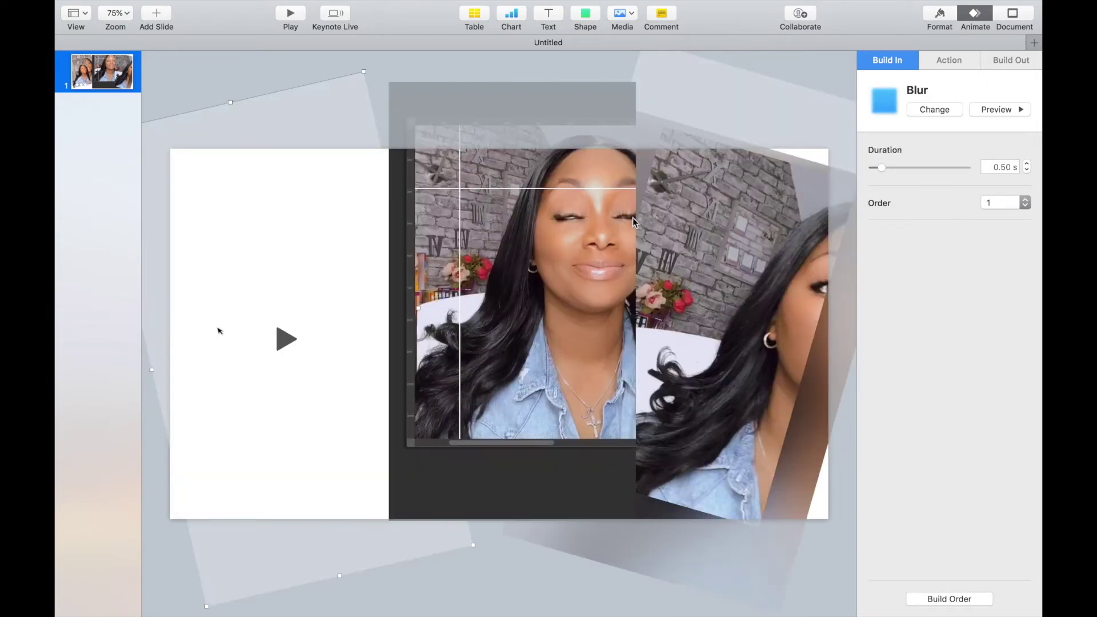
In the build order, set the middle and right movies' Blur builds to start With Build 1
{"action": "left_click", "coordinate": [959, 600]}
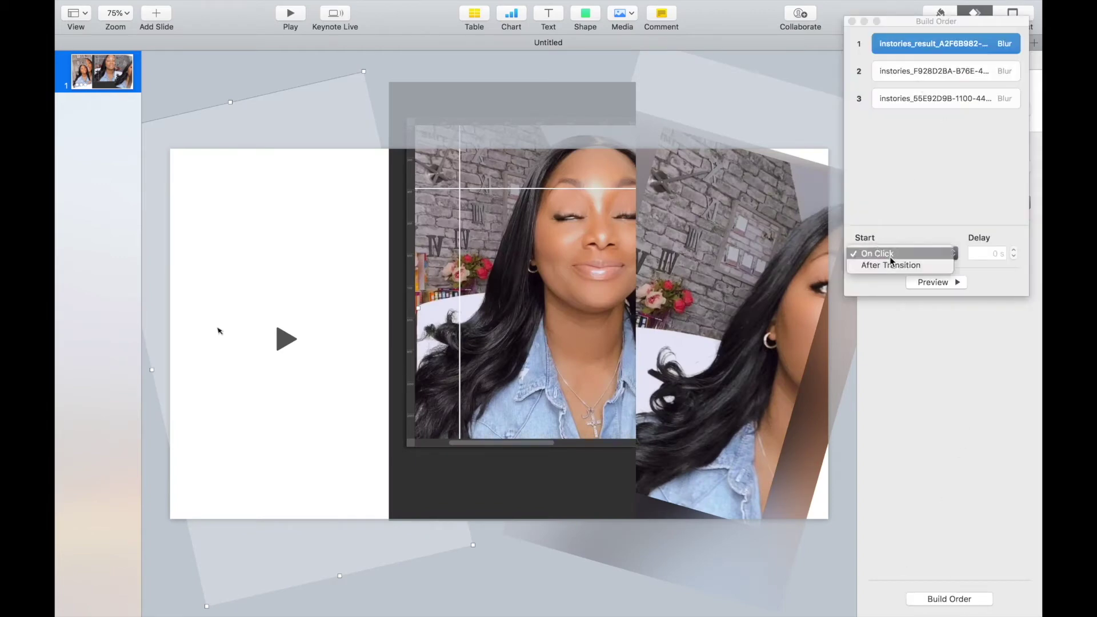
{"action": "left_click", "coordinate": [910, 72]}
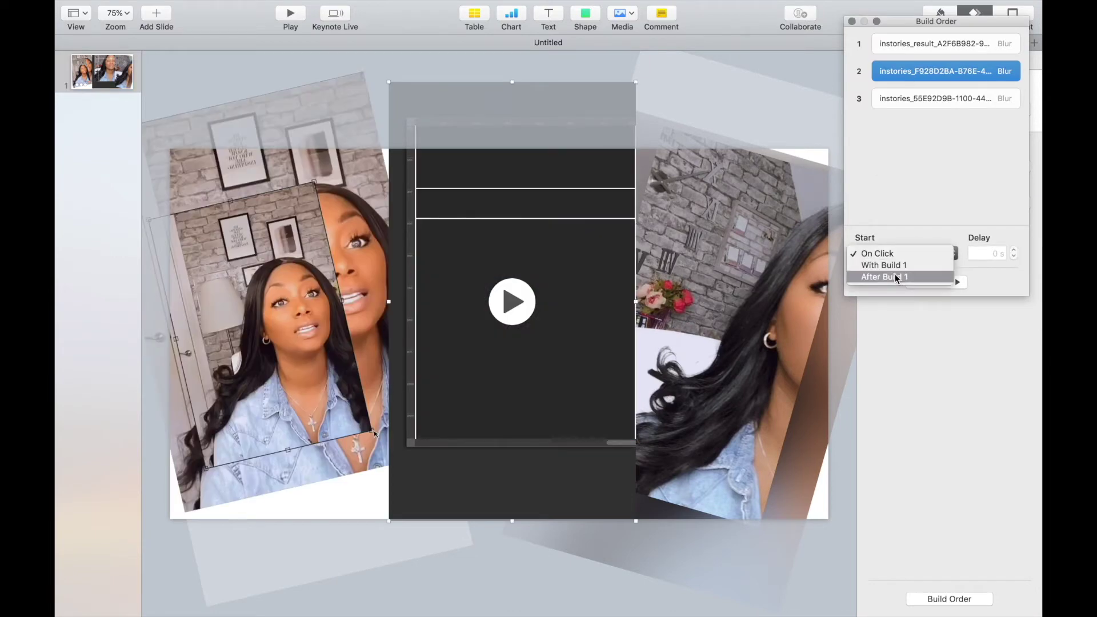
{"action": "left_click", "coordinate": [893, 265]}
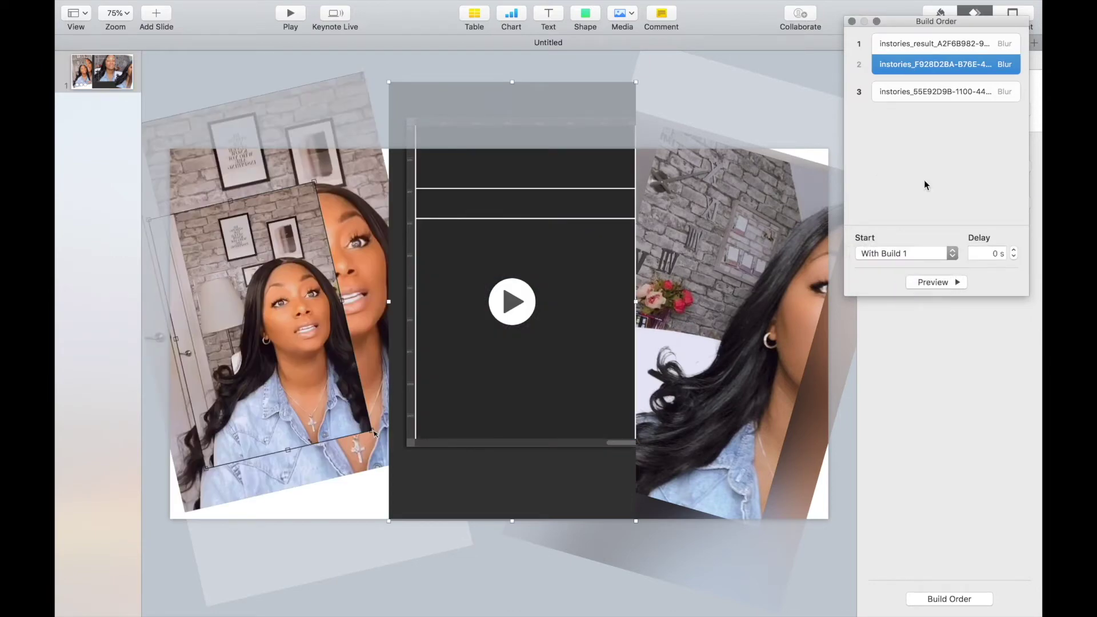
{"action": "left_click", "coordinate": [942, 92]}
{"action": "left_click", "coordinate": [889, 253]}
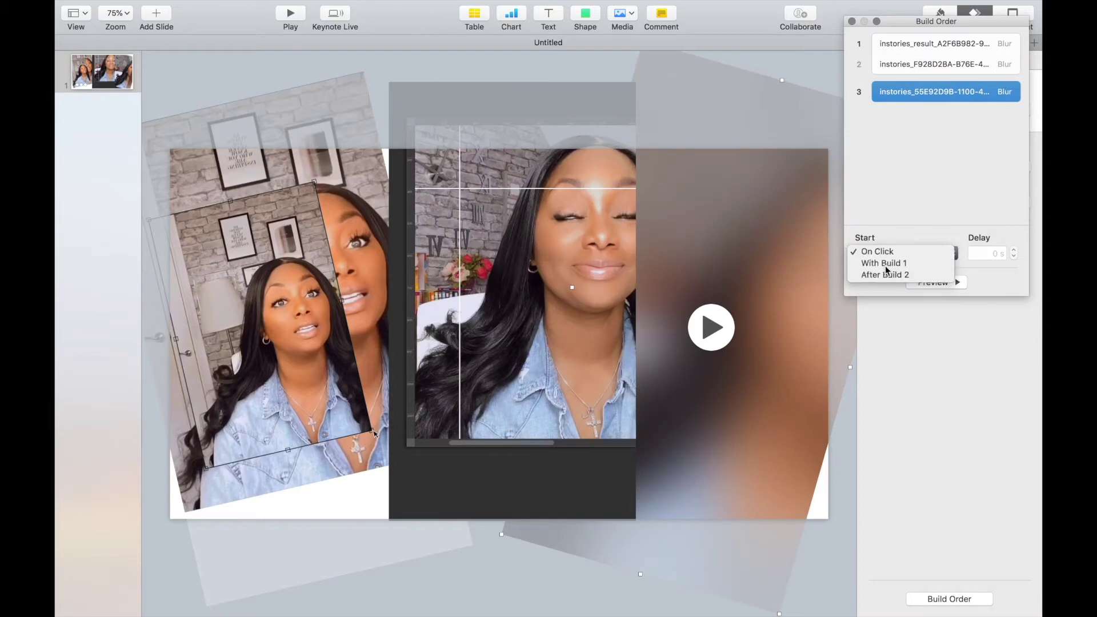
{"action": "left_click", "coordinate": [886, 265]}
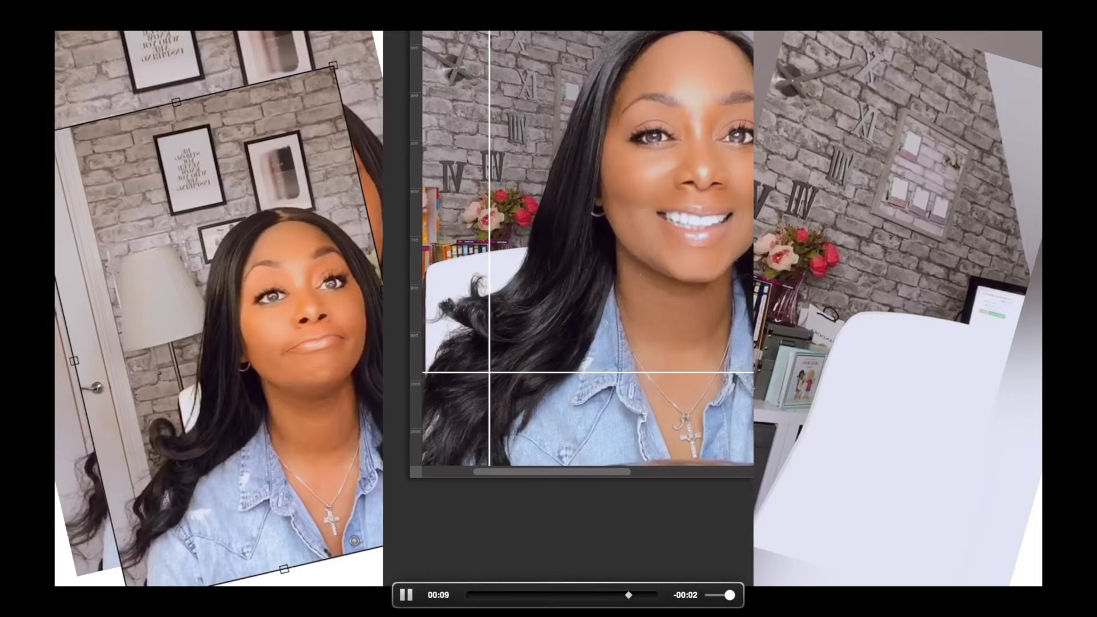
End the slideshow and move the middle movie to X 438 pt, Y -126 pt
{"action": "key", "text": "Escape"}
{"action": "mouse_move", "coordinate": [552, 222]}
{"action": "left_mouse_down"}
{"action": "mouse_move", "coordinate": [569, 215]}
{"action": "mouse_move", "coordinate": [552, 220]}
{"action": "left_mouse_up"}
Bring the right movie to the front and move it to X 689 pt, Y -213 pt
{"action": "left_click", "coordinate": [732, 211]}
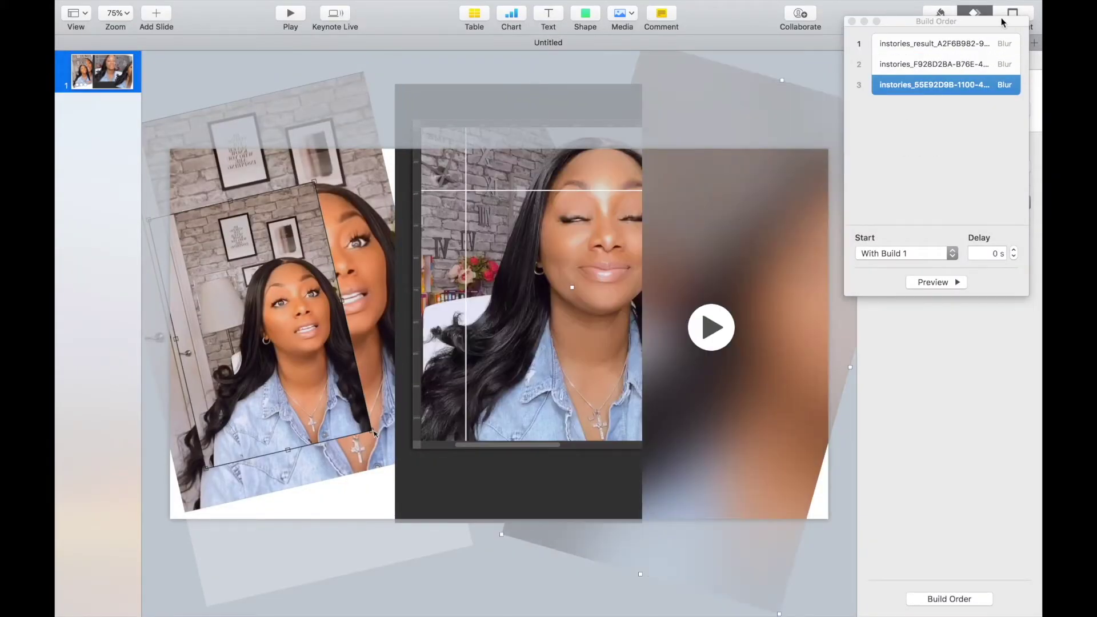
{"action": "left_click", "coordinate": [852, 22]}
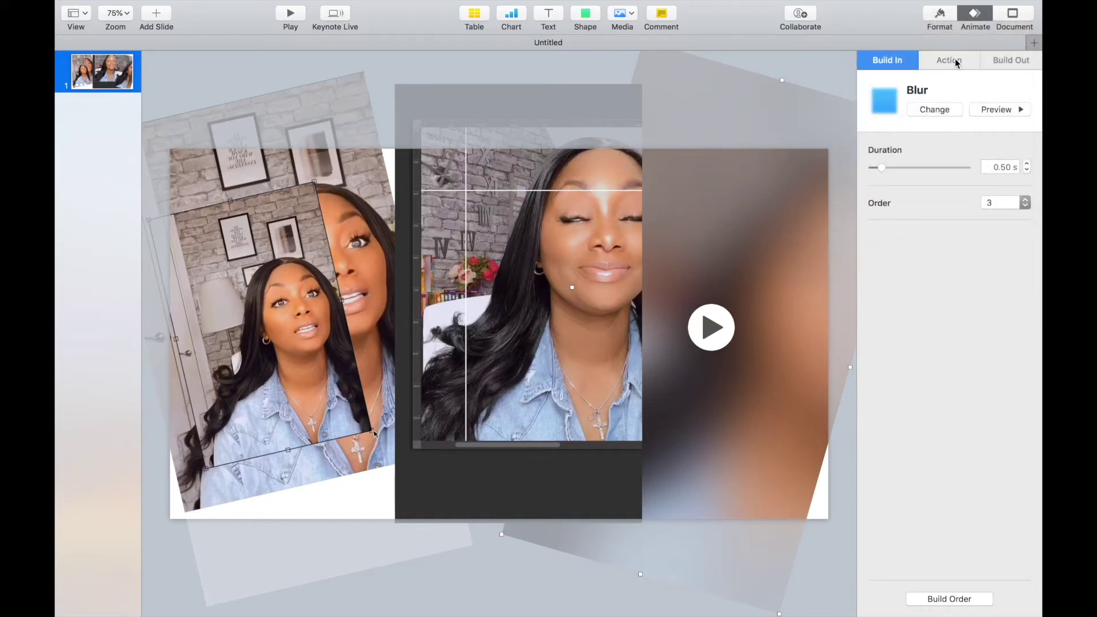
{"action": "left_click", "coordinate": [942, 18]}
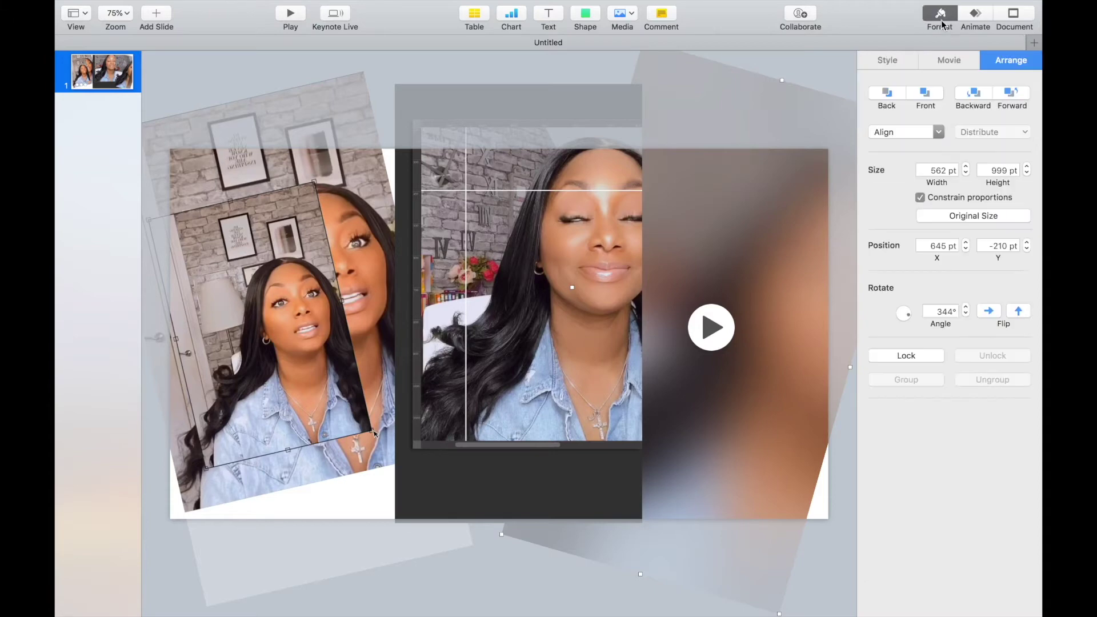
{"action": "left_click", "coordinate": [932, 93]}
{"action": "left_click_drag", "start_coordinate": [763, 361], "coordinate": [789, 359]}
Trim the end of the middle movie to about half its length
{"action": "left_click", "coordinate": [517, 352]}
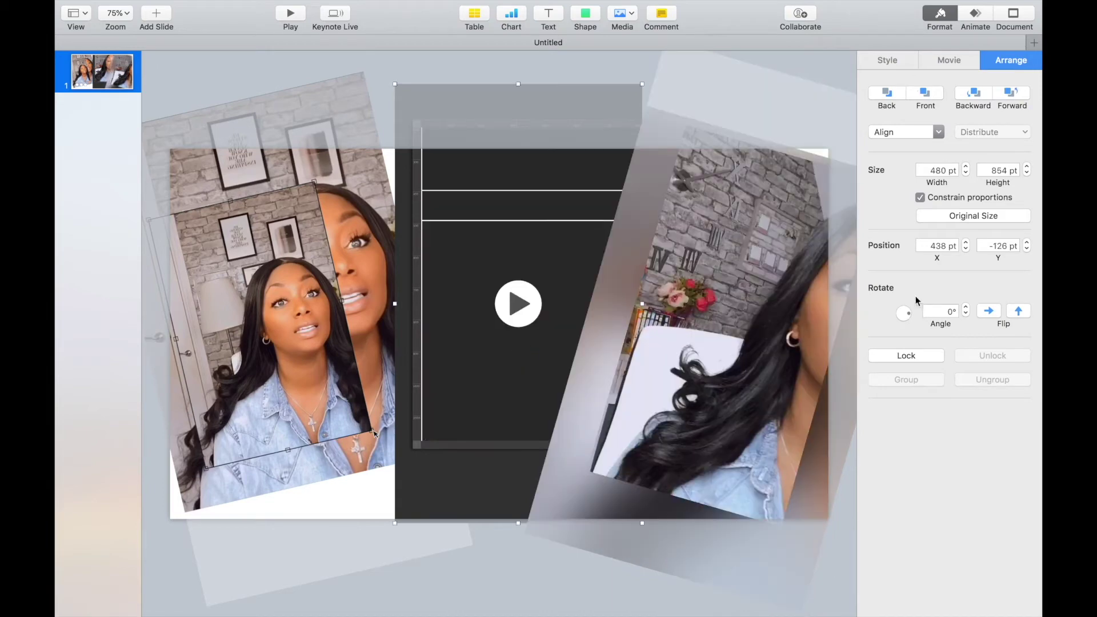
{"action": "left_click", "coordinate": [954, 60]}
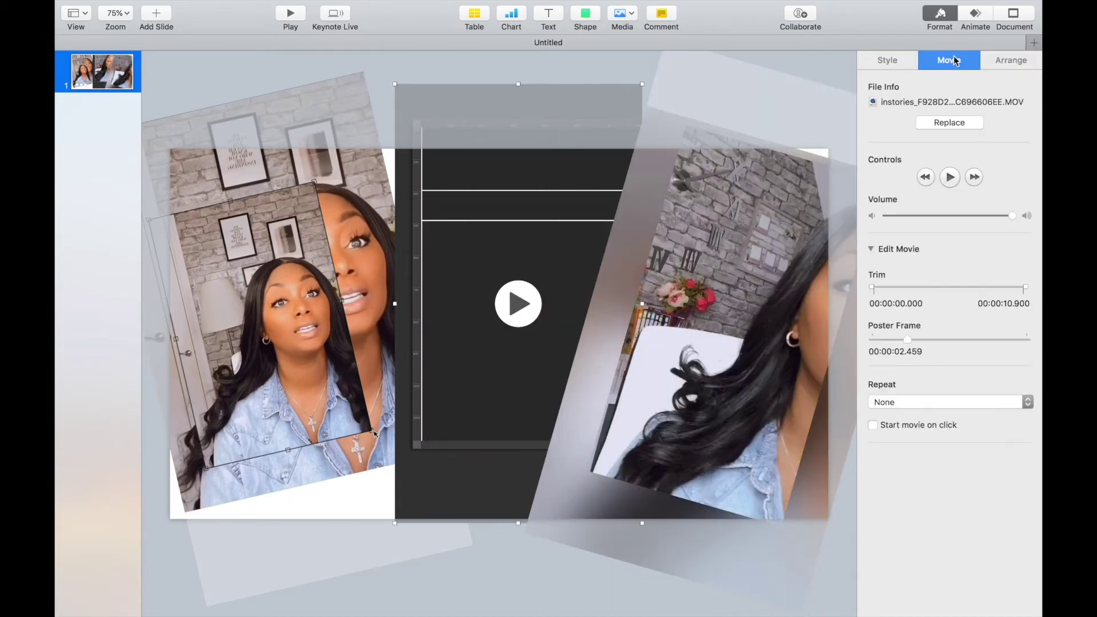
{"action": "left_click_drag", "start_coordinate": [1026, 291], "coordinate": [947, 303]}
Send the right movie one level backward, behind the middle movie
{"action": "left_click", "coordinate": [739, 295]}
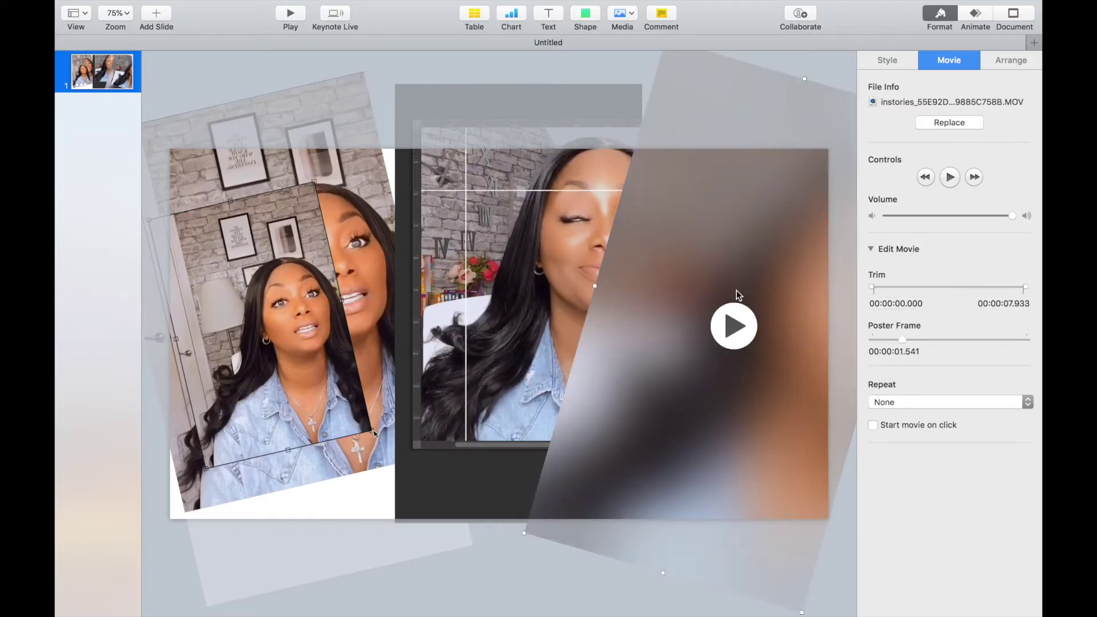
{"action": "left_click", "coordinate": [1027, 61]}
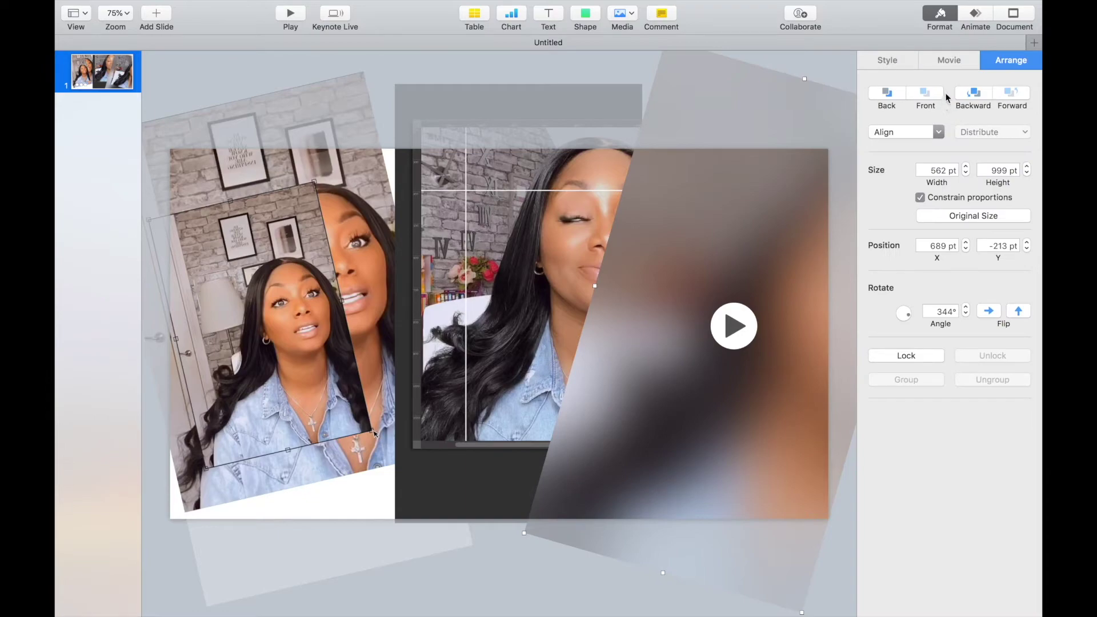
{"action": "left_click", "coordinate": [974, 93]}
Nudge the left movie slightly toward the slide's centre and preview the slide in the slideshow
{"action": "left_click", "coordinate": [398, 352]}
{"action": "left_click_drag", "start_coordinate": [268, 190], "coordinate": [278, 198]}
{"action": "left_click", "coordinate": [281, 19]}
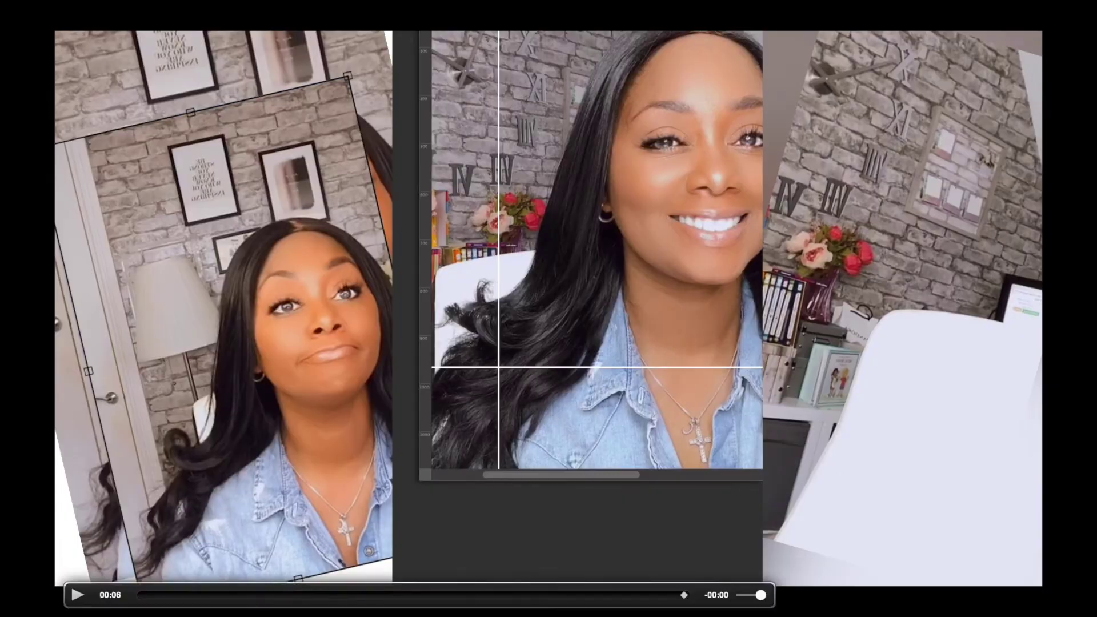
{"action": "key", "text": "Escape"}
Add a second slide, insert the movie instories_968613EA-141B...51.MOV and place it on the left part at X 74 pt, Y 0 pt
{"action": "left_click", "coordinate": [156, 16]}
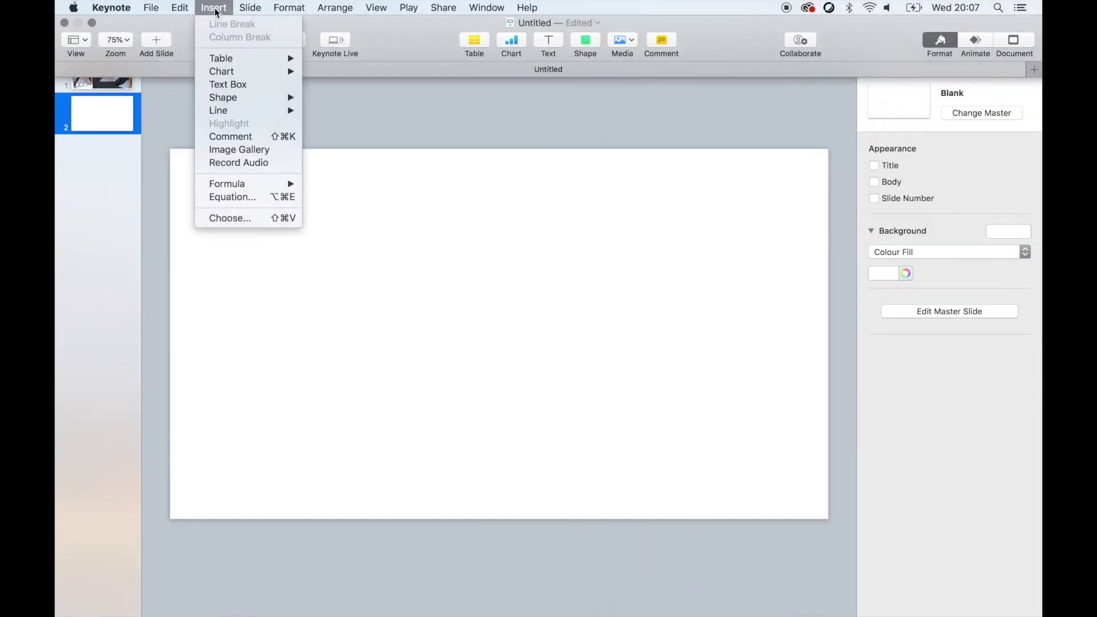
{"action": "left_click", "coordinate": [229, 226]}
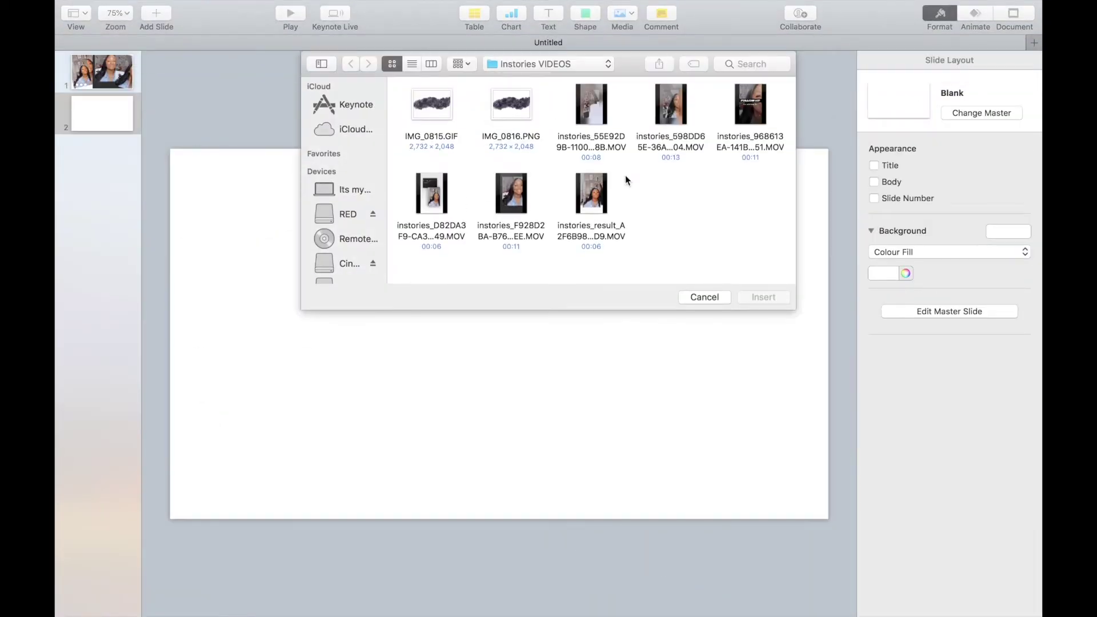
{"action": "double_click", "coordinate": [760, 119]}
{"action": "left_click_drag", "start_coordinate": [601, 274], "coordinate": [417, 275]}
Insert the movie instories_D82DA3F9-CA3...49.MOV and place it in the middle of the second slide
{"action": "left_click", "coordinate": [214, 7]}
{"action": "left_click", "coordinate": [229, 225]}
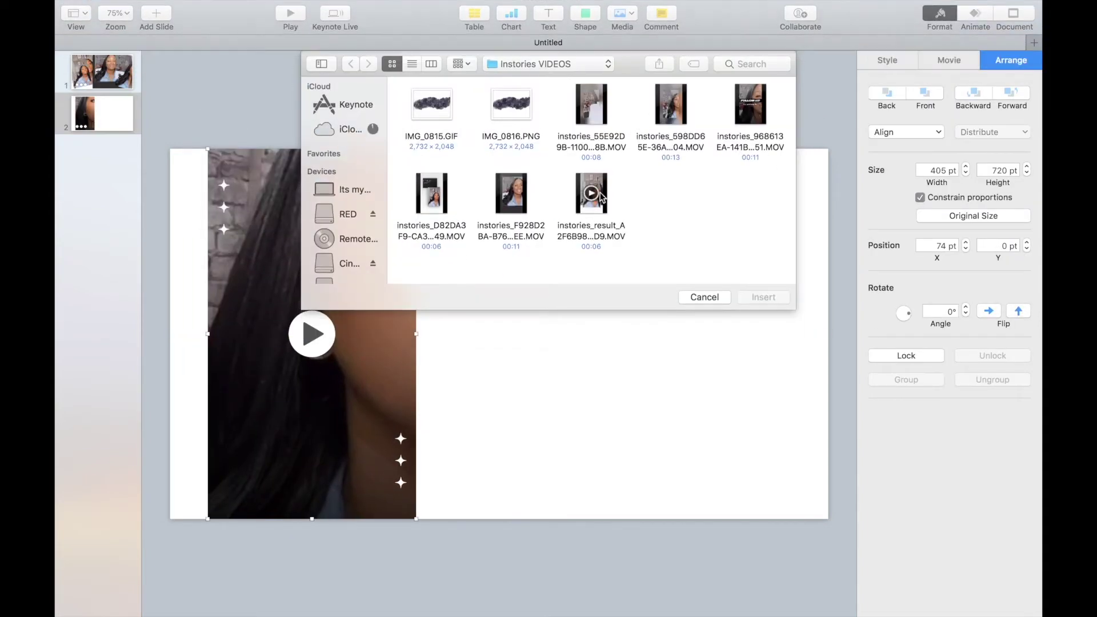
{"action": "left_click", "coordinate": [512, 219]}
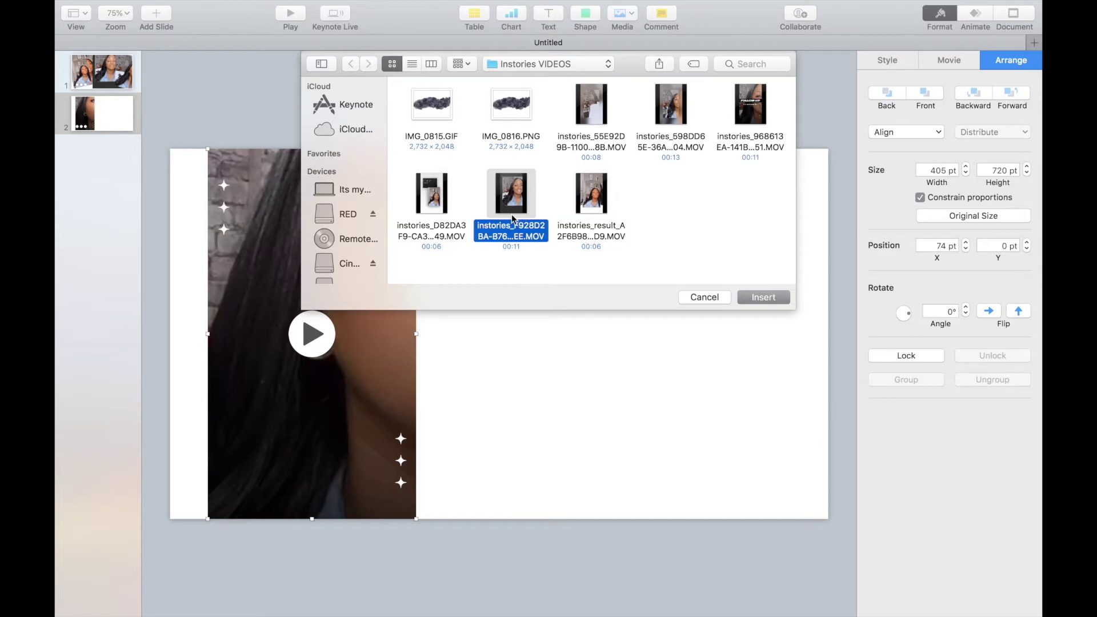
{"action": "left_click", "coordinate": [763, 298]}
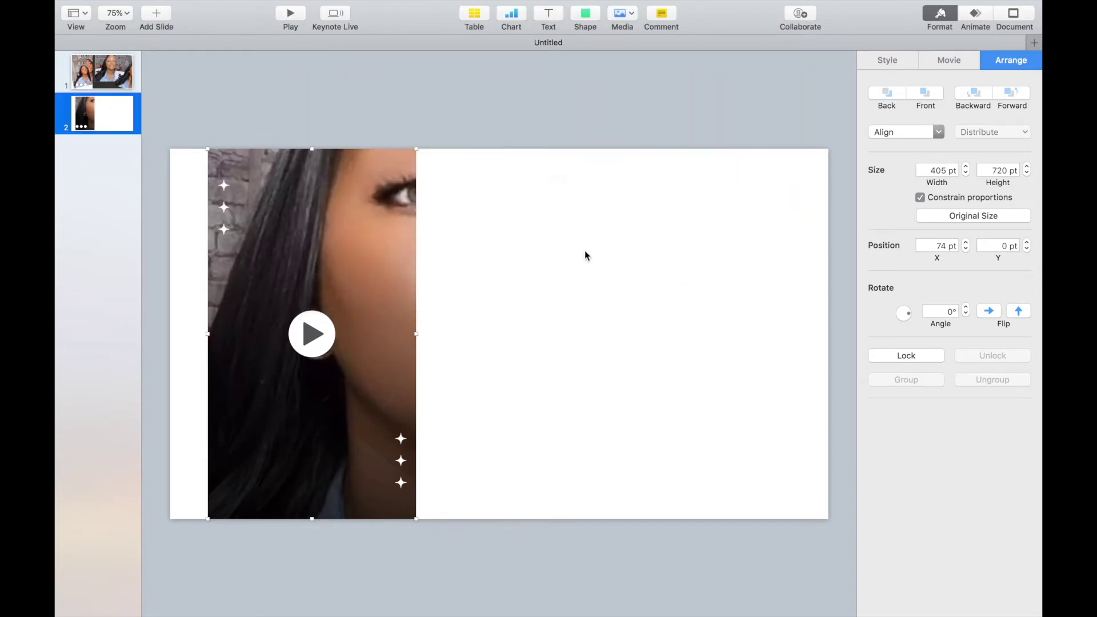
{"action": "left_click_drag", "start_coordinate": [585, 191], "coordinate": [591, 230]}
Bring the second slide's left movie to the front and move it to X 90 pt
{"action": "left_click", "coordinate": [320, 257]}
{"action": "left_click", "coordinate": [932, 94]}
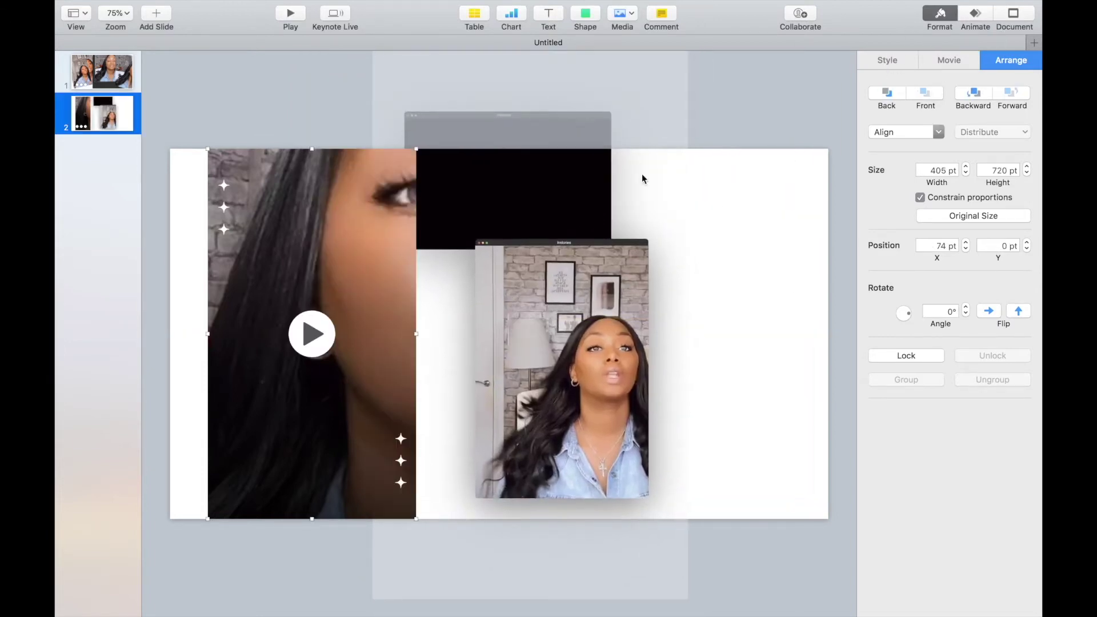
{"action": "left_click_drag", "start_coordinate": [320, 257], "coordinate": [328, 257]}
Insert the movie instories_598DD65E-36A...04.MOV and place it on the right part of the slide at X 891 pt, Y 0 pt
{"action": "left_click", "coordinate": [220, 8]}
{"action": "left_click", "coordinate": [230, 218]}
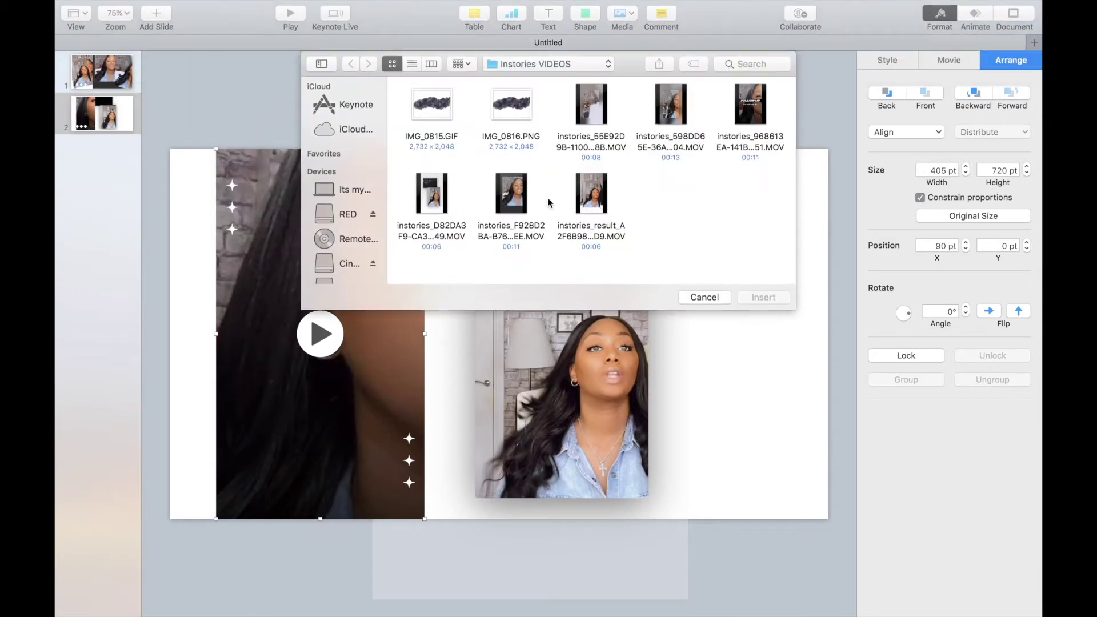
{"action": "double_click", "coordinate": [662, 127]}
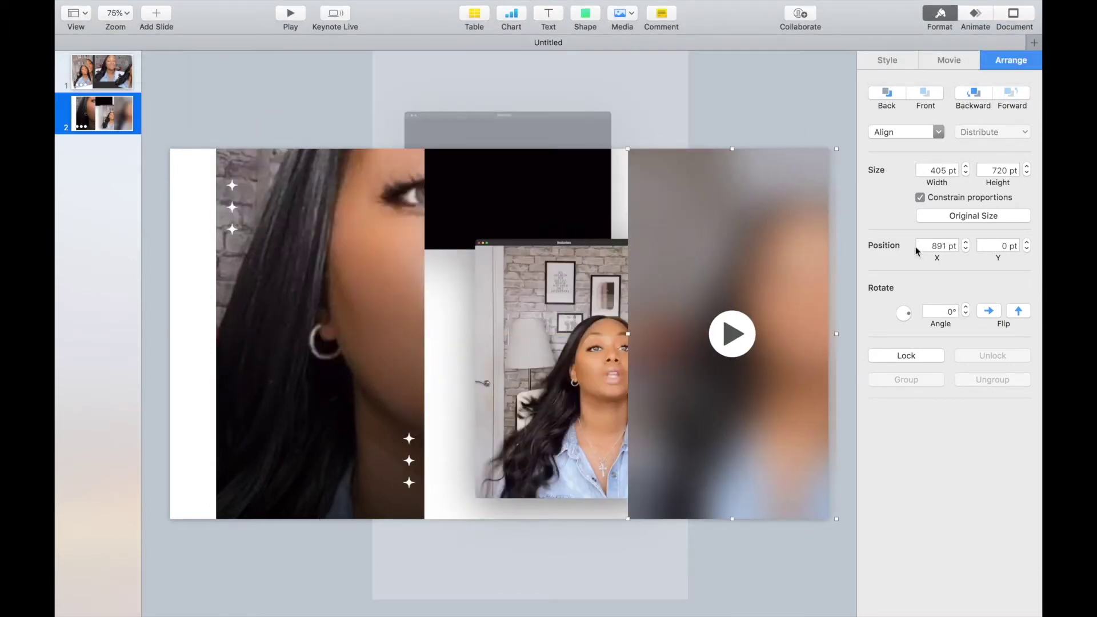
Tilt the left movie counterclockwise and the right movie clockwise, and shift the middle movie left between them
{"action": "left_click_drag", "start_coordinate": [778, 336], "coordinate": [321, 336]}
{"action": "left_click", "coordinate": [970, 306]}
{"action": "left_click", "coordinate": [828, 289]}
{"action": "left_click", "coordinate": [966, 315]}
{"action": "left_click_drag", "start_coordinate": [534, 295], "coordinate": [497, 303]}
Enlarge the tilted left movie and reposition it so it extends past the second slide's edges
{"action": "left_click", "coordinate": [309, 163]}
{"action": "left_click_drag", "start_coordinate": [318, 129], "coordinate": [403, 4]}
{"action": "left_click_drag", "start_coordinate": [303, 126], "coordinate": [289, 217]}
Enlarge the tilted right movie past the slide's edges and position the middle movie at X 315 pt, Y -186 pt
{"action": "left_click", "coordinate": [761, 182]}
{"action": "left_click_drag", "start_coordinate": [676, 130], "coordinate": [629, 4]}
{"action": "left_click_drag", "start_coordinate": [775, 184], "coordinate": [789, 261]}
{"action": "mouse_move", "coordinate": [486, 282]}
{"action": "left_mouse_down"}
{"action": "mouse_move", "coordinate": [493, 289]}
{"action": "mouse_move", "coordinate": [484, 290]}
{"action": "left_mouse_up"}
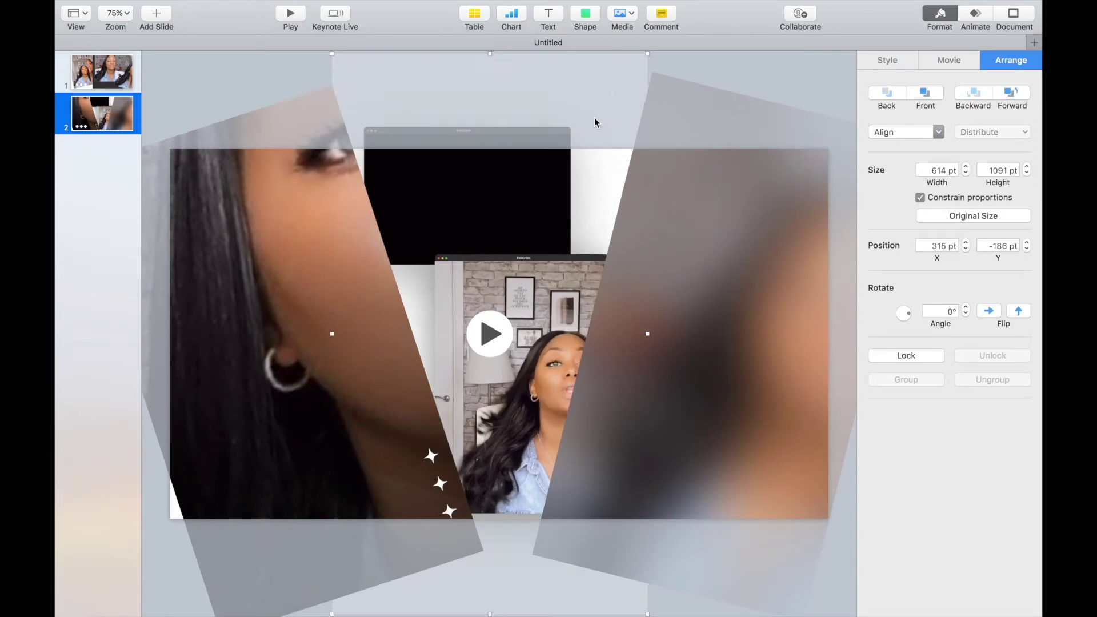
Shrink the middle movie slightly and shift the tilted right movie outward to X 736 pt, Y -149 pt
{"action": "left_click_drag", "start_coordinate": [647, 52], "coordinate": [633, 80]}
{"action": "left_click_drag", "start_coordinate": [511, 186], "coordinate": [516, 186]}
{"action": "left_click_drag", "start_coordinate": [677, 200], "coordinate": [694, 199]}
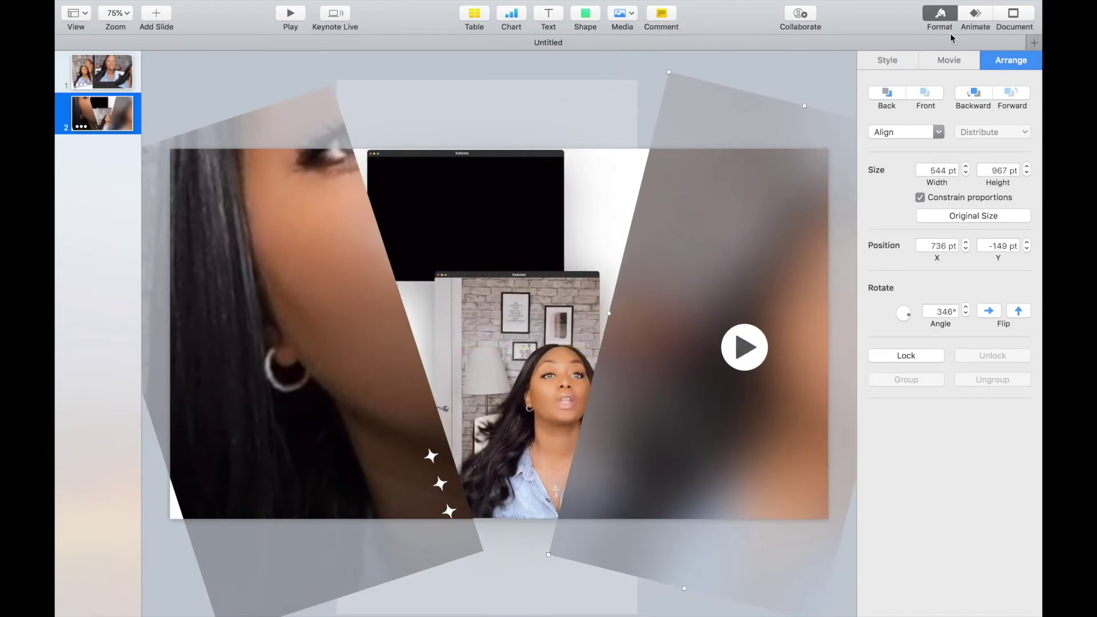
Replace the Start Movie build-in effect with Blur on the right, middle and left movies of the second slide
{"action": "left_click", "coordinate": [974, 16]}
{"action": "left_click", "coordinate": [933, 111]}
{"action": "left_click", "coordinate": [936, 173]}
{"action": "left_click", "coordinate": [556, 164]}
{"action": "left_click", "coordinate": [933, 111]}
{"action": "left_click", "coordinate": [935, 174]}
{"action": "left_click", "coordinate": [320, 183]}
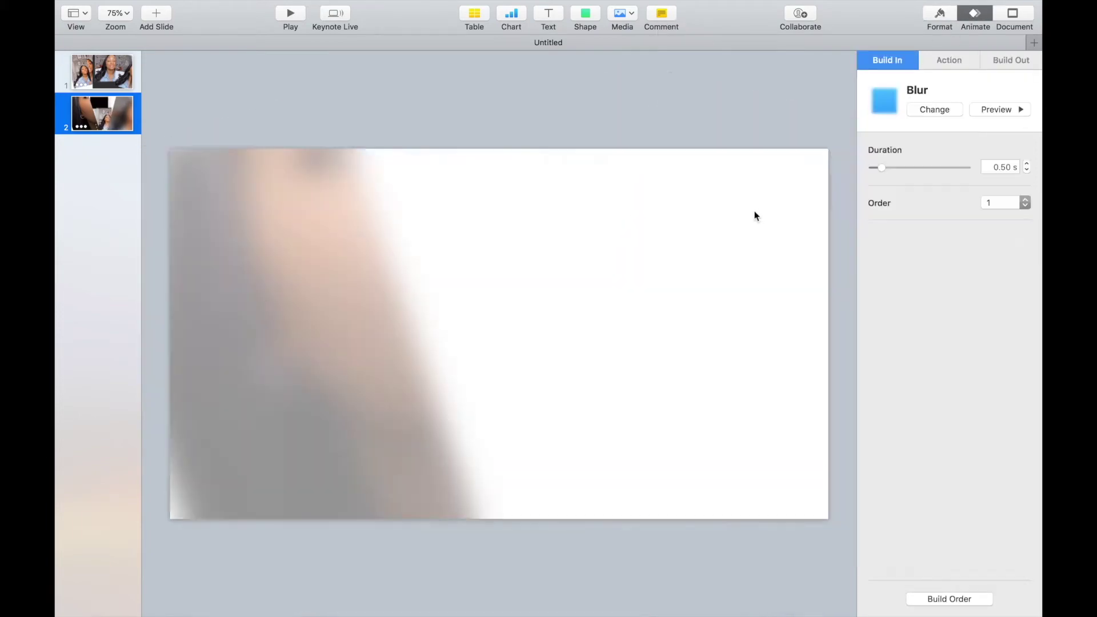
Set the three Blur builds to run automatically, the first starting After Transition and the others linked to the preceding build
{"action": "left_click", "coordinate": [949, 599]}
{"action": "left_click", "coordinate": [889, 267]}
{"action": "left_click", "coordinate": [935, 71]}
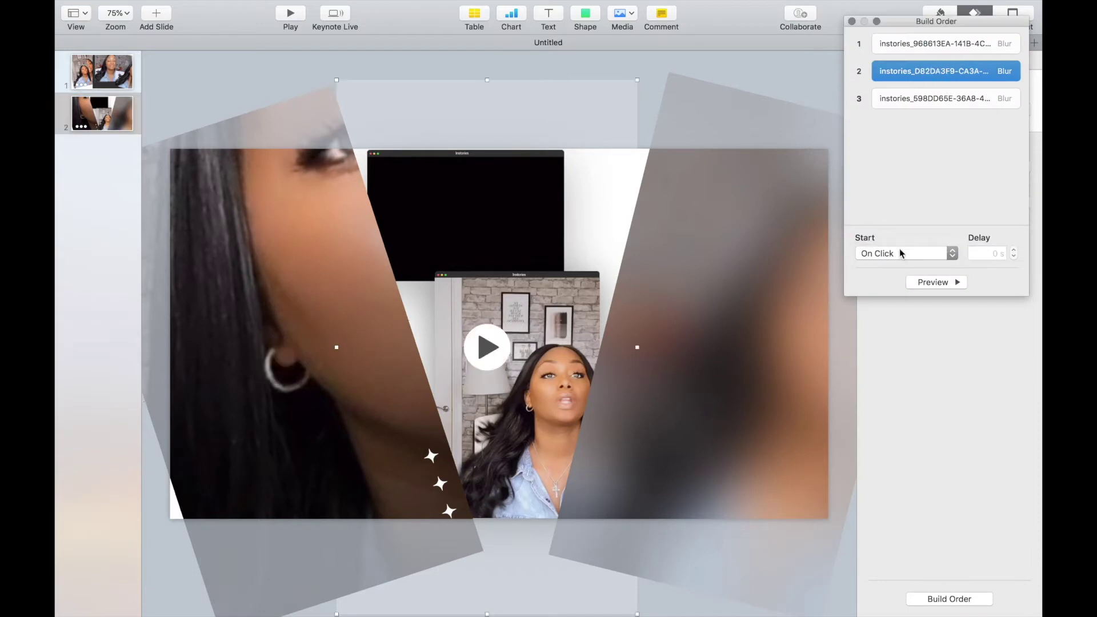
{"action": "left_click", "coordinate": [901, 253]}
{"action": "left_click", "coordinate": [895, 276]}
{"action": "left_click", "coordinate": [936, 95]}
{"action": "left_click", "coordinate": [901, 253]}
{"action": "left_click", "coordinate": [895, 277]}
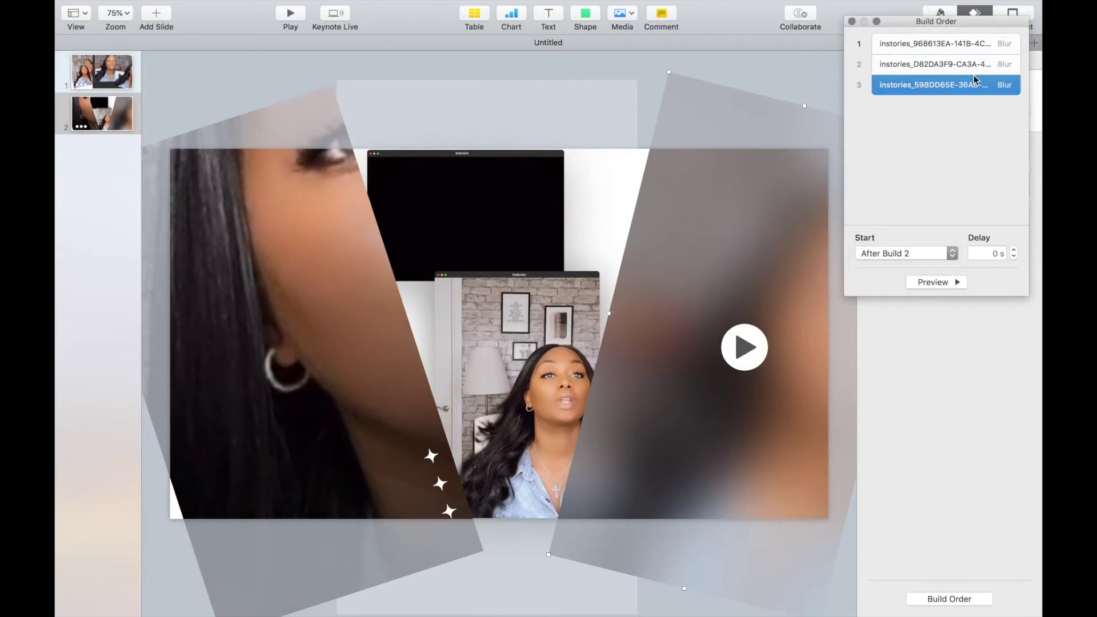
{"action": "left_click", "coordinate": [905, 243]}
Trim the left movie to end at 00:00:06.325 and play the second slide to check it
{"action": "left_click", "coordinate": [859, 48]}
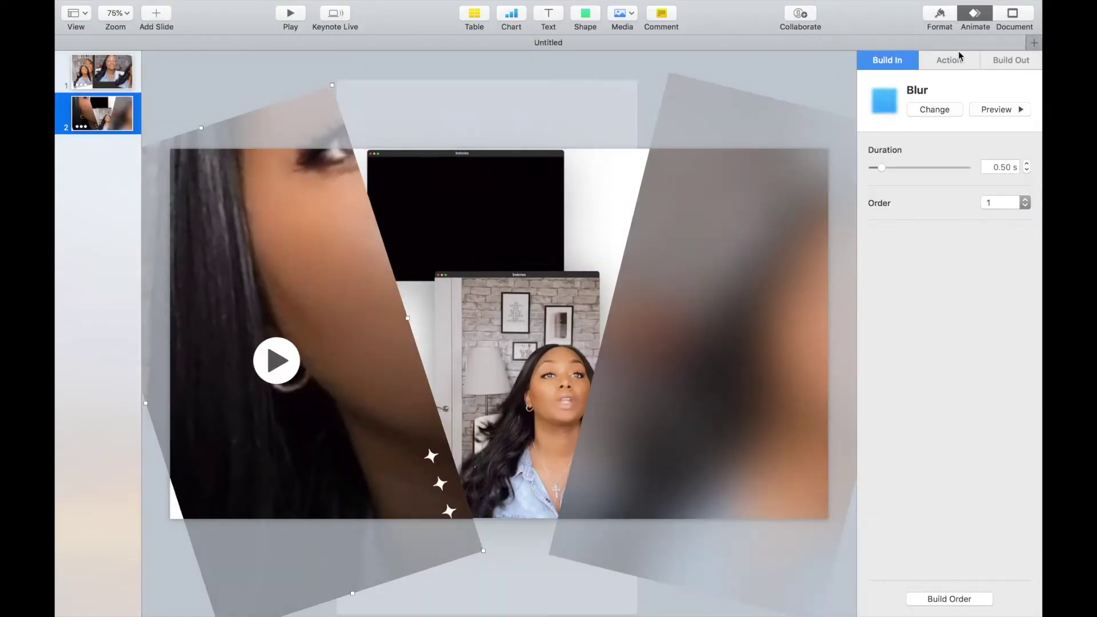
{"action": "left_click", "coordinate": [940, 17]}
{"action": "left_click_drag", "start_coordinate": [1027, 287], "coordinate": [962, 292]}
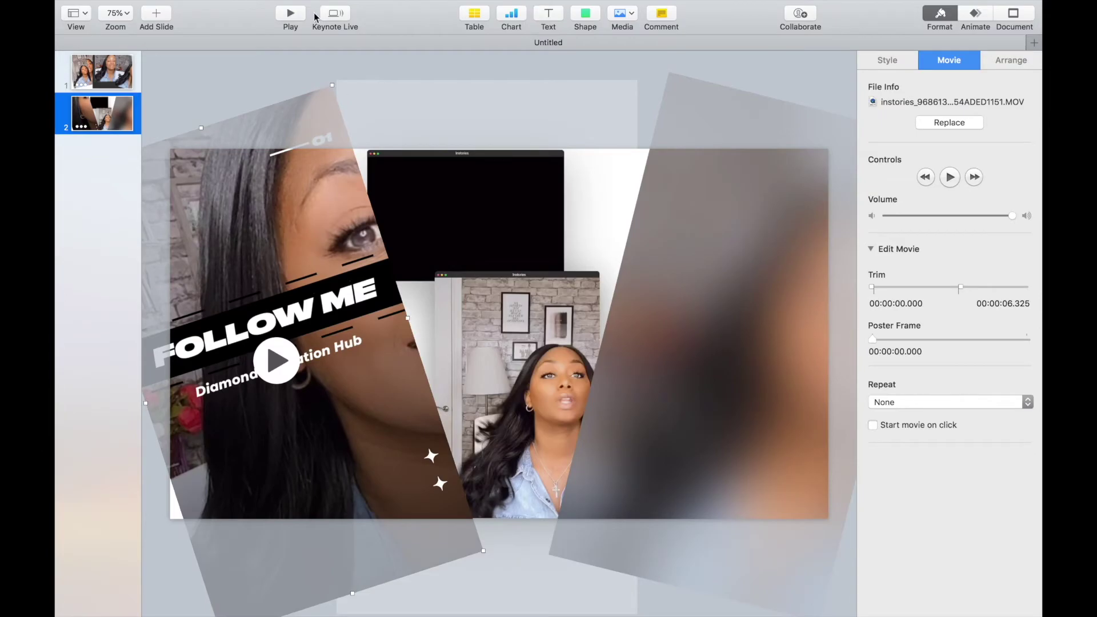
{"action": "left_click", "coordinate": [290, 14]}
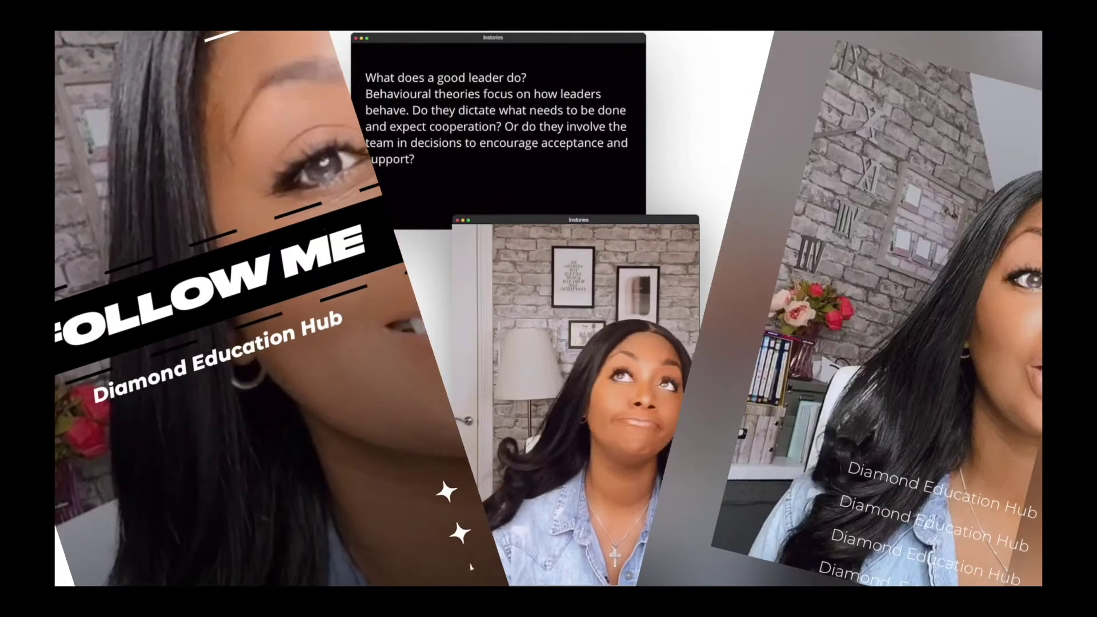
{"action": "key", "text": "Escape"}
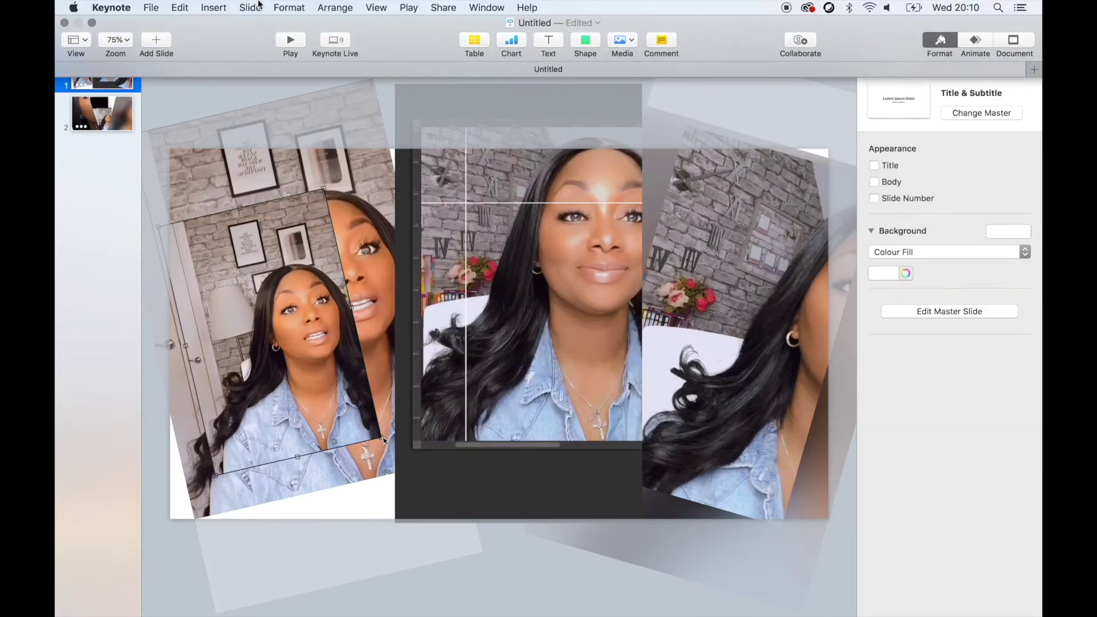
Insert the dark brush-stroke image IMG_0817.PNG on the first slide and give it a Wipe build-in effect
{"action": "left_click", "coordinate": [214, 8]}
{"action": "left_click", "coordinate": [252, 218]}
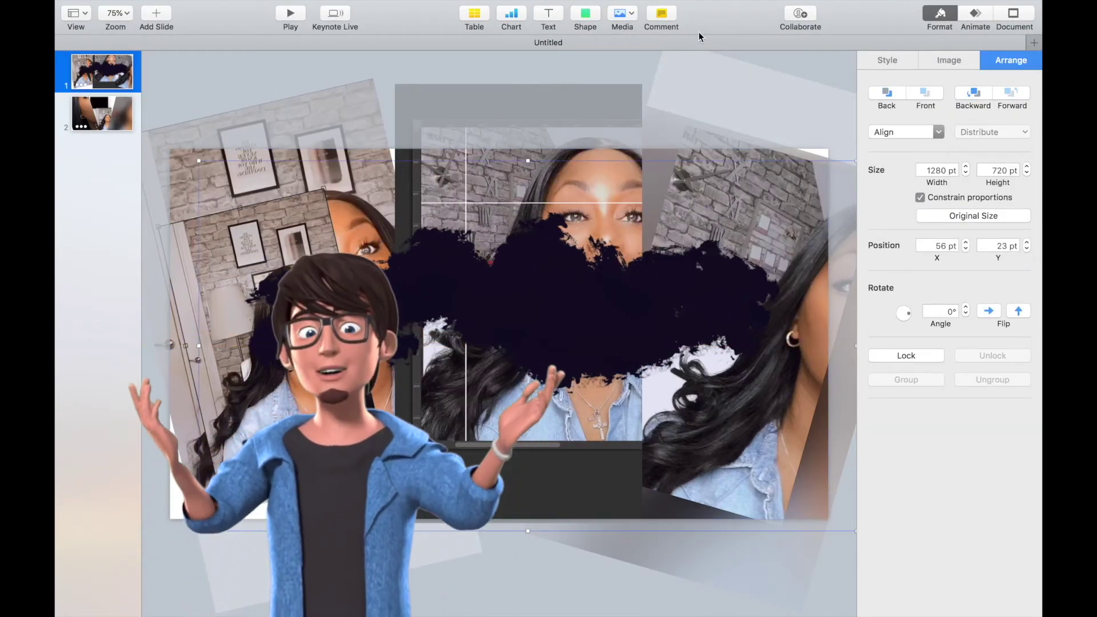
{"action": "left_click", "coordinate": [975, 17]}
{"action": "left_click", "coordinate": [955, 111]}
{"action": "left_click", "coordinate": [915, 368]}
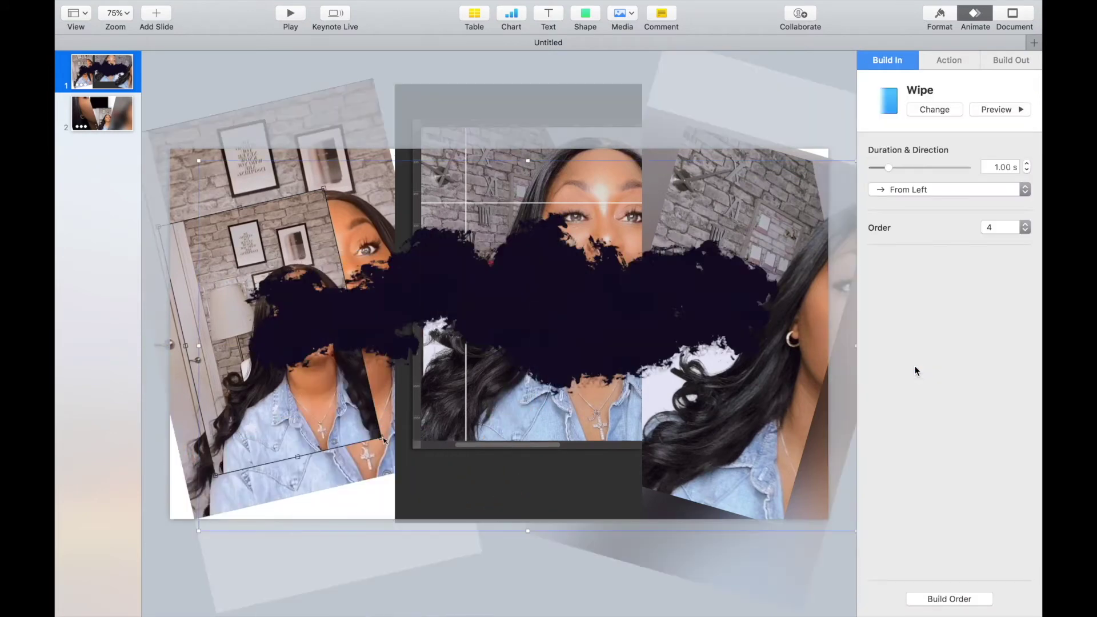
Make the text box over the brush stroke white and enter the presenter's name in it
{"action": "left_click", "coordinate": [512, 328]}
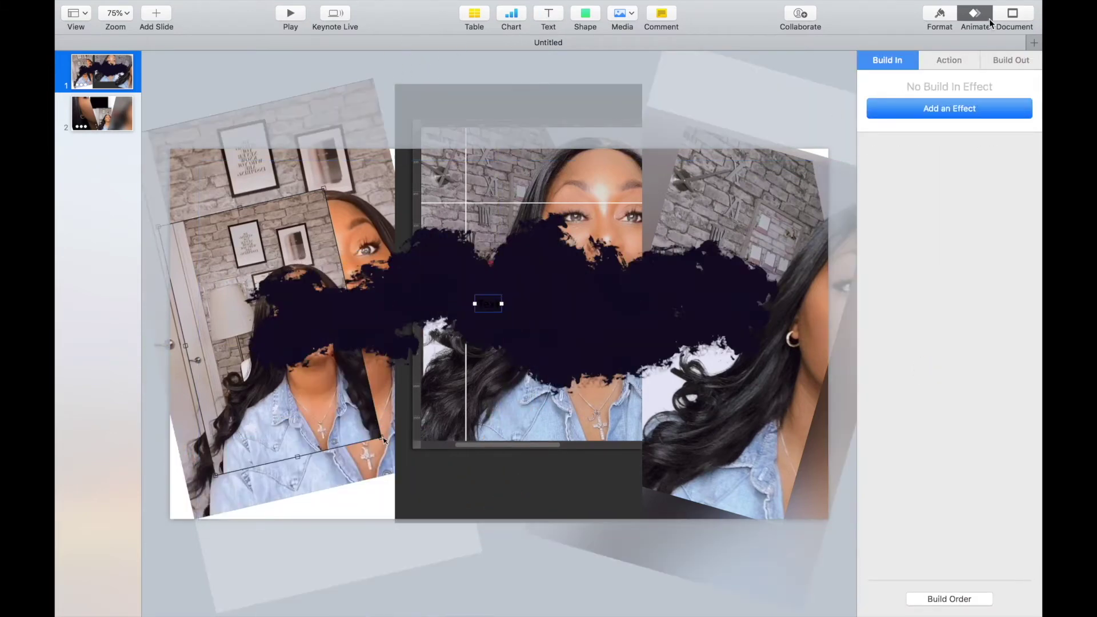
{"action": "left_click", "coordinate": [940, 17]}
{"action": "left_click", "coordinate": [949, 60]}
{"action": "left_click", "coordinate": [1001, 293]}
{"action": "left_click", "coordinate": [889, 378]}
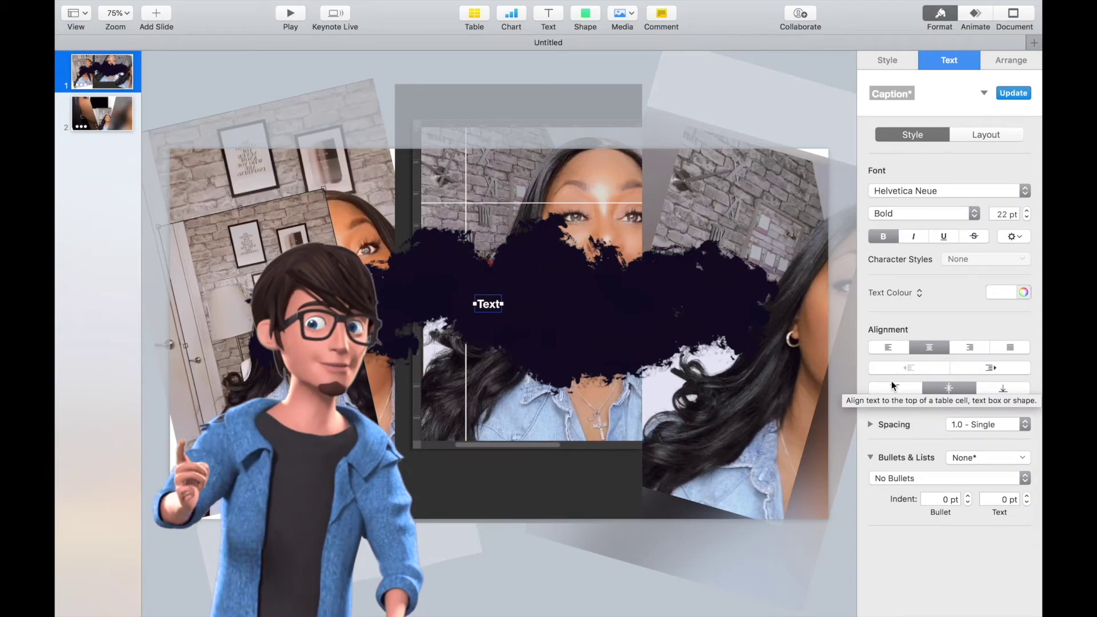
{"action": "type", "text": "Ettienne-Murphy"}
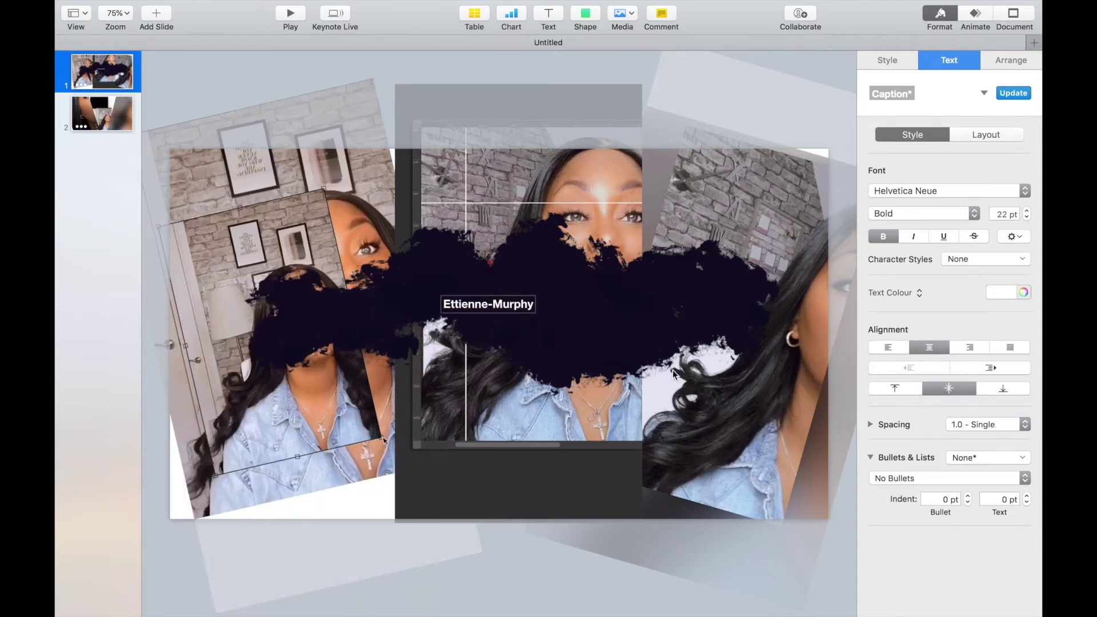
Format the name text in the Amalfi Coast font at 74 pt and position it over the brush stroke
{"action": "left_click", "coordinate": [944, 191]}
{"action": "scroll", "coordinate": [999, 192], "scroll_direction": "up", "scroll_amount": 20}
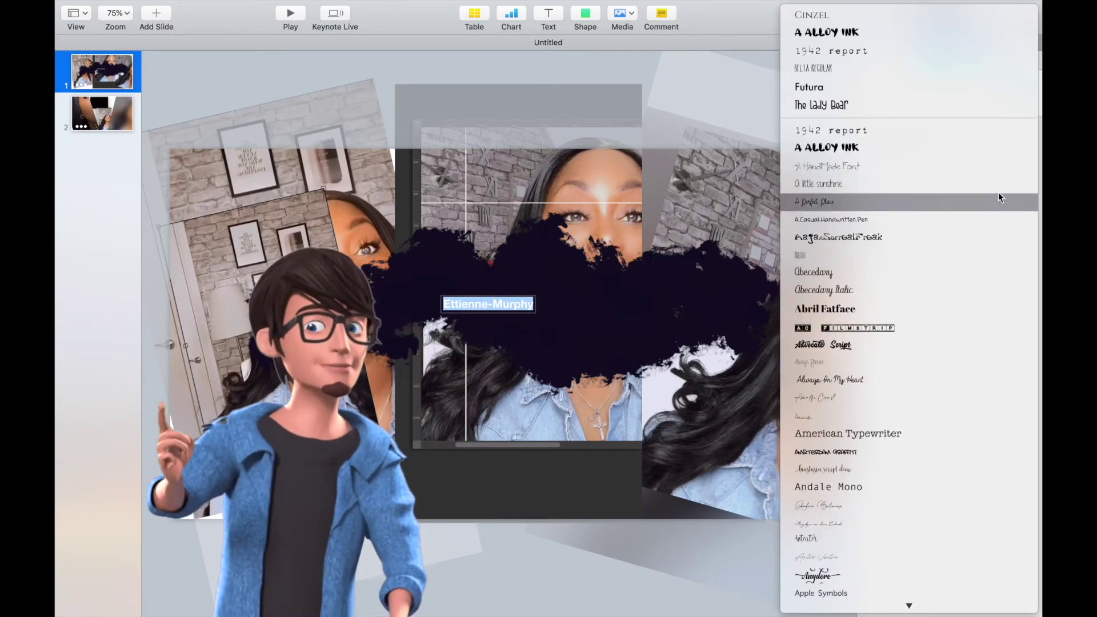
{"action": "left_click", "coordinate": [1007, 399]}
{"action": "left_click", "coordinate": [1028, 209]}
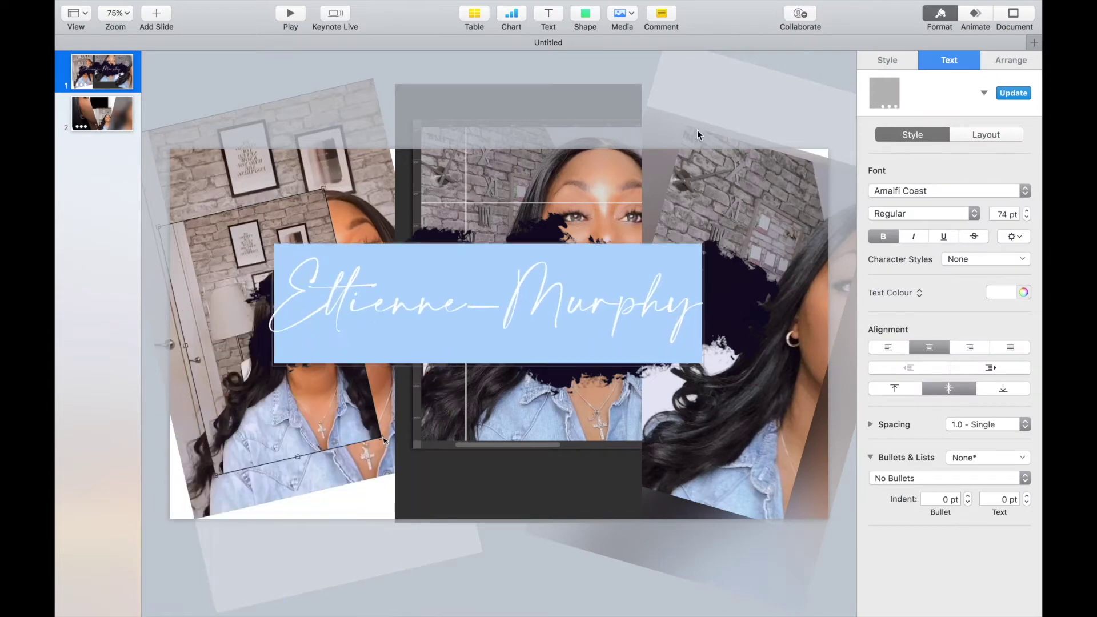
{"action": "left_click", "coordinate": [697, 129]}
{"action": "left_click", "coordinate": [559, 310]}
Apply the Typewriter build-in effect to the name text and add a shadow to it
{"action": "left_click", "coordinate": [975, 17]}
{"action": "left_click", "coordinate": [948, 107]}
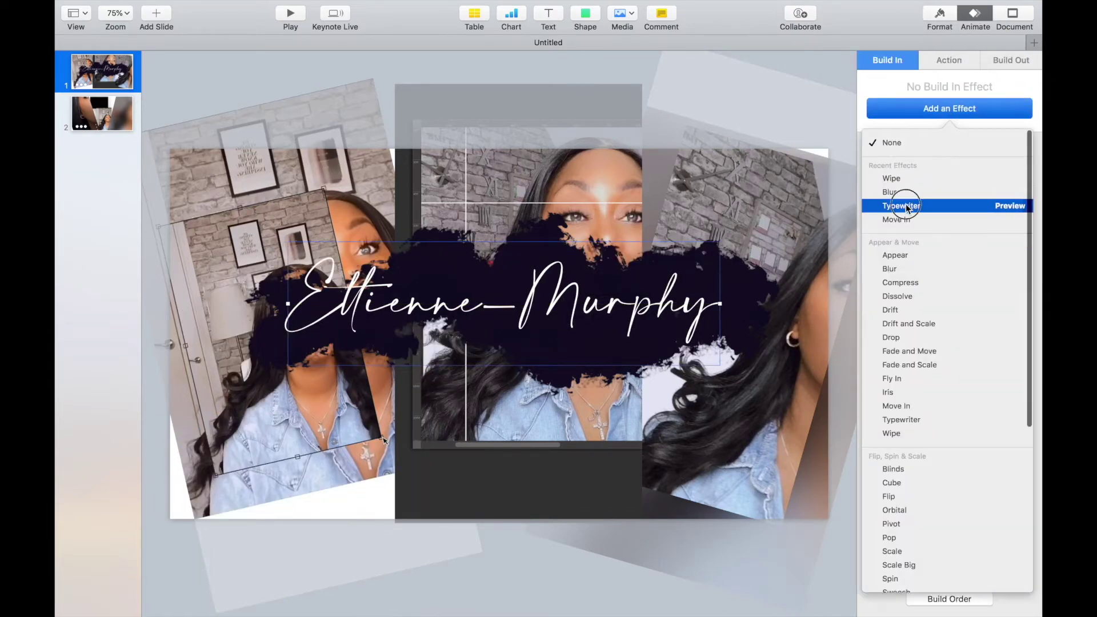
{"action": "left_click", "coordinate": [911, 204]}
{"action": "left_click", "coordinate": [940, 16]}
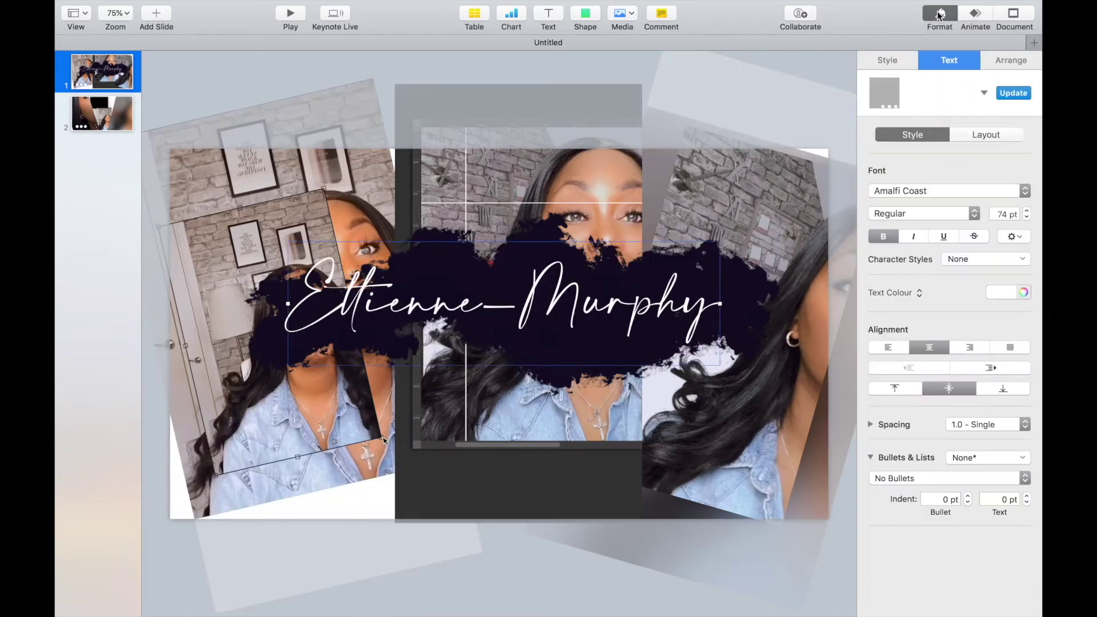
{"action": "left_click", "coordinate": [888, 63]}
{"action": "left_click", "coordinate": [949, 345]}
{"action": "left_click", "coordinate": [897, 387]}
Set the brush-stroke image and name text builds to each start after the preceding build, and play the first slide
{"action": "left_click", "coordinate": [975, 17]}
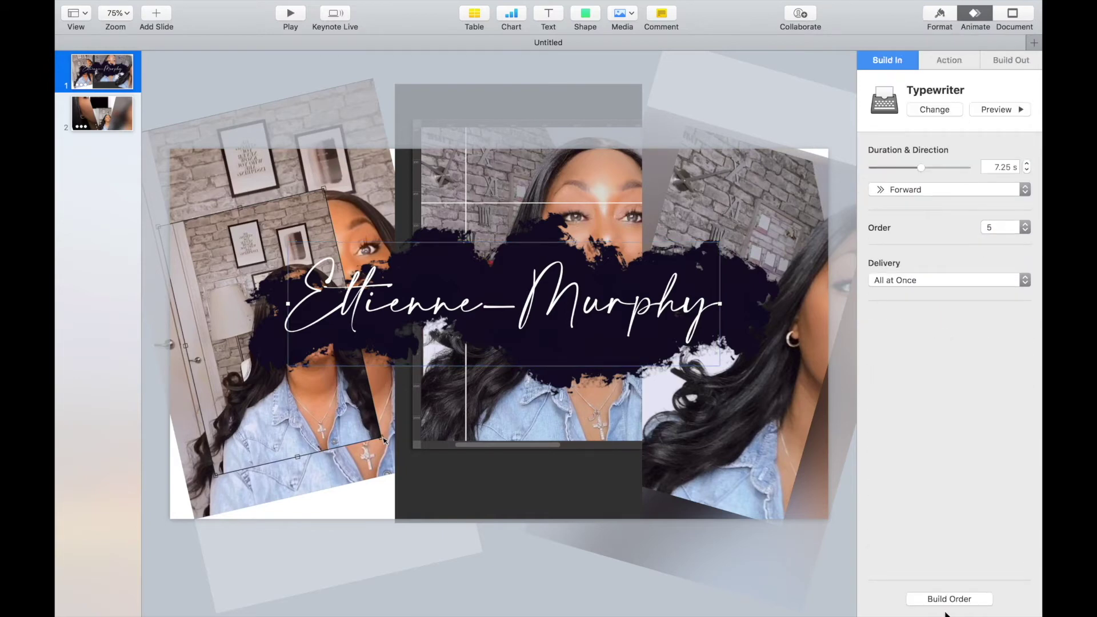
{"action": "left_click", "coordinate": [946, 599]}
{"action": "left_click", "coordinate": [898, 110]}
{"action": "left_click", "coordinate": [903, 253]}
{"action": "left_click", "coordinate": [903, 276]}
{"action": "left_click", "coordinate": [906, 132]}
{"action": "left_click", "coordinate": [904, 253]}
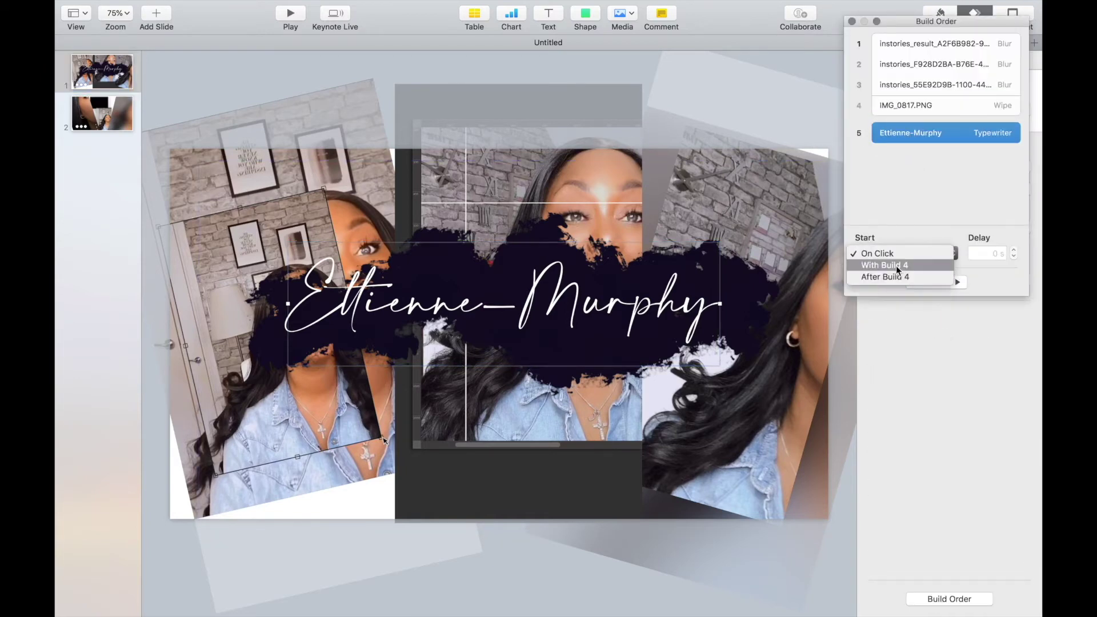
{"action": "left_click", "coordinate": [884, 277]}
{"action": "left_click", "coordinate": [883, 44]}
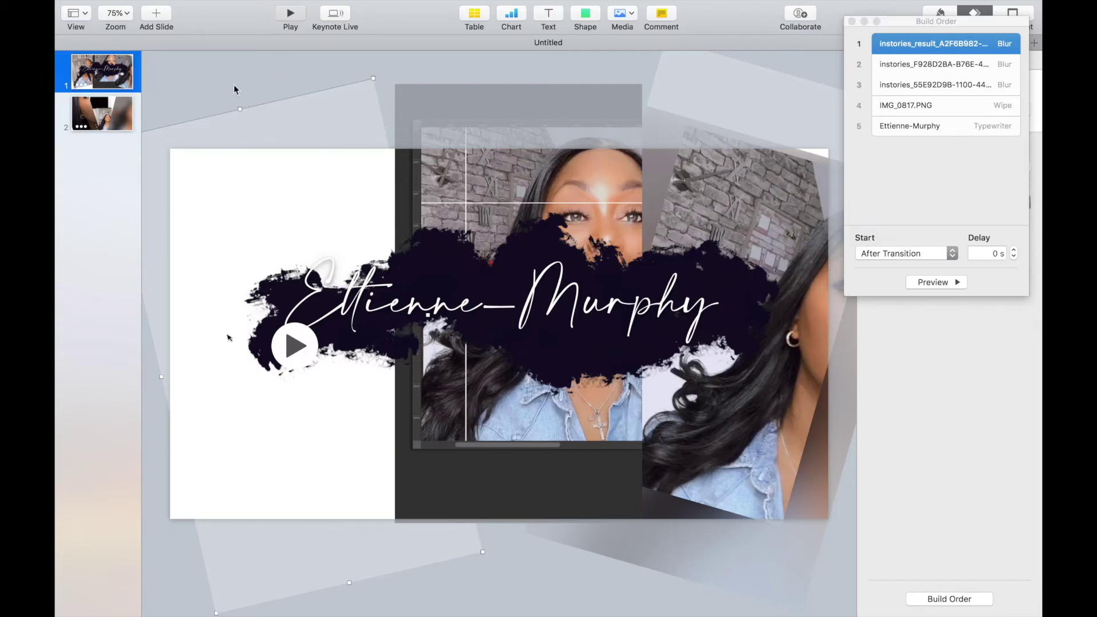
{"action": "key", "text": "alt+super+p"}
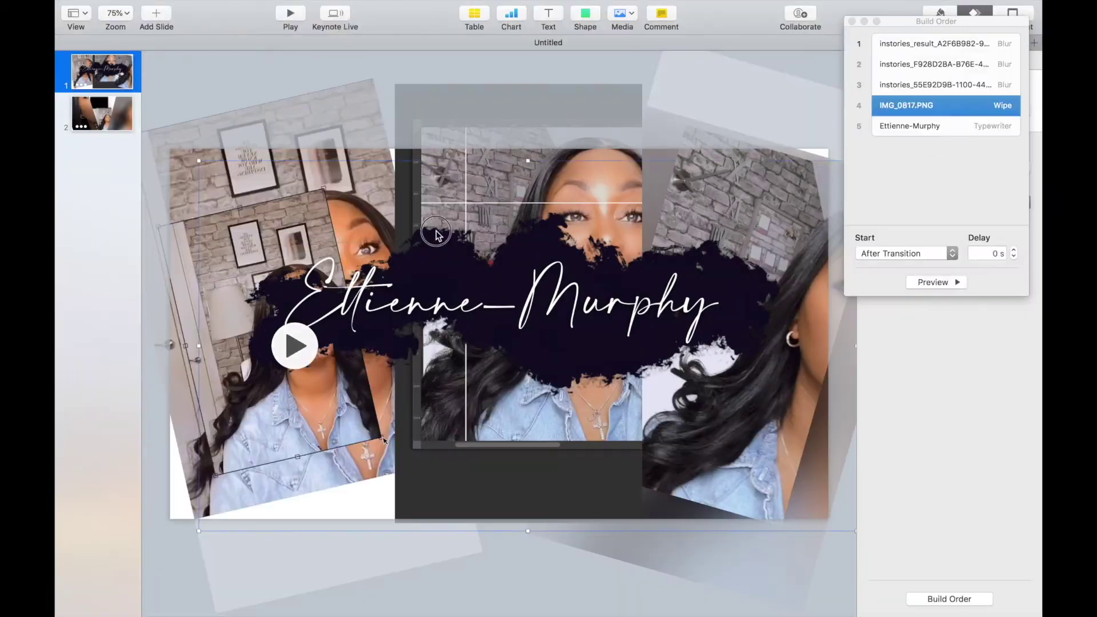
Move the brush-stroke image and name text lower on the first slide and set the Typewriter duration to 2.25 s
{"action": "left_click", "coordinate": [429, 372]}
{"action": "left_click_drag", "start_coordinate": [428, 372], "coordinate": [423, 409]}
{"action": "left_click_drag", "start_coordinate": [438, 413], "coordinate": [438, 430]}
{"action": "left_click", "coordinate": [853, 21]}
{"action": "left_click_drag", "start_coordinate": [921, 168], "coordinate": [900, 168]}
{"action": "left_click", "coordinate": [290, 14]}
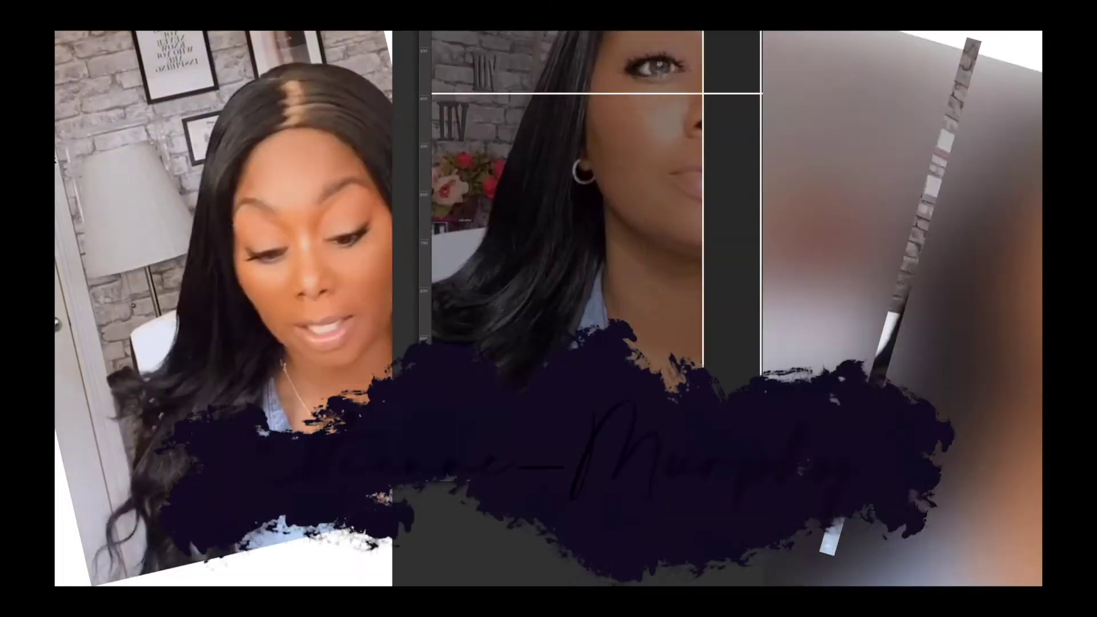
{"action": "key", "text": "Escape"}
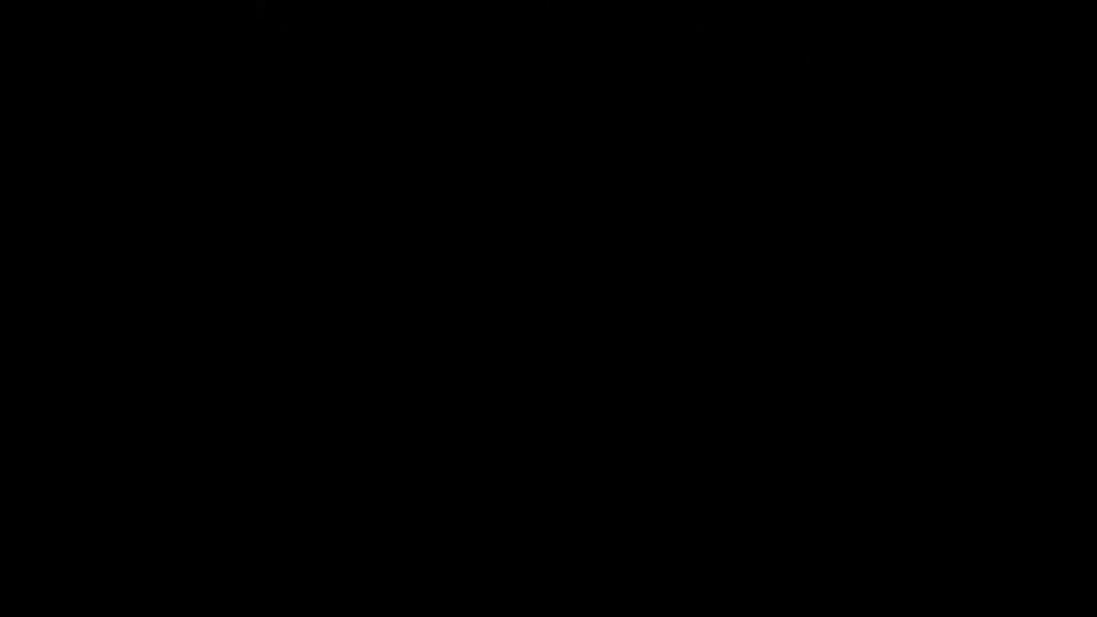
Lower the name text to the first slide's bottom edge and copy it with the brush stroke to the second slide
{"action": "left_click_drag", "start_coordinate": [363, 435], "coordinate": [366, 495]}
{"action": "left_click", "coordinate": [397, 414], "text": "shift"}
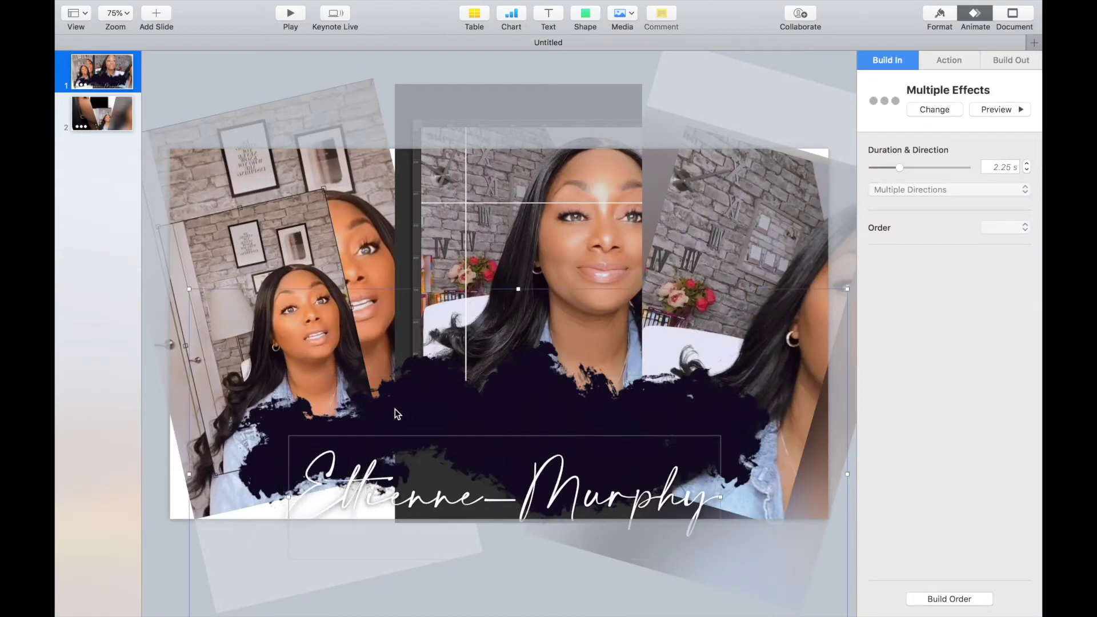
{"action": "left_click", "coordinate": [103, 114]}
Reposition the copied brush stroke and text on the second slide, and replace the text with "Diamond Education Hub"
{"action": "left_click", "coordinate": [601, 480]}
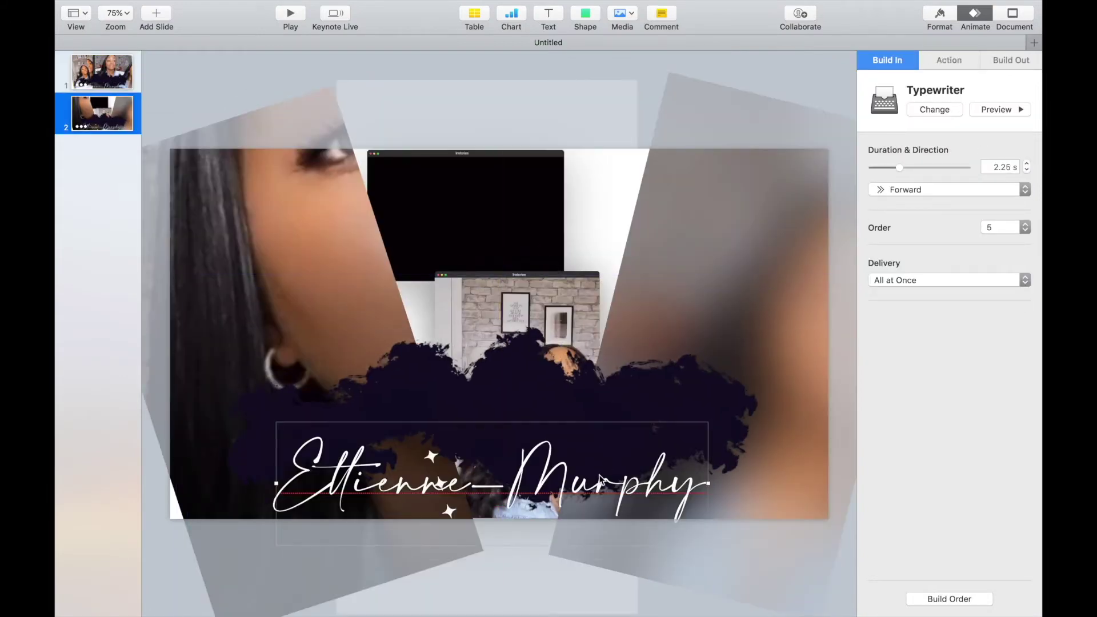
{"action": "left_click_drag", "start_coordinate": [601, 481], "coordinate": [608, 414]}
{"action": "left_click_drag", "start_coordinate": [733, 393], "coordinate": [725, 426]}
{"action": "left_click_drag", "start_coordinate": [658, 425], "coordinate": [657, 446]}
{"action": "double_click", "coordinate": [657, 447]}
{"action": "type", "text": "Diamond Education Hub"}
{"action": "left_click_drag", "start_coordinate": [784, 437], "coordinate": [124, 399]}
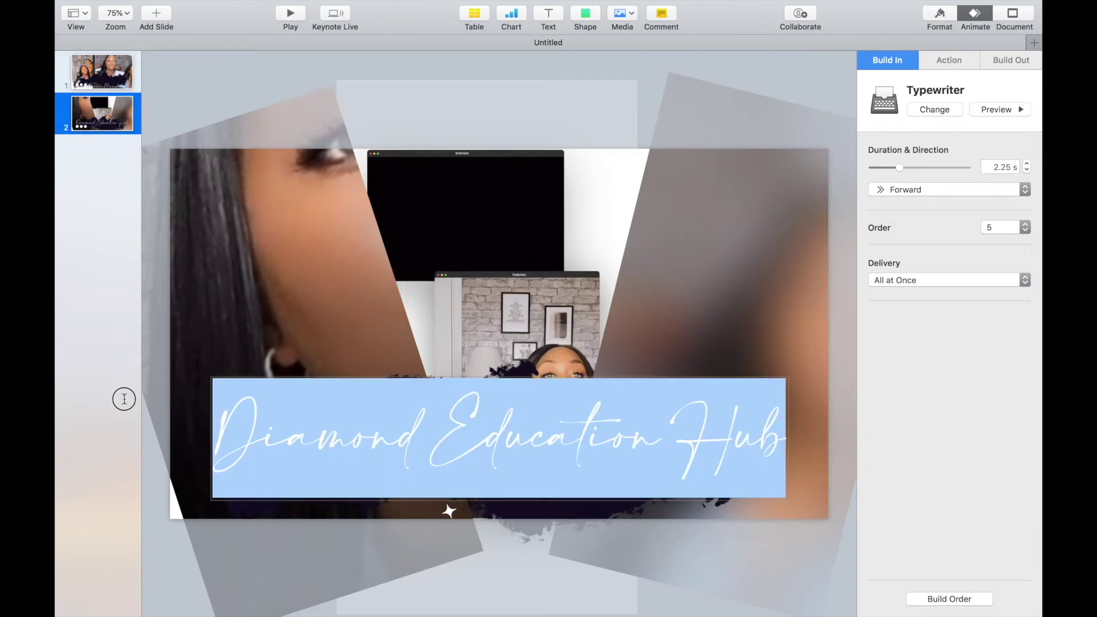
Examine the second slide's build order and play the slide with its caption and brush stroke
{"action": "left_click", "coordinate": [290, 14]}
{"action": "key", "text": "Escape"}
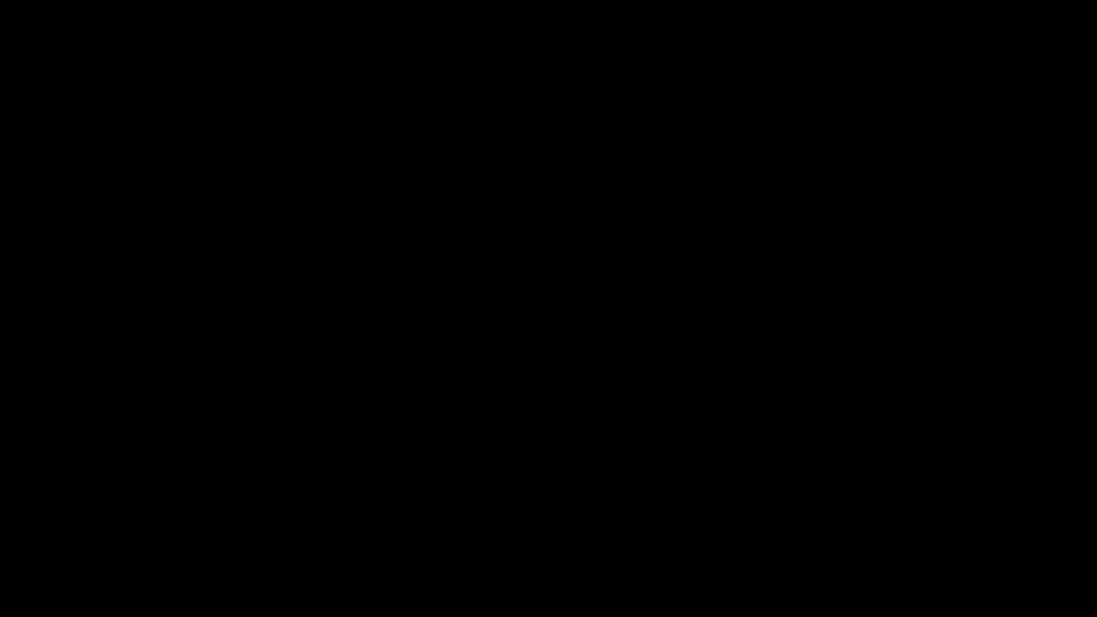
{"action": "mouse_move", "coordinate": [930, 4]}
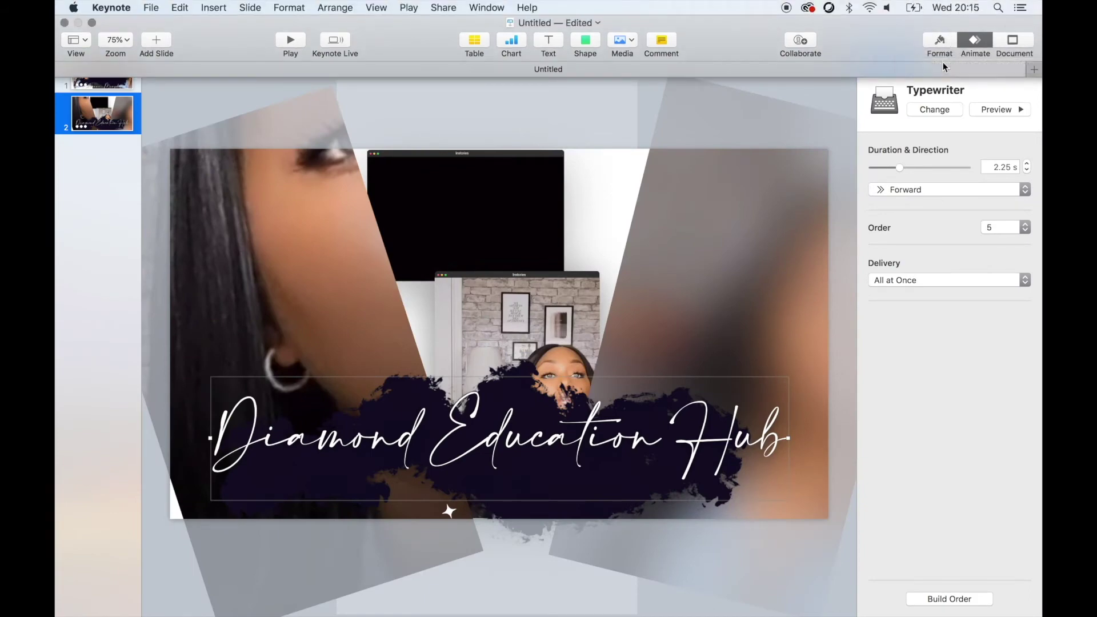
{"action": "left_click", "coordinate": [950, 600]}
{"action": "left_click", "coordinate": [926, 43]}
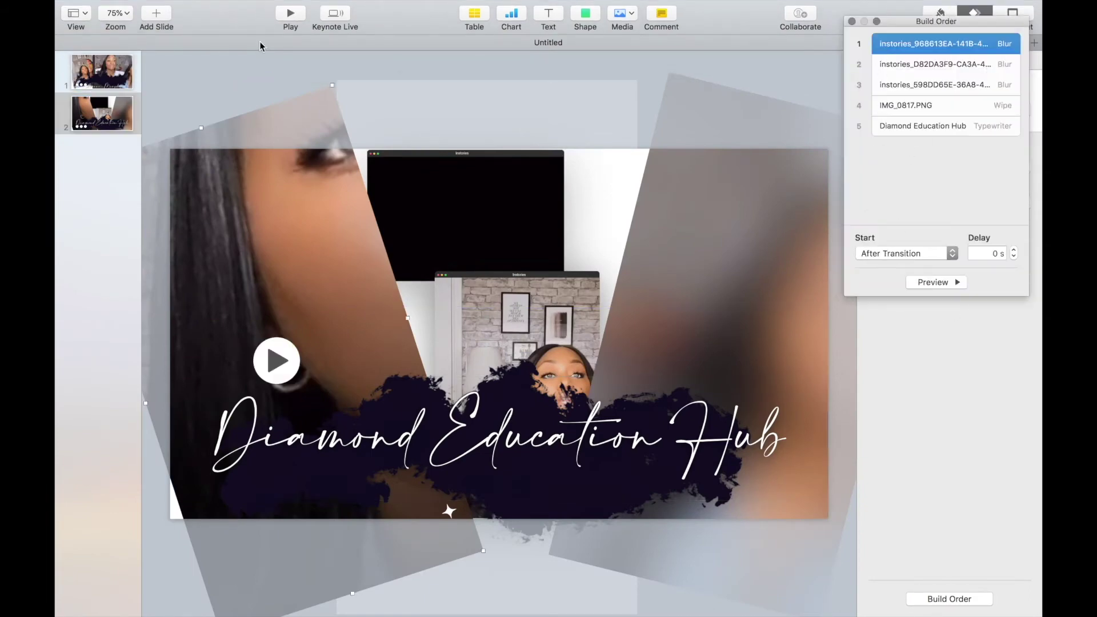
{"action": "left_click", "coordinate": [117, 106]}
{"action": "left_click", "coordinate": [282, 26]}
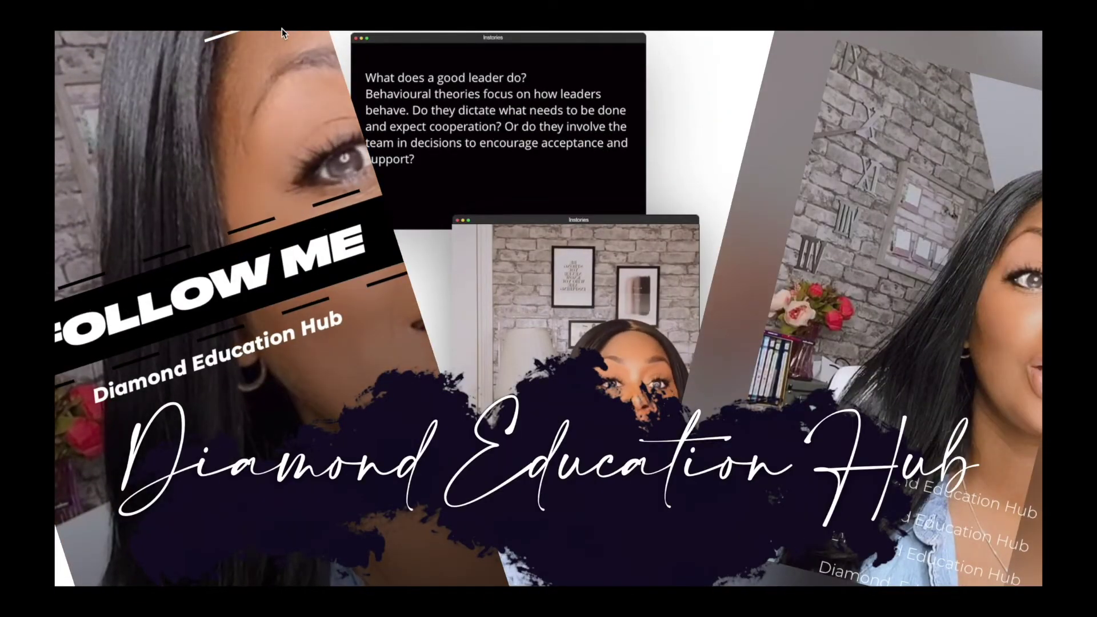
{"action": "key", "text": "Escape"}
Add a square shape to the first slide, stretch it past the slide's edges and apply the green shape style
{"action": "left_click", "coordinate": [94, 76]}
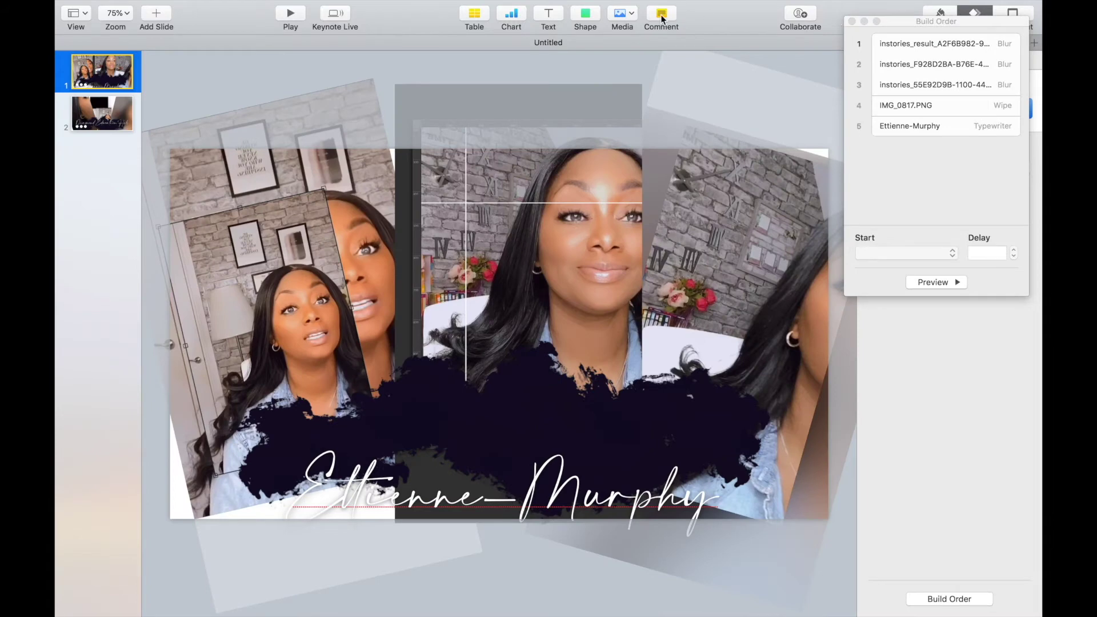
{"action": "left_click", "coordinate": [585, 14]}
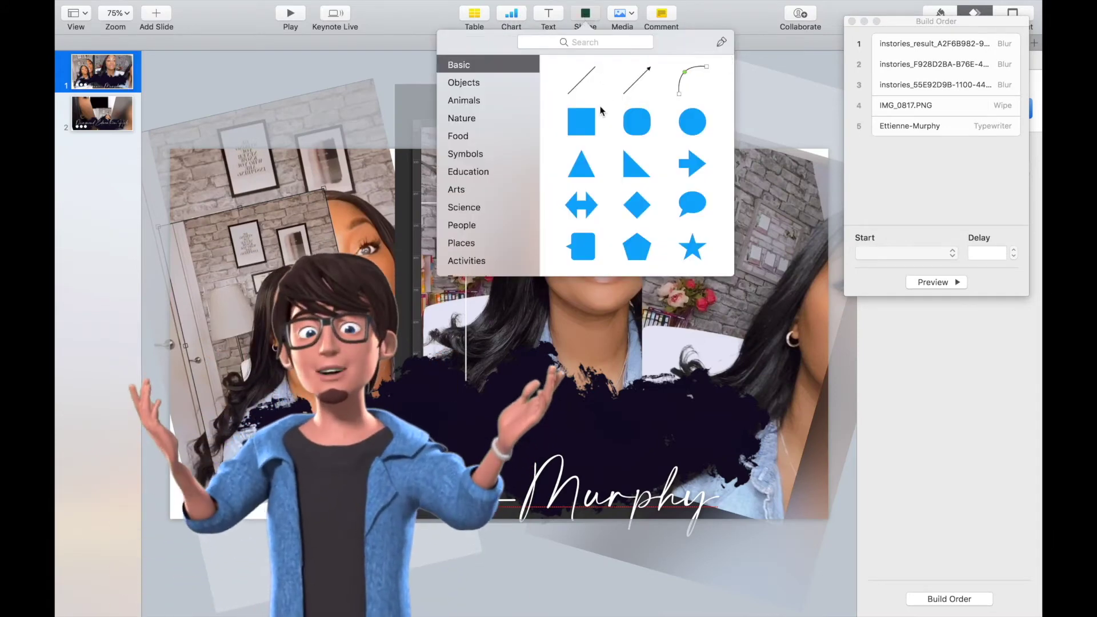
{"action": "left_click", "coordinate": [581, 121]}
{"action": "left_click_drag", "start_coordinate": [499, 333], "coordinate": [861, 466]}
{"action": "left_click_drag", "start_coordinate": [169, 467], "coordinate": [145, 526]}
{"action": "left_click", "coordinate": [852, 21]}
{"action": "left_click", "coordinate": [942, 19]}
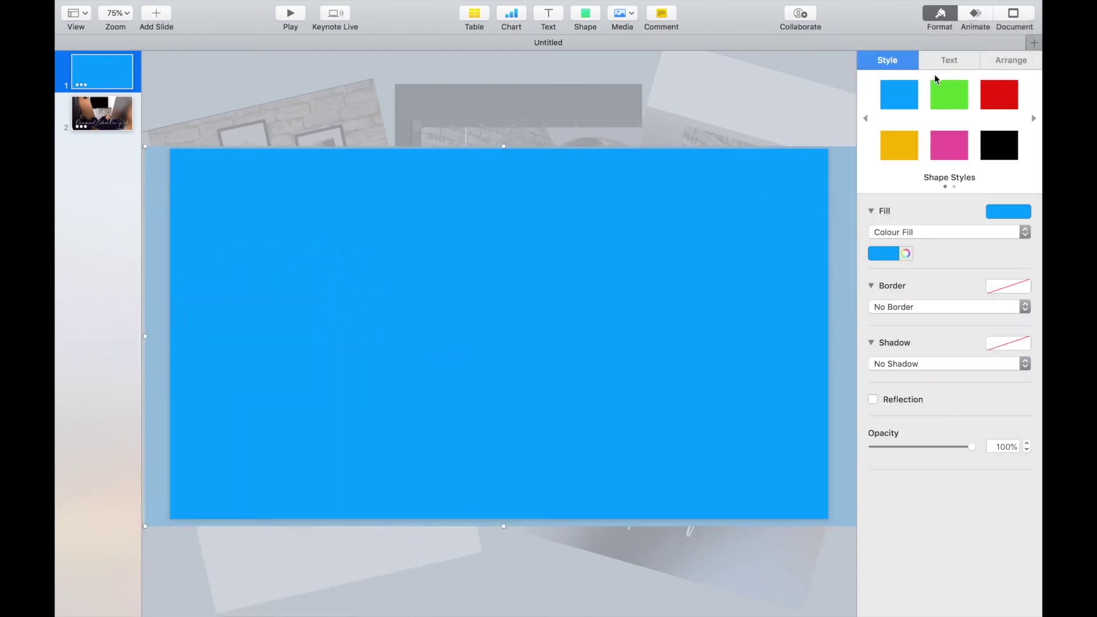
{"action": "left_click", "coordinate": [950, 95]}
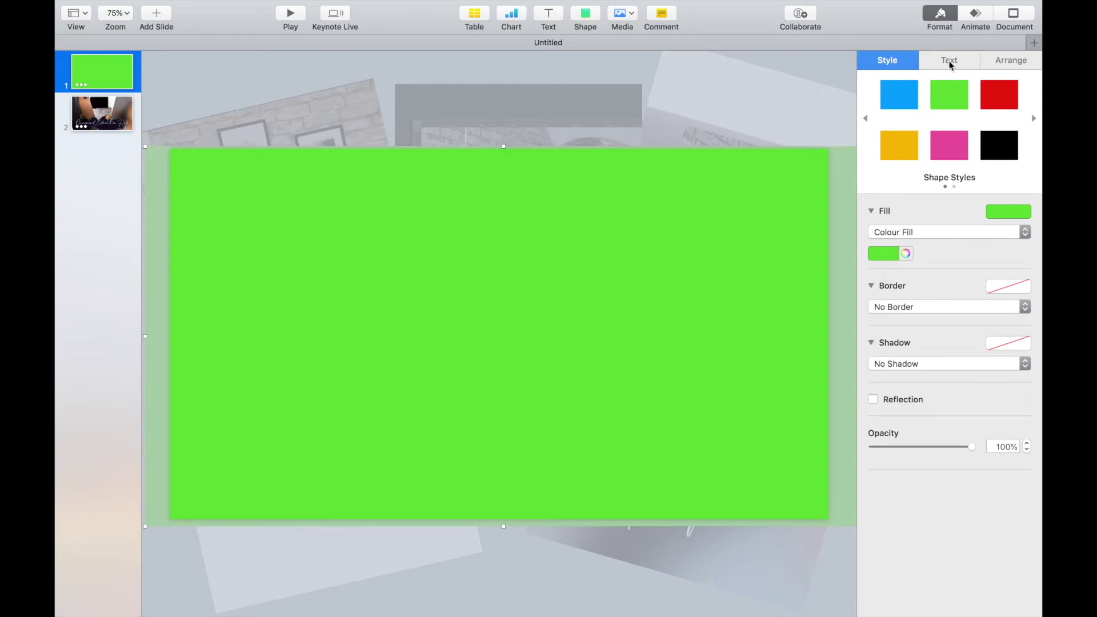
Give the green shape on the first slide a Drop build-in effect
{"action": "left_click", "coordinate": [978, 17]}
{"action": "left_click", "coordinate": [918, 111]}
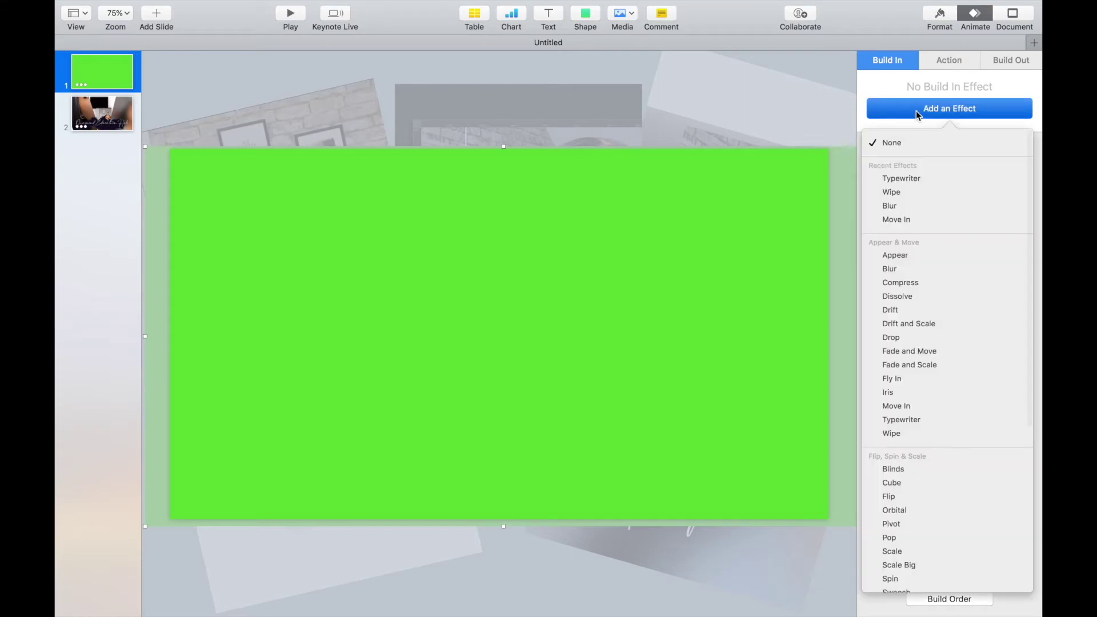
{"action": "left_click", "coordinate": [919, 338]}
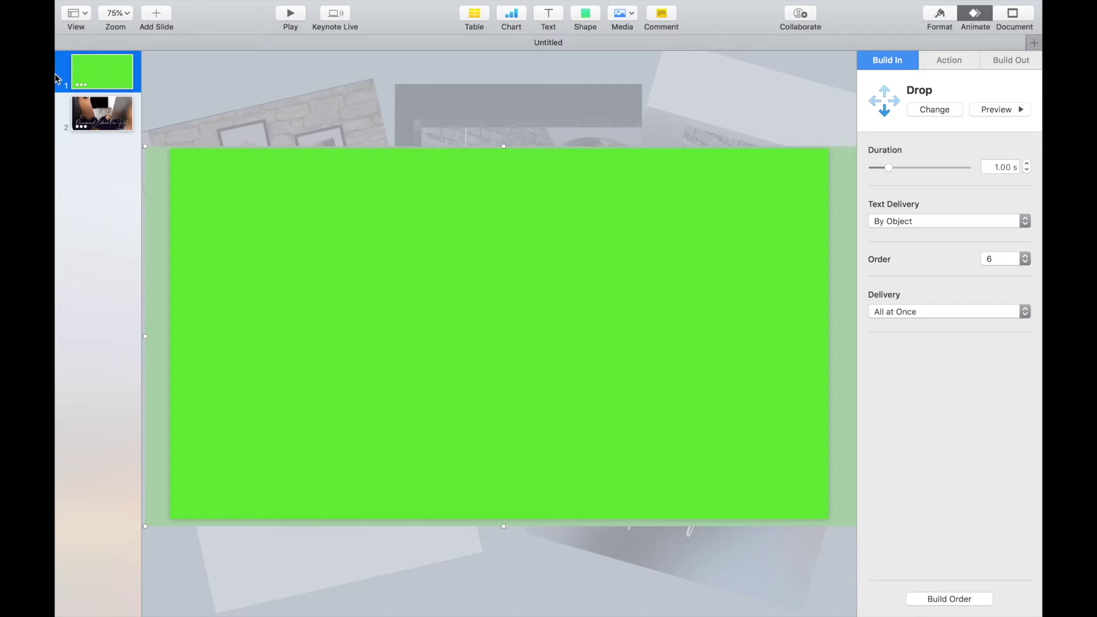
Paste the green shape onto the second slide and change its build-in effect to Orbital
{"action": "left_click", "coordinate": [85, 108]}
{"action": "key", "text": "super+v"}
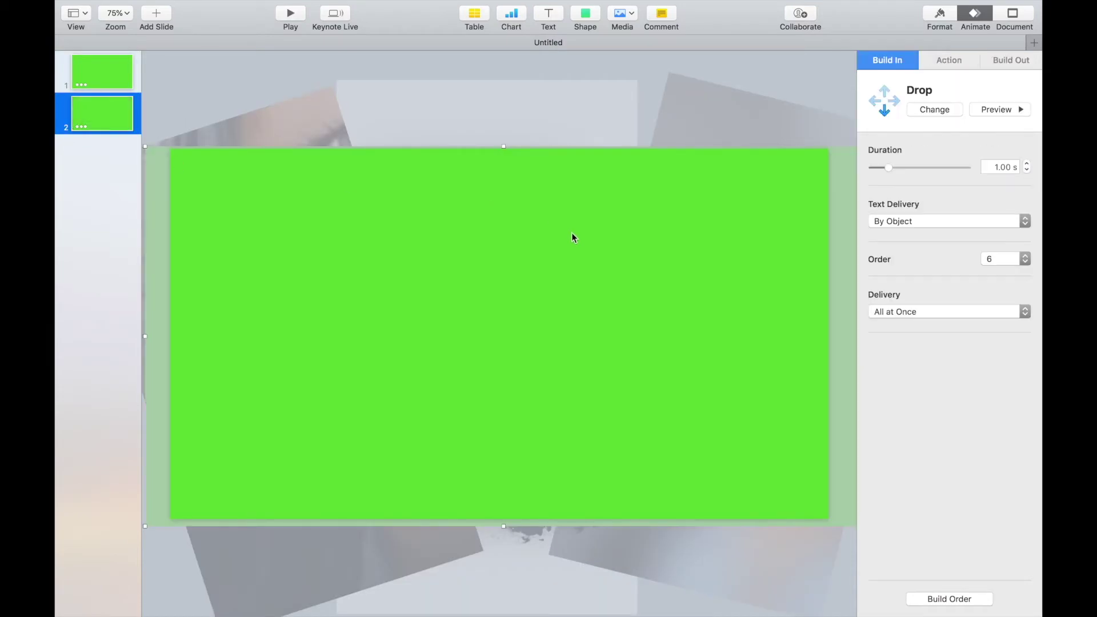
{"action": "left_click", "coordinate": [950, 111]}
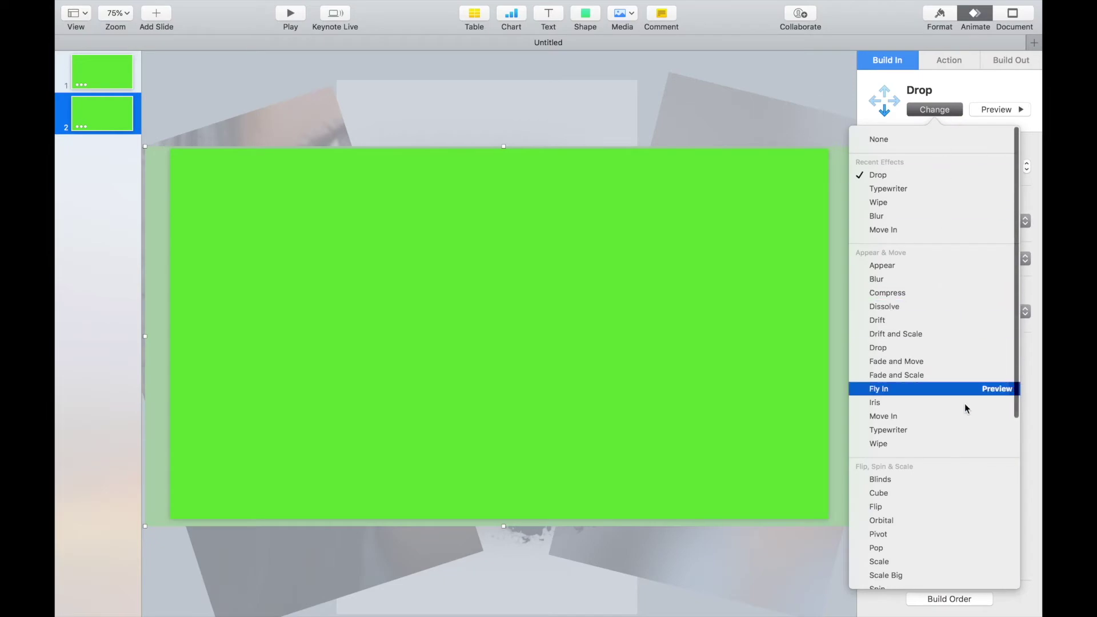
{"action": "left_click", "coordinate": [966, 520]}
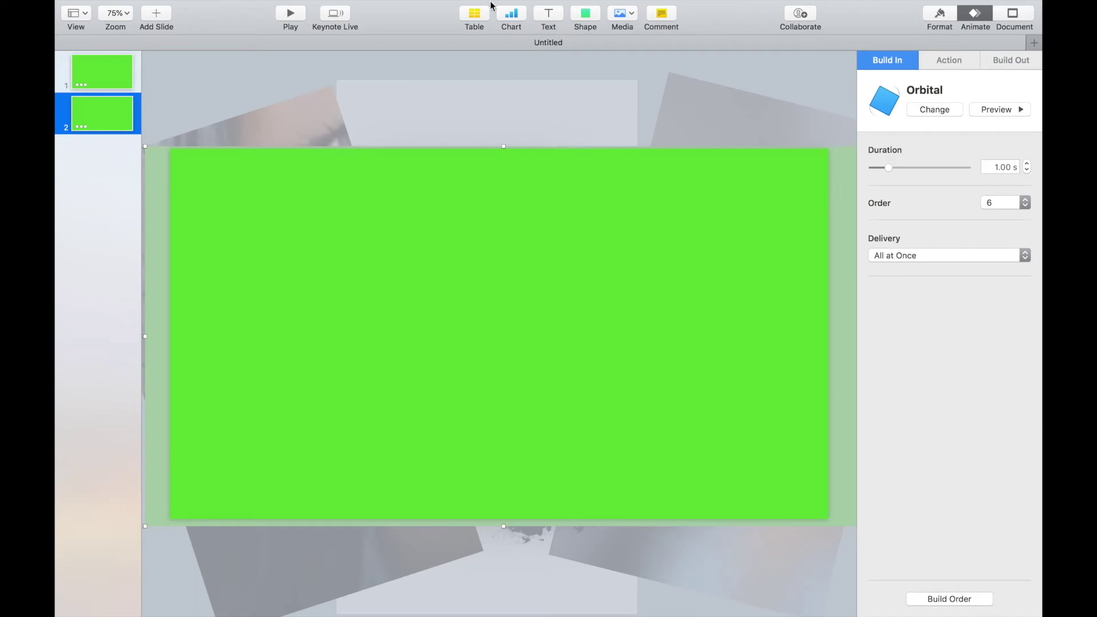
Export all slides as a self-playing movie, choosing a different resolution for the export
{"action": "mouse_move", "coordinate": [491, 3]}
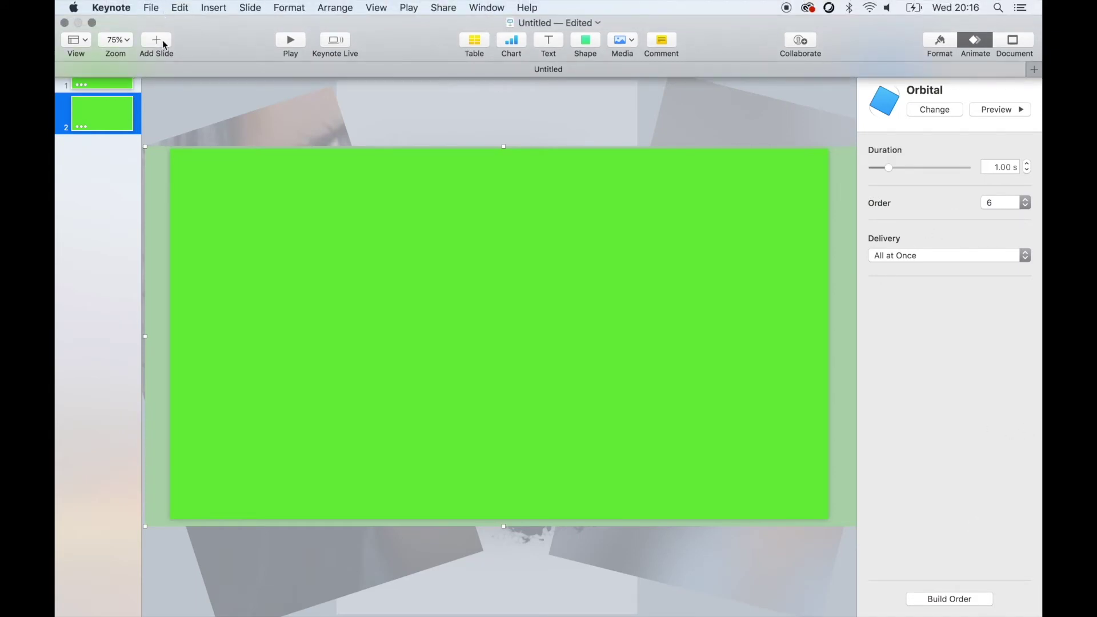
{"action": "left_click", "coordinate": [173, 124]}
{"action": "left_click", "coordinate": [151, 7]}
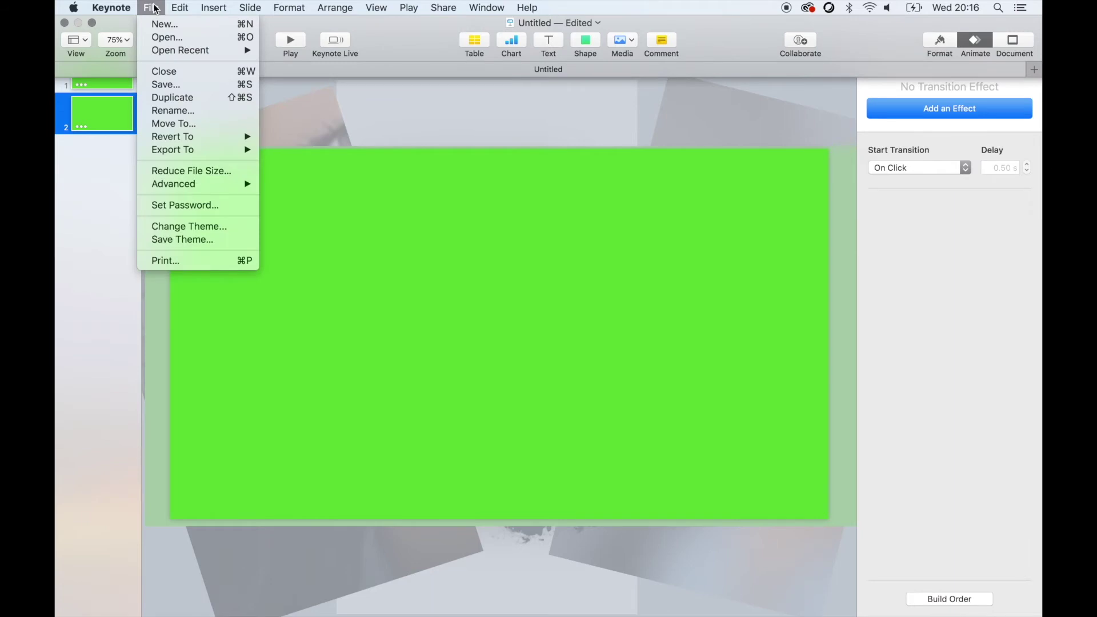
{"action": "mouse_move", "coordinate": [218, 150]}
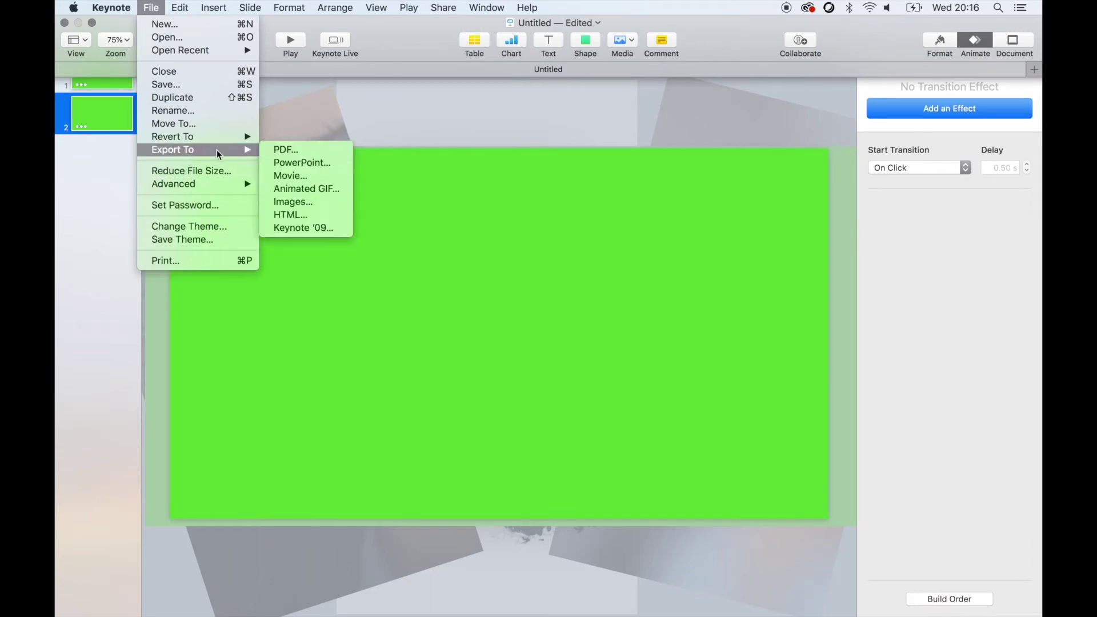
{"action": "left_click", "coordinate": [324, 177]}
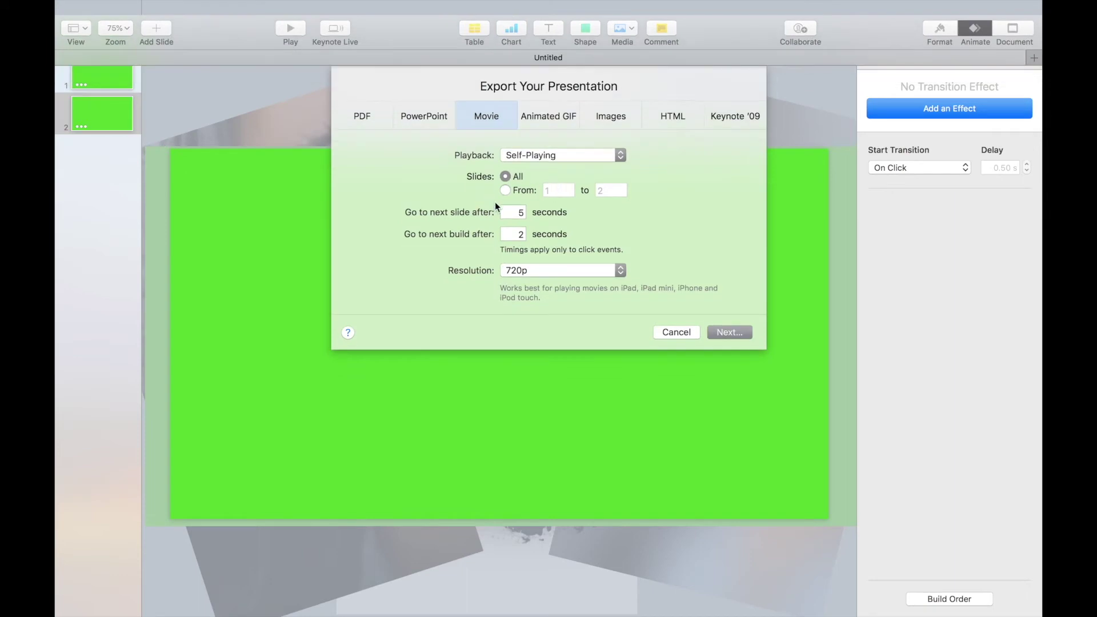
{"action": "left_click", "coordinate": [543, 270]}
{"action": "left_click", "coordinate": [541, 287]}
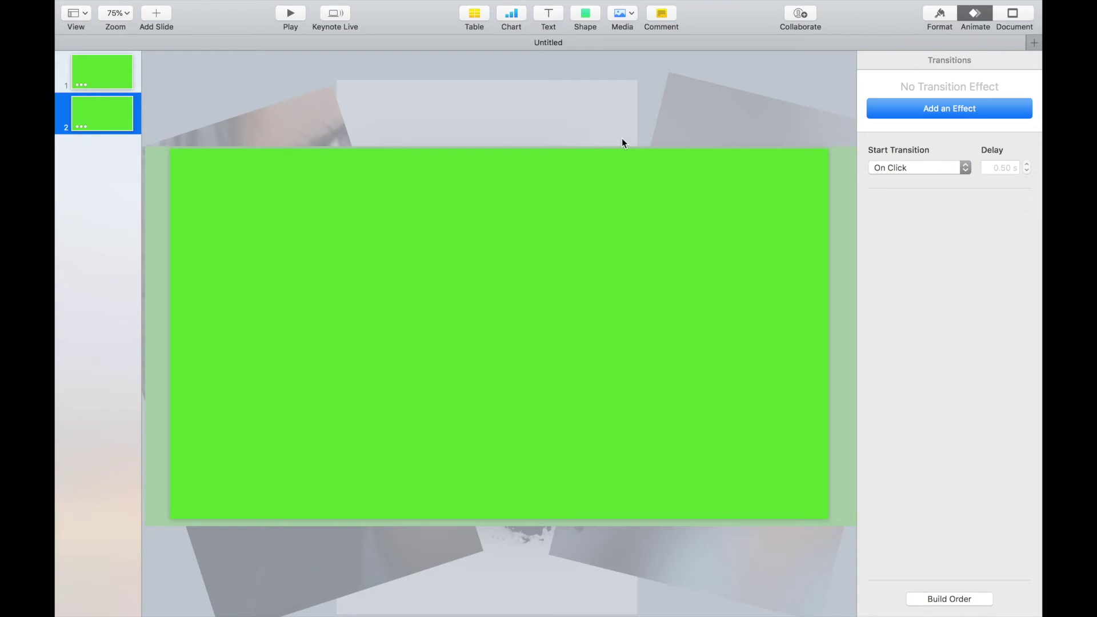
Switch to iMovie and import the exported intro movie from the Desktop into the project media
{"action": "mouse_move", "coordinate": [224, 2]}
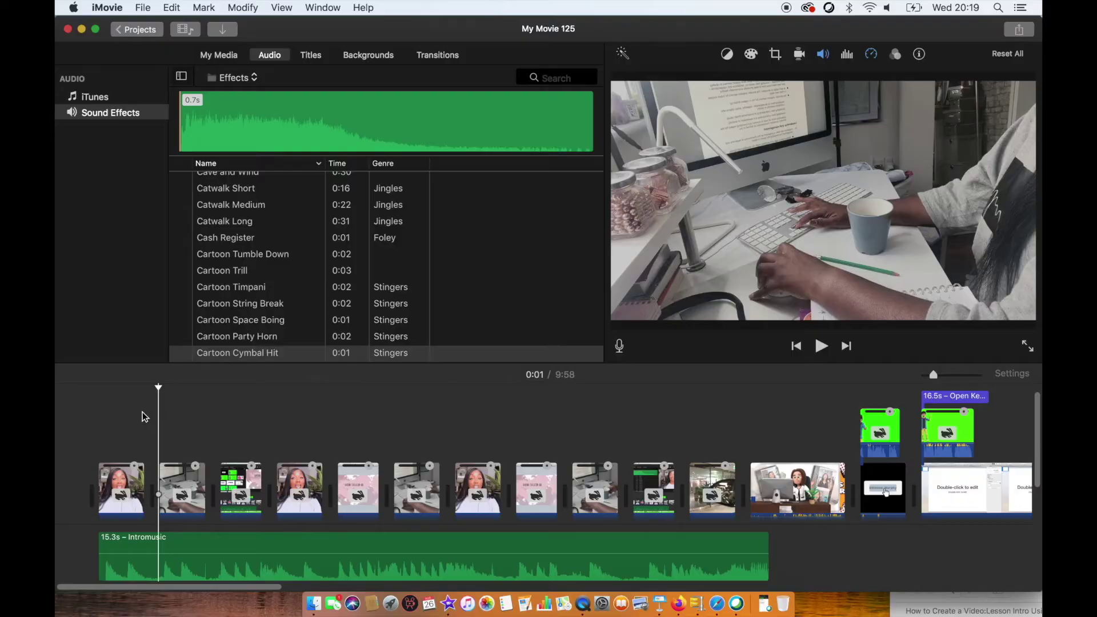
{"action": "left_click", "coordinate": [90, 416]}
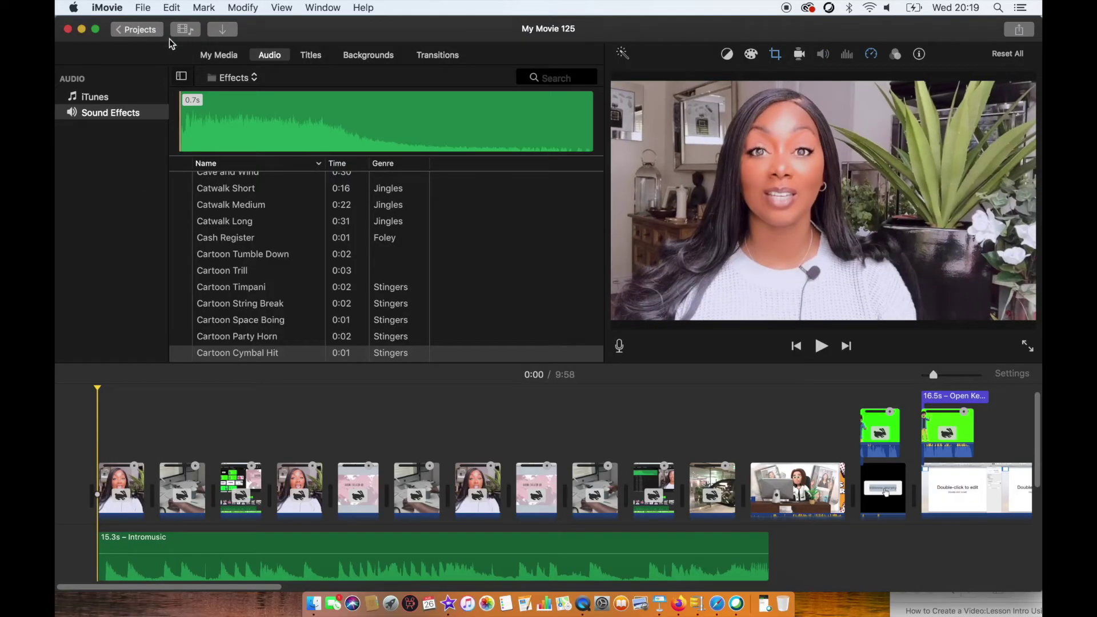
{"action": "left_click", "coordinate": [208, 57]}
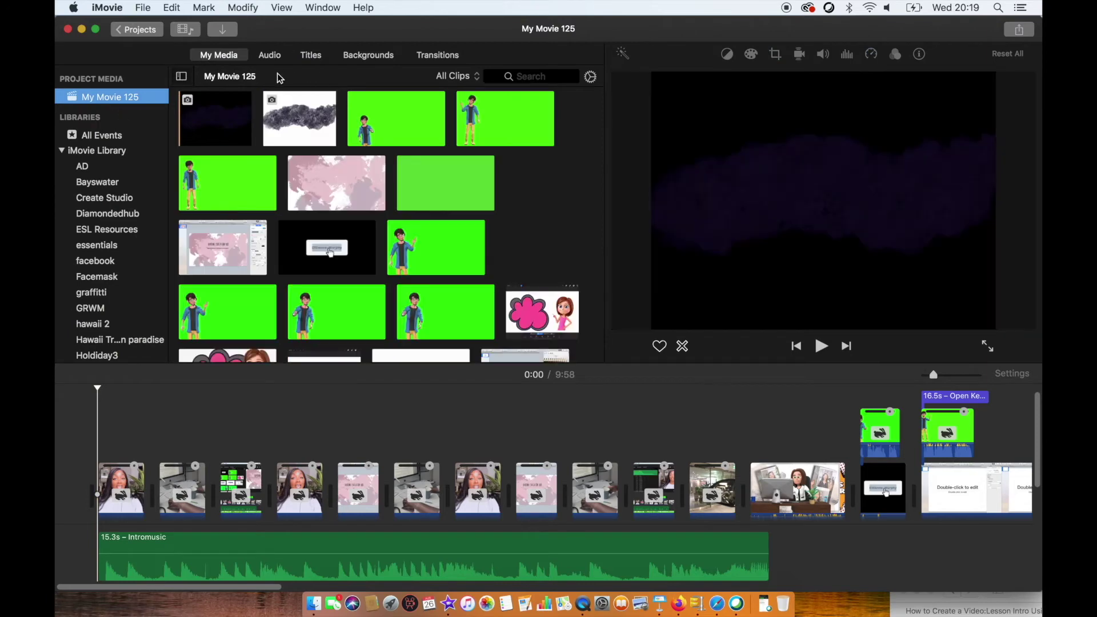
{"action": "left_click", "coordinate": [222, 30]}
{"action": "left_click", "coordinate": [306, 448]}
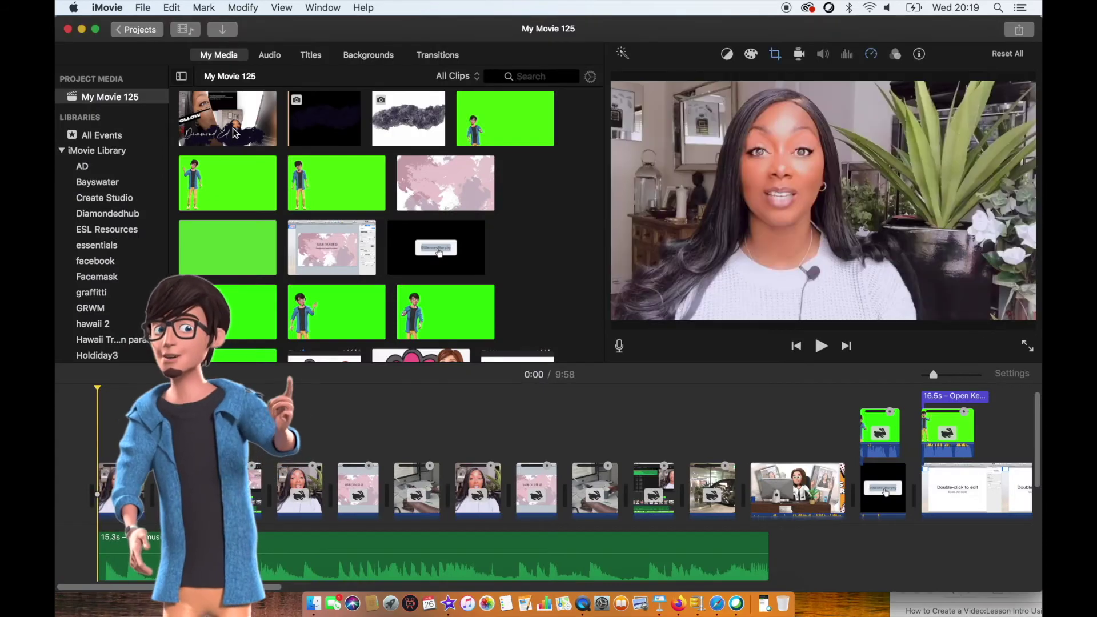
Place the imported intro above the first timeline clips, cut off its end section and trim its beginning
{"action": "left_click", "coordinate": [228, 128]}
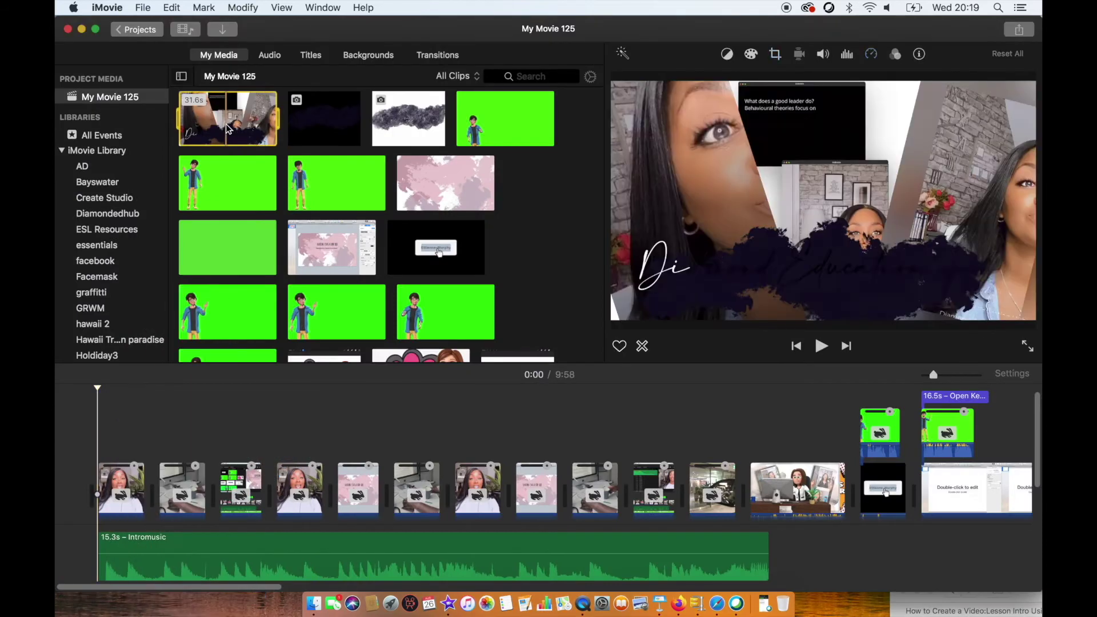
{"action": "left_click_drag", "start_coordinate": [229, 126], "coordinate": [107, 430]}
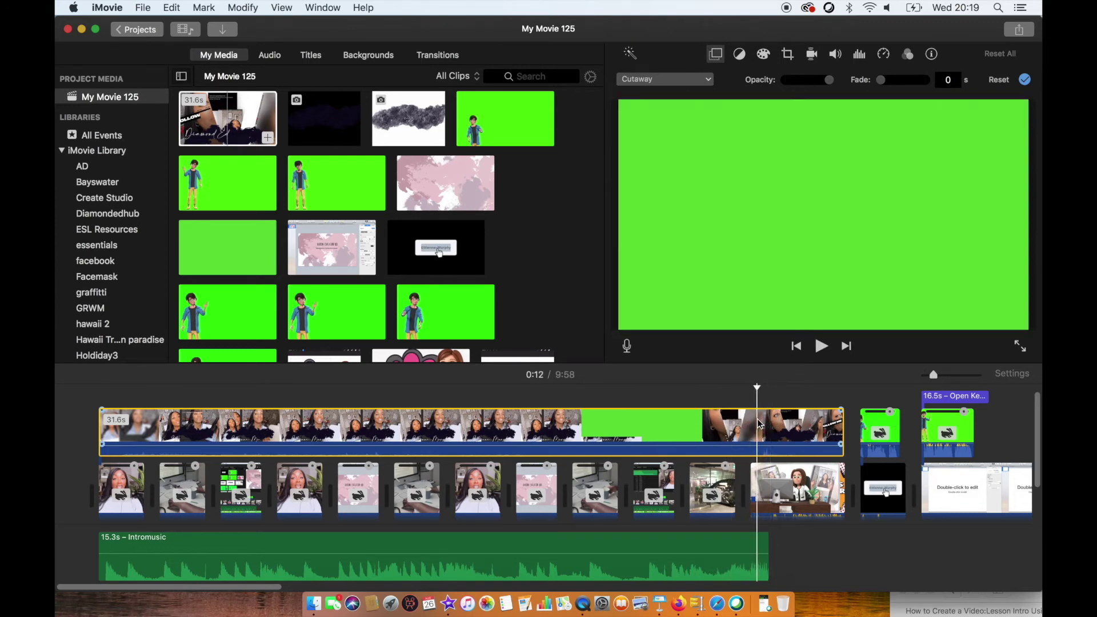
{"action": "key", "text": "super+b"}
{"action": "left_click", "coordinate": [775, 424]}
{"action": "key", "text": "BackSpace"}
{"action": "left_click_drag", "start_coordinate": [101, 426], "coordinate": [149, 447]}
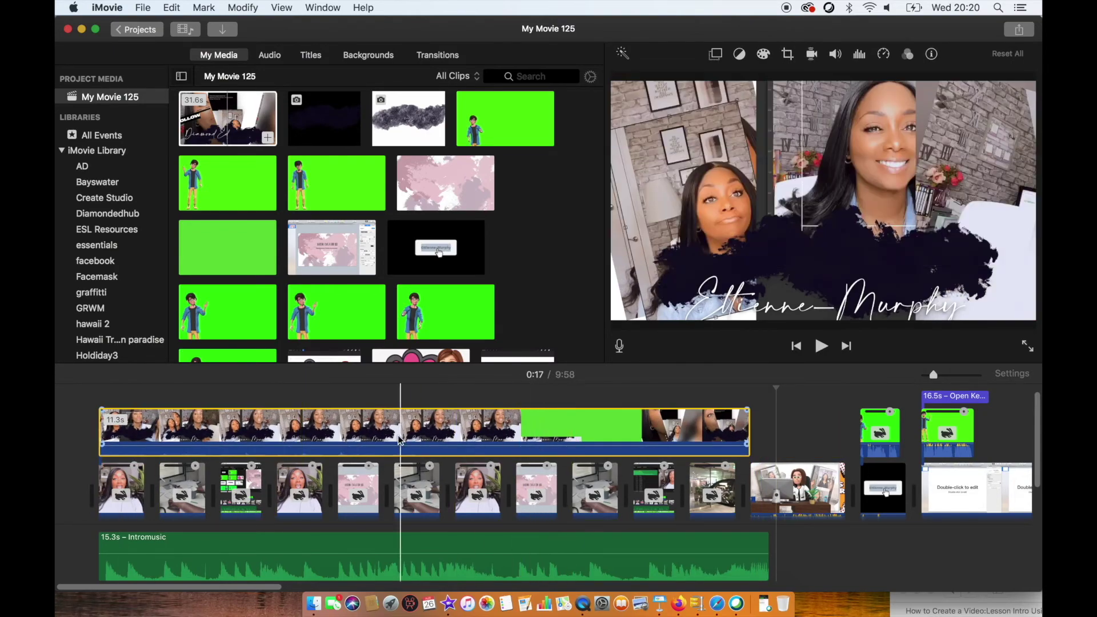
Split the overlaid intro clip at two points, delete the middle section and move the green-shape part up to the first piece
{"action": "left_click", "coordinate": [308, 435]}
{"action": "key", "text": "super+b"}
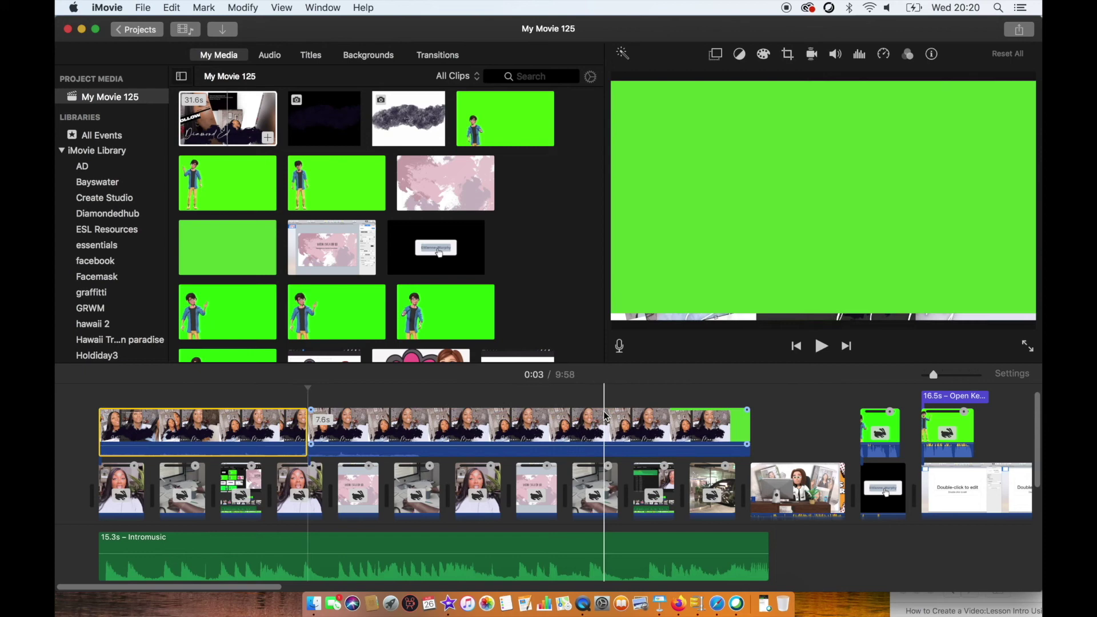
{"action": "left_click", "coordinate": [541, 418]}
{"action": "key", "text": "super+b"}
{"action": "key", "text": "BackSpace"}
{"action": "left_click_drag", "start_coordinate": [578, 421], "coordinate": [343, 422]}
Set the overlay piece with the green shape to Green/Blue Screen and play the transition
{"action": "left_click", "coordinate": [351, 423]}
{"action": "left_click", "coordinate": [715, 54]}
{"action": "left_click", "coordinate": [676, 80]}
{"action": "left_click", "coordinate": [670, 107]}
{"action": "left_click", "coordinate": [229, 441]}
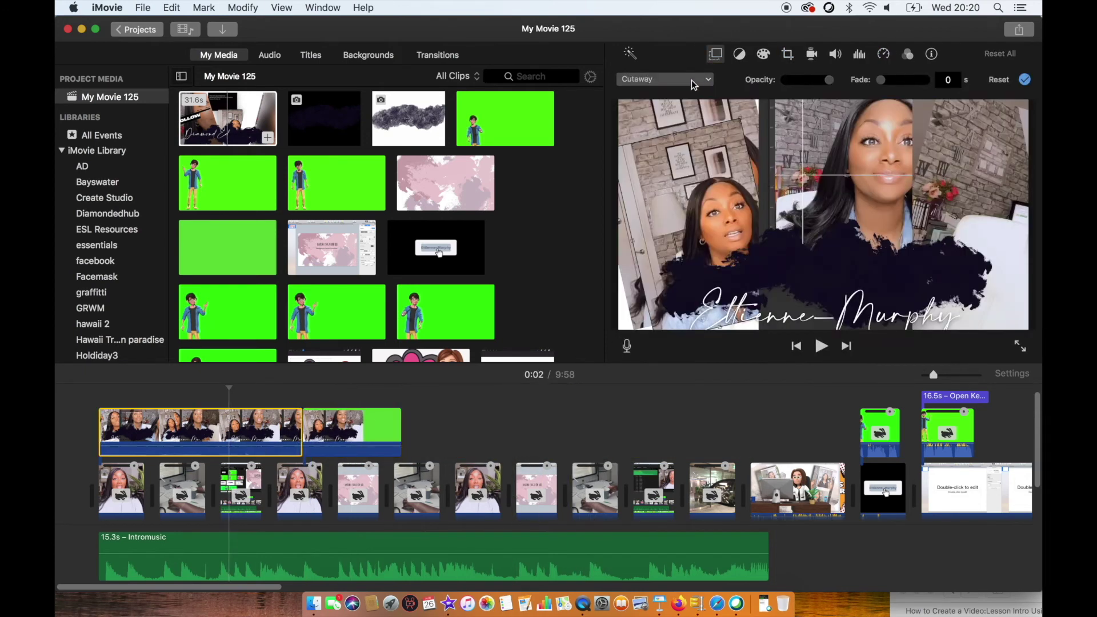
{"action": "left_click", "coordinate": [822, 346]}
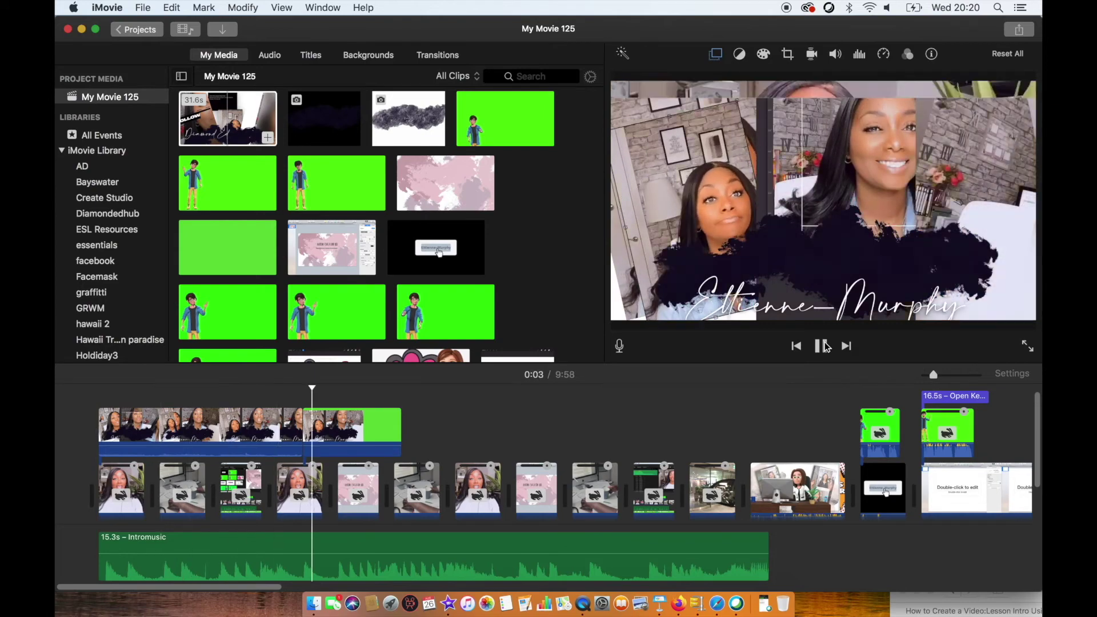
Split the 32.5 s overlay clip after the first green section and move the second part further along the timeline
{"action": "left_click", "coordinate": [81, 429]}
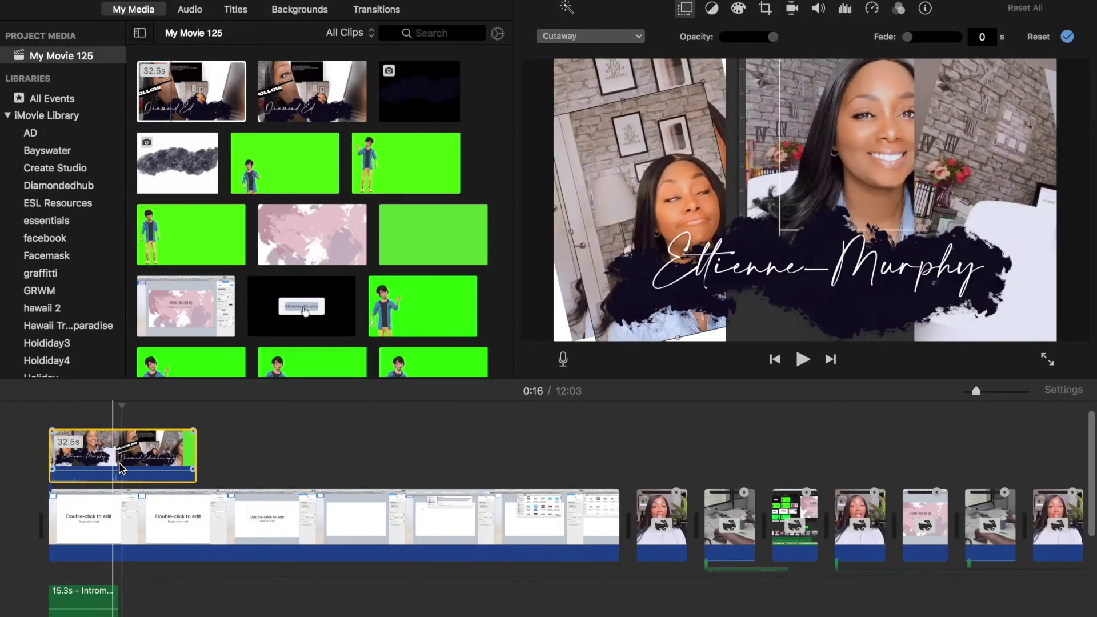
{"action": "left_click_drag", "start_coordinate": [979, 392], "coordinate": [986, 393]}
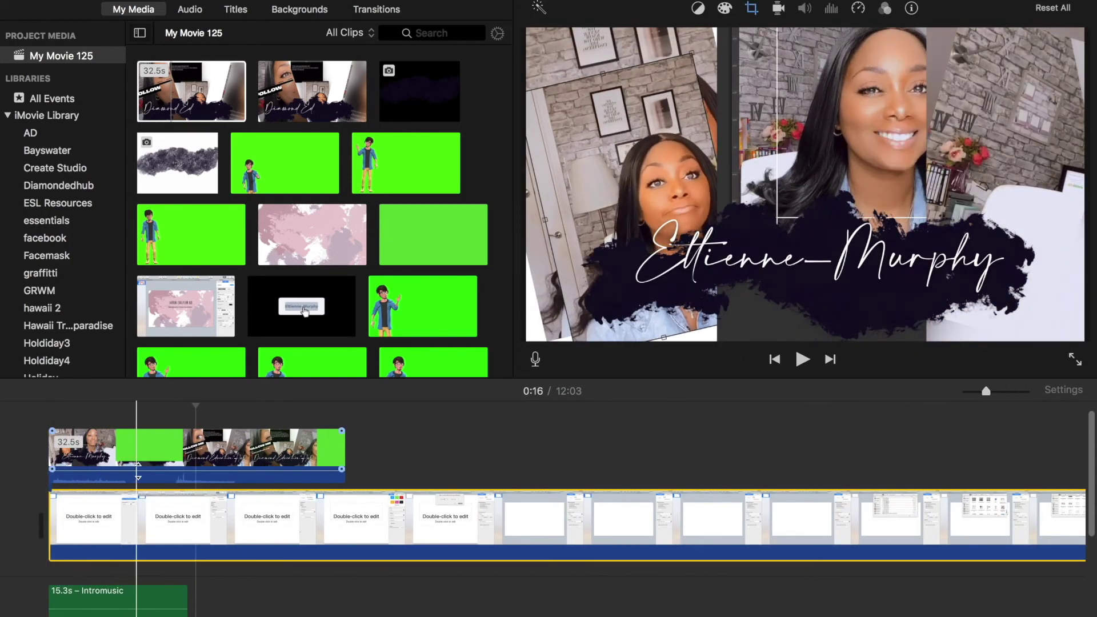
{"action": "left_click", "coordinate": [169, 460]}
{"action": "key", "text": "super+b"}
{"action": "left_click_drag", "start_coordinate": [198, 443], "coordinate": [606, 438]}
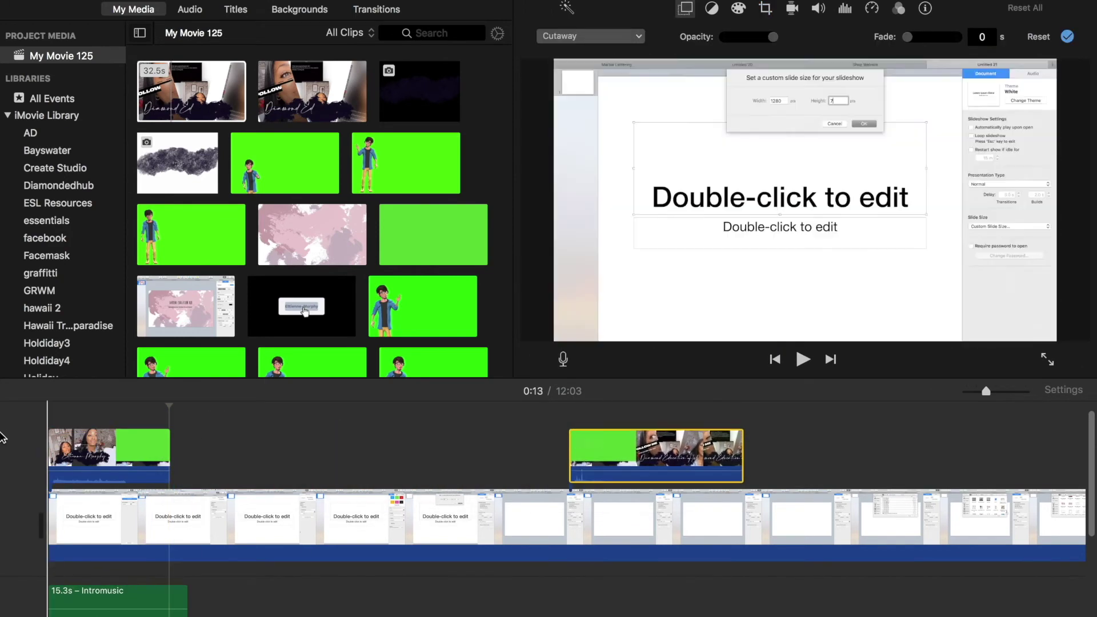
Split the first overlay just before the green shape drops, set the green piece to Green/Blue Screen and play it
{"action": "left_click", "coordinate": [134, 450]}
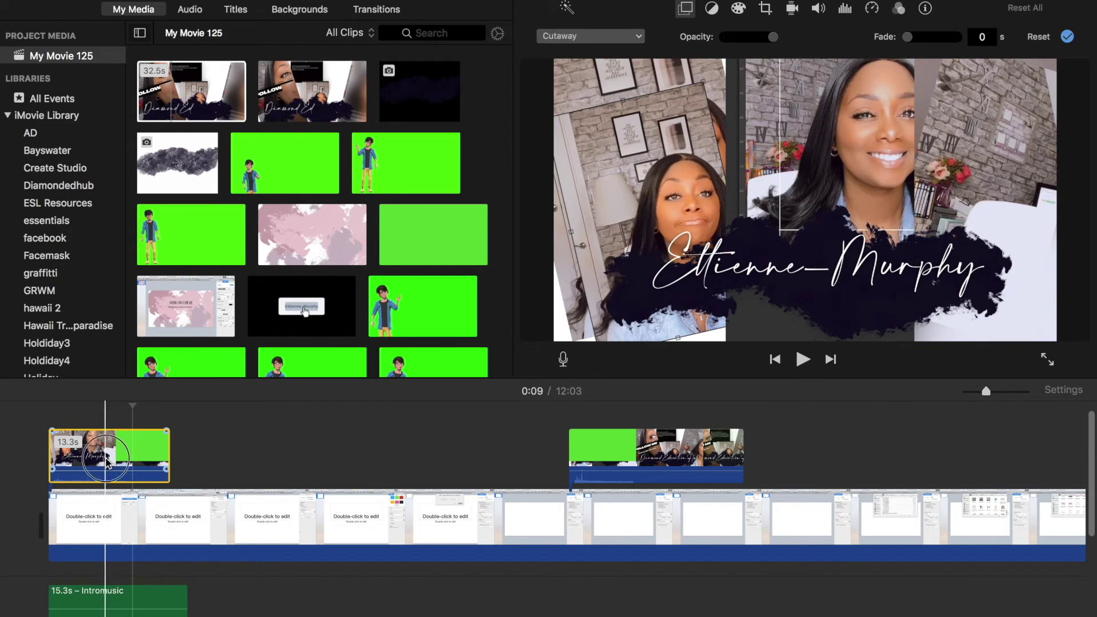
{"action": "key", "text": "super+b"}
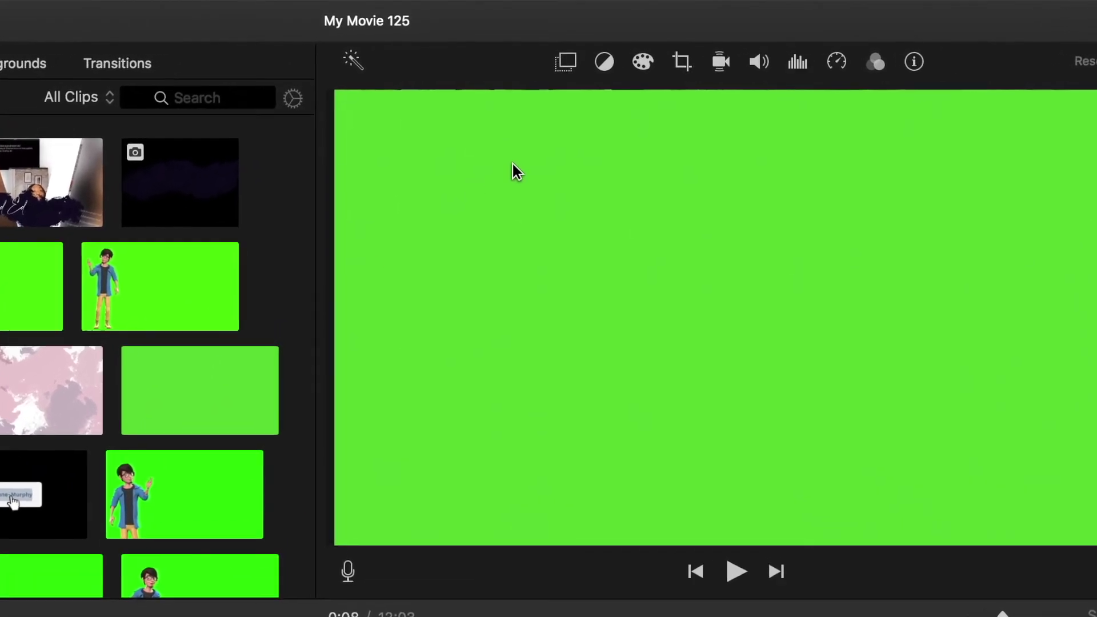
{"action": "left_click", "coordinate": [566, 62]}
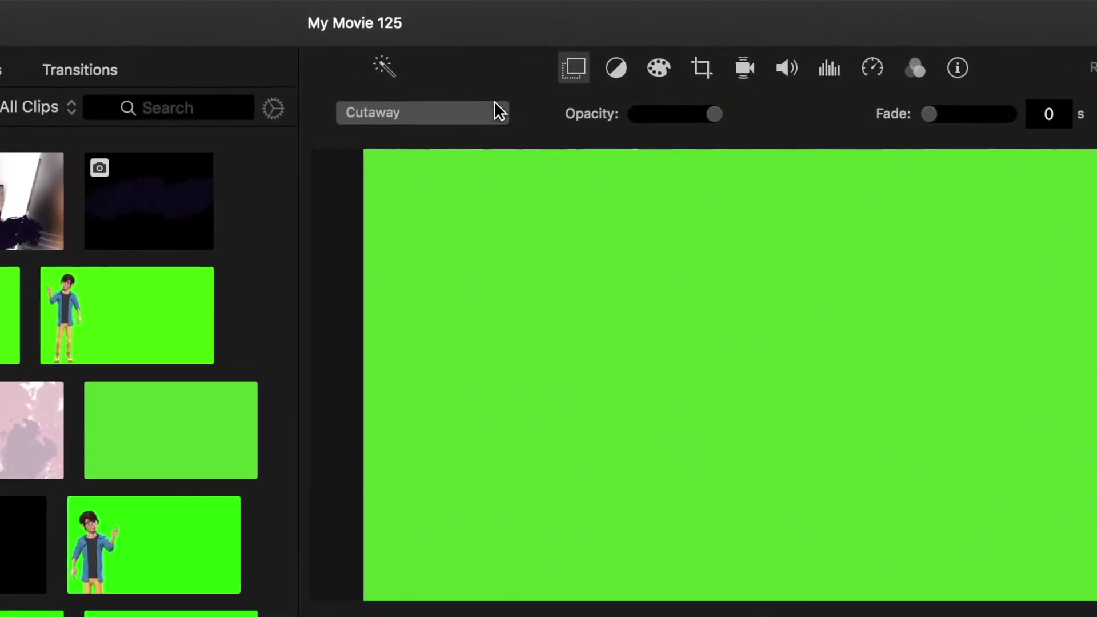
{"action": "left_click", "coordinate": [475, 110]}
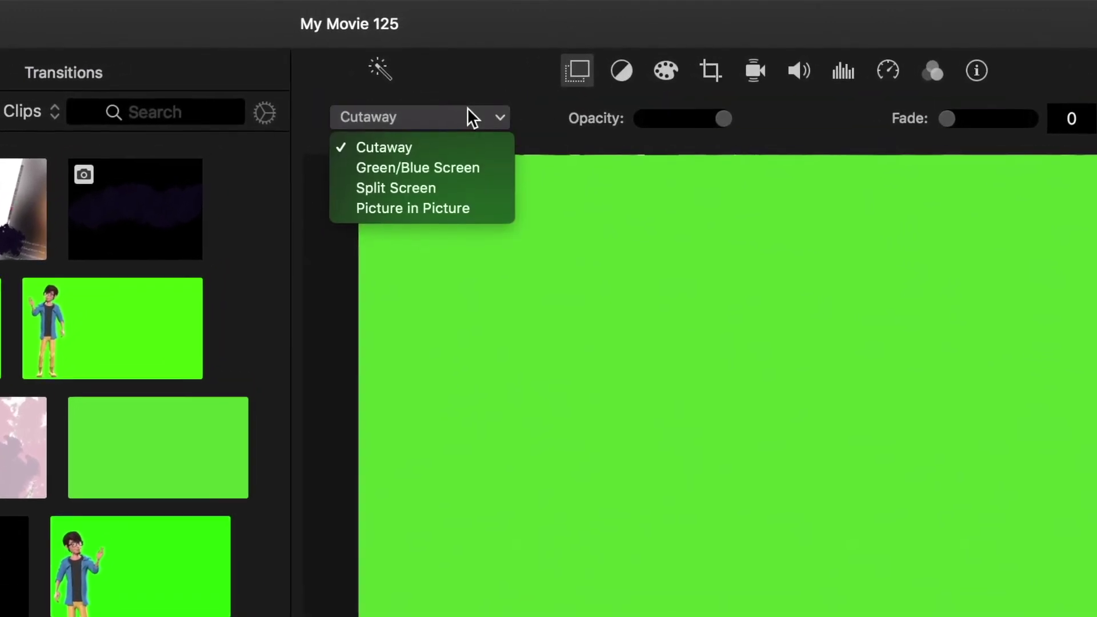
{"action": "left_click", "coordinate": [456, 172]}
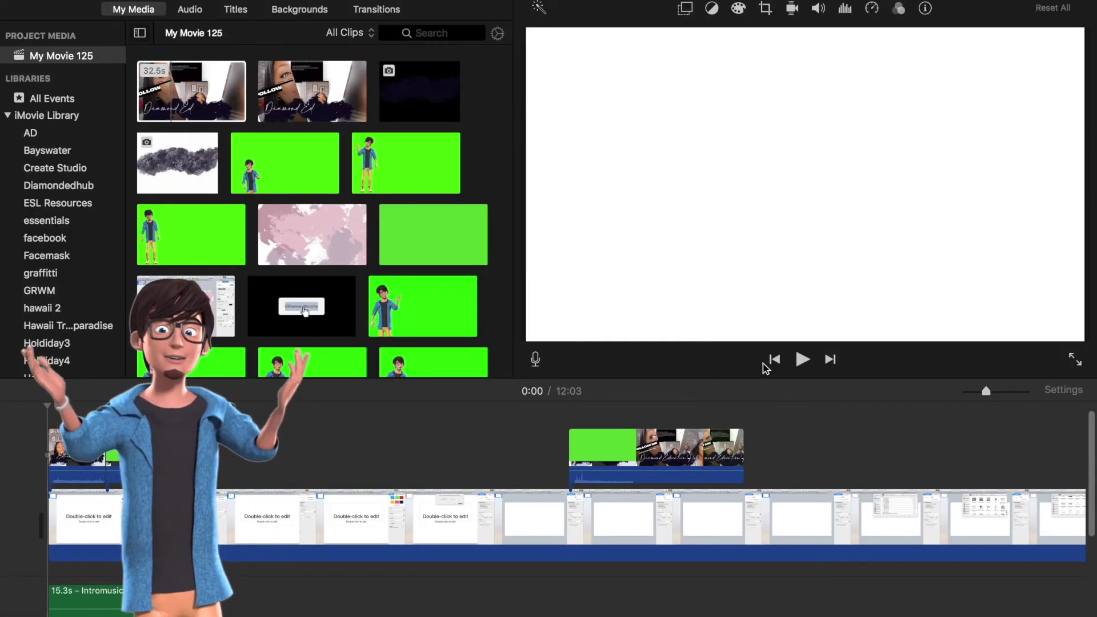
{"action": "left_click", "coordinate": [803, 359]}
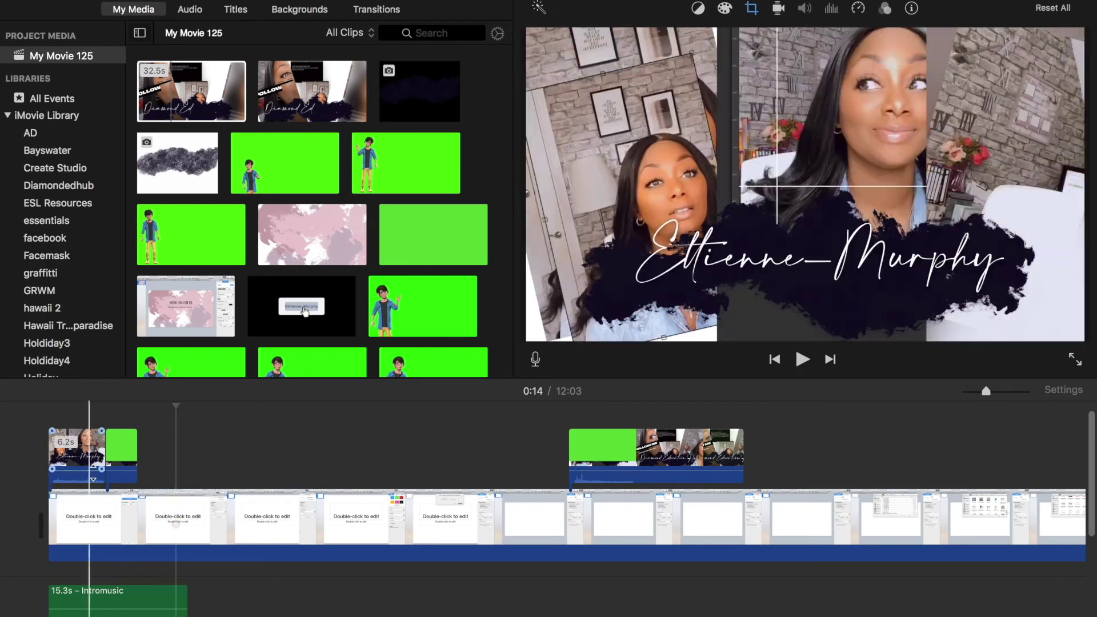
Split the second overlay twice after its caption appears, delete the middle section and close the gap before the green ending
{"action": "left_click", "coordinate": [581, 458]}
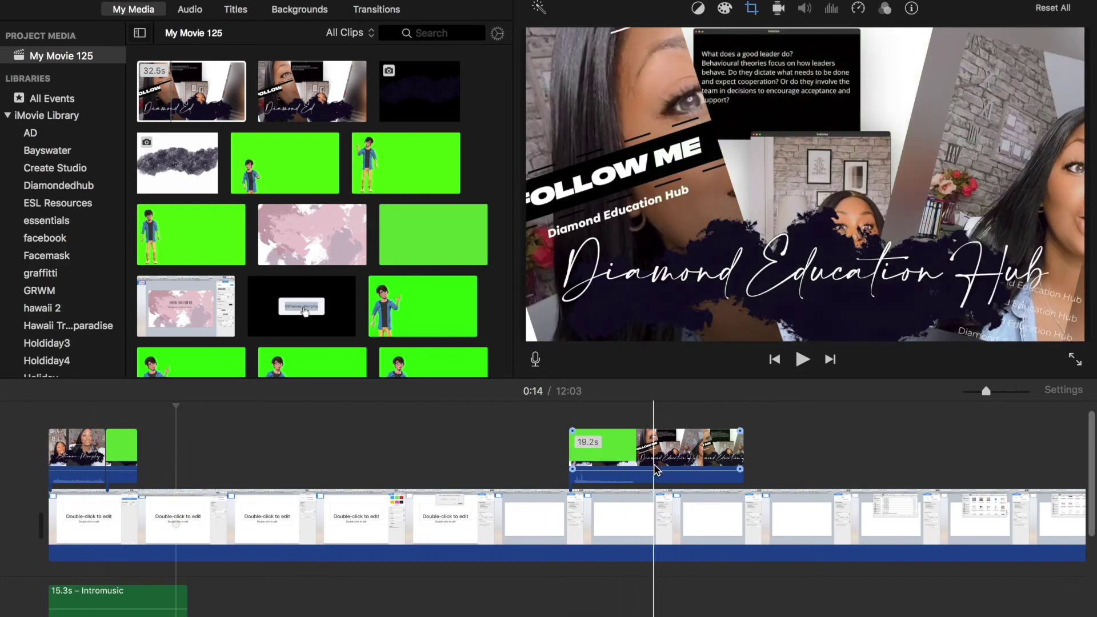
{"action": "left_click", "coordinate": [625, 463]}
{"action": "left_click", "coordinate": [653, 464]}
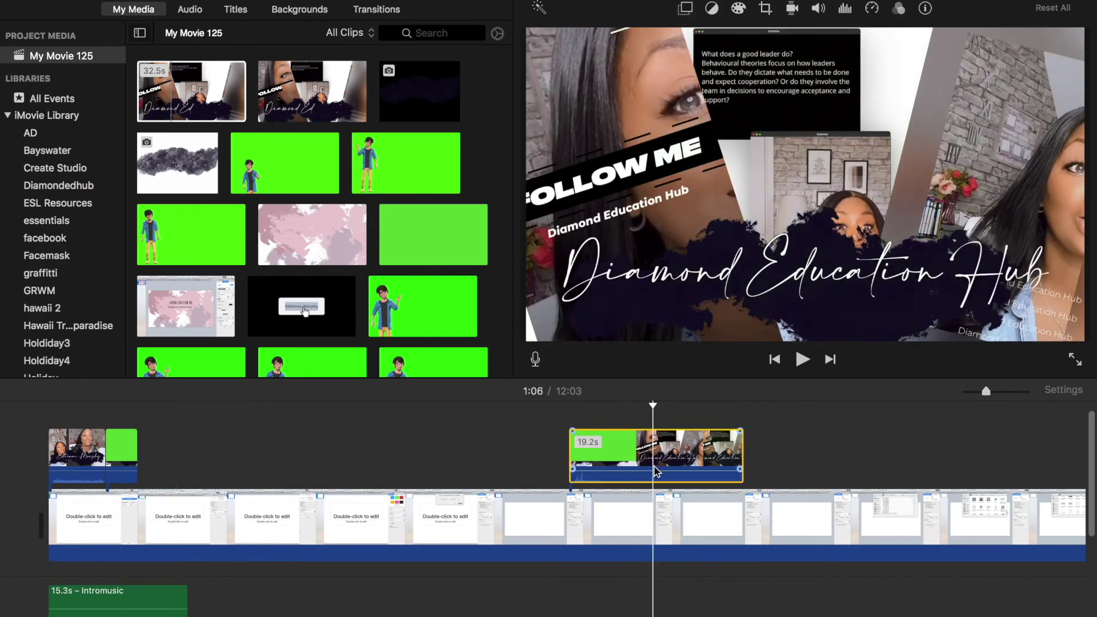
{"action": "key", "text": "super+b"}
{"action": "left_click", "coordinate": [686, 468]}
{"action": "key", "text": "super+b"}
{"action": "left_click", "coordinate": [667, 468]}
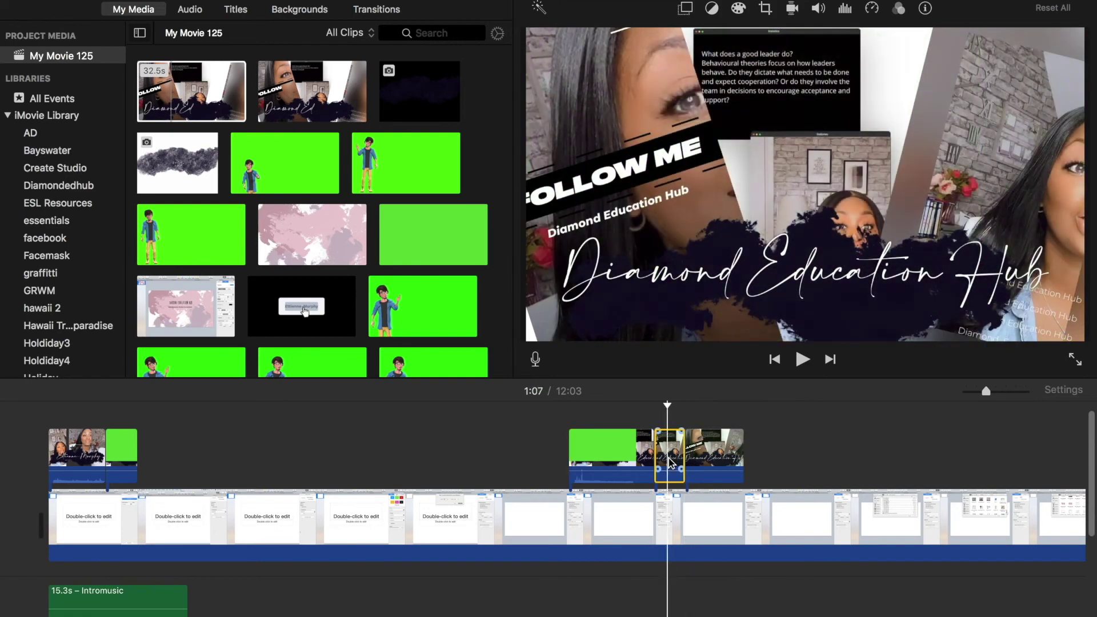
{"action": "key", "text": "Delete"}
{"action": "left_click", "coordinate": [702, 471]}
{"action": "left_click_drag", "start_coordinate": [720, 444], "coordinate": [692, 444]}
{"action": "left_click", "coordinate": [689, 445]}
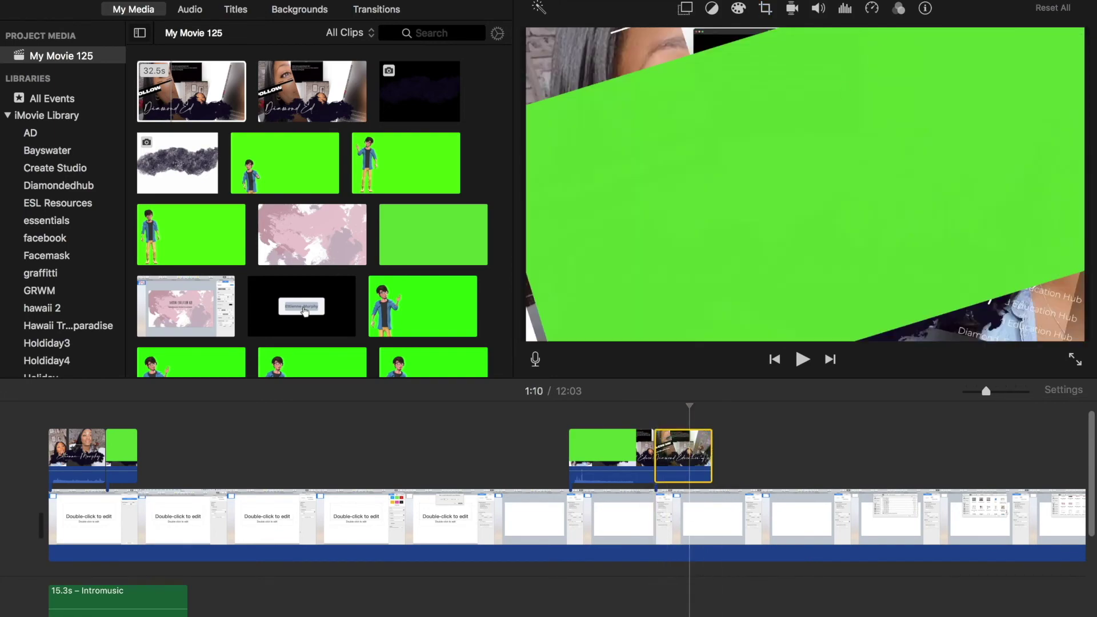
Set the last piece of the second overlay to Green/Blue Screen and play its transition
{"action": "left_click", "coordinate": [685, 9]}
{"action": "left_click", "coordinate": [602, 37]}
{"action": "left_click", "coordinate": [589, 67]}
{"action": "left_click", "coordinate": [566, 460]}
{"action": "left_click", "coordinate": [805, 360]}
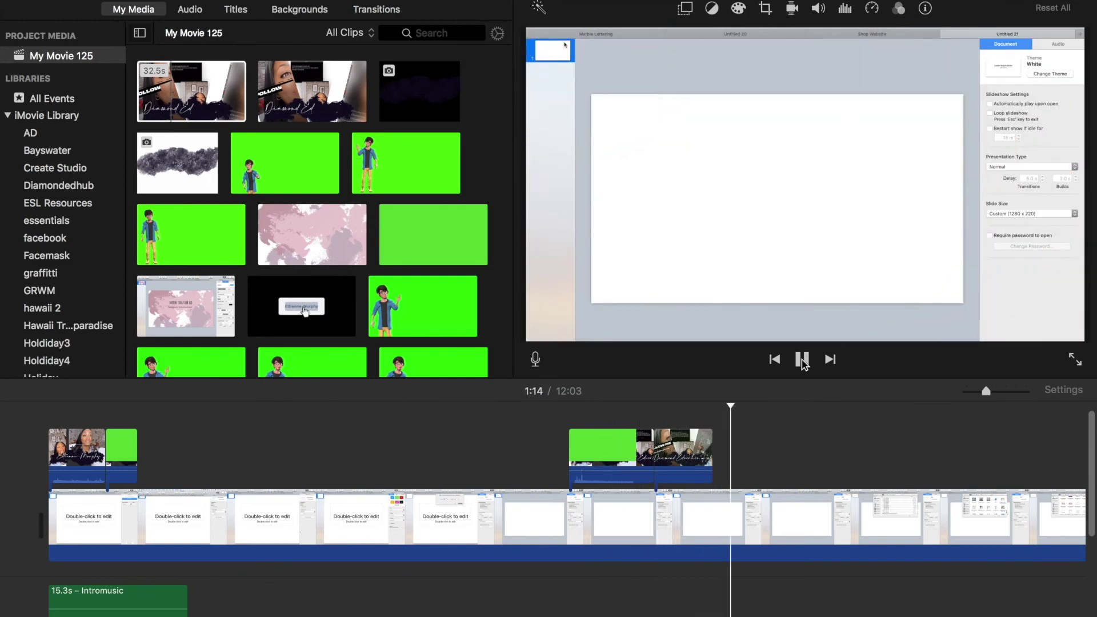
{"action": "left_click", "coordinate": [803, 360]}
Cut out the section of the base screen recording that lies between the two intro overlays
{"action": "left_click", "coordinate": [144, 515]}
{"action": "key", "text": "super+b"}
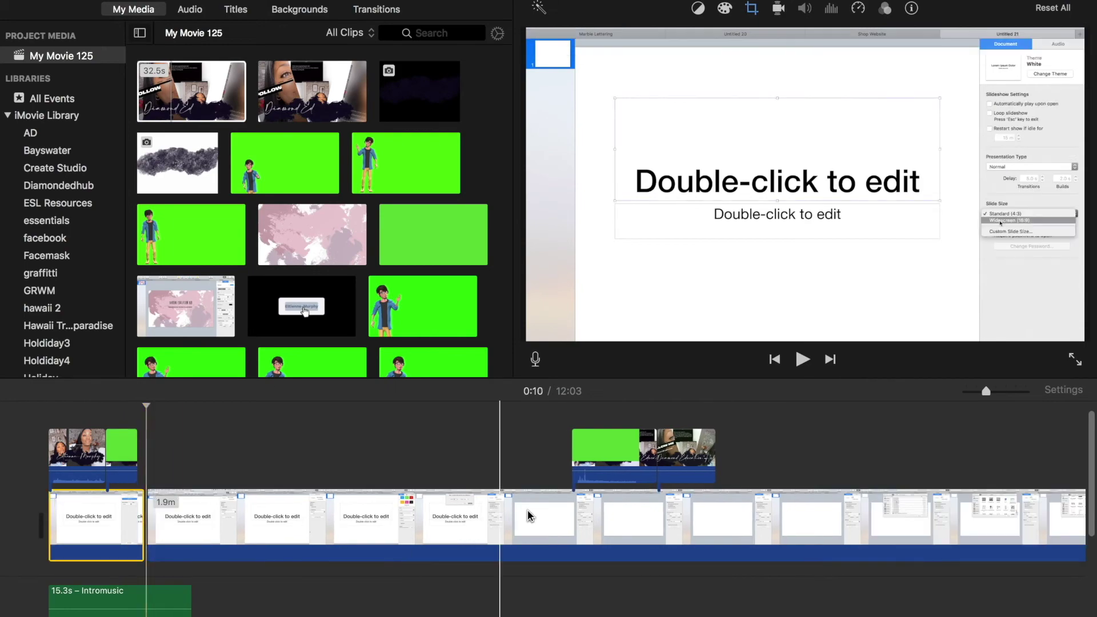
{"action": "left_click", "coordinate": [566, 522]}
{"action": "key", "text": "super+b"}
{"action": "key", "text": "BackSpace"}
Split the base screen recording just past the second overlay and delete the remainder
{"action": "left_click", "coordinate": [321, 517]}
{"action": "key", "text": "super+b"}
{"action": "left_click", "coordinate": [343, 517]}
{"action": "key", "text": "BackSpace"}
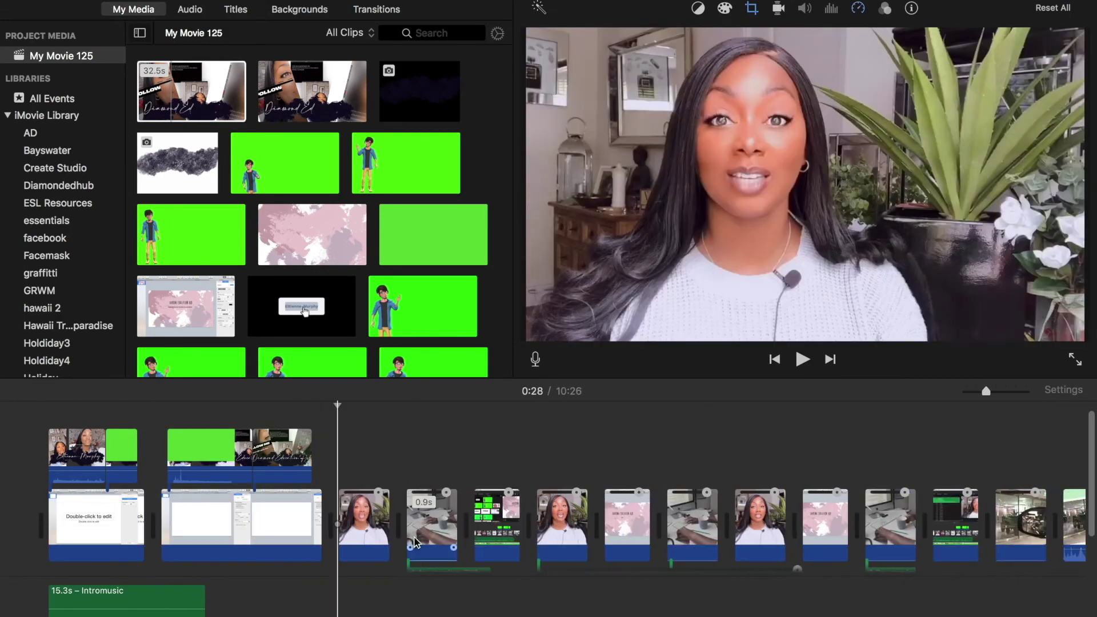
Extend the ends of the two base recording clips and play the movie from the start
{"action": "left_click", "coordinate": [34, 436]}
{"action": "left_click_drag", "start_coordinate": [144, 515], "coordinate": [162, 514]}
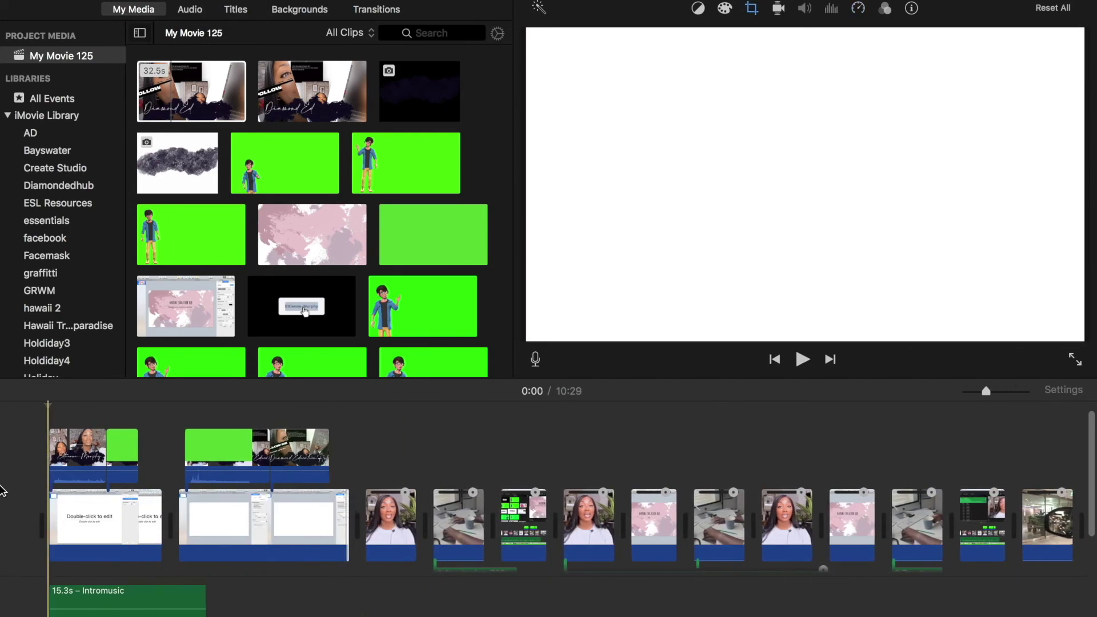
{"action": "left_click", "coordinate": [803, 360]}
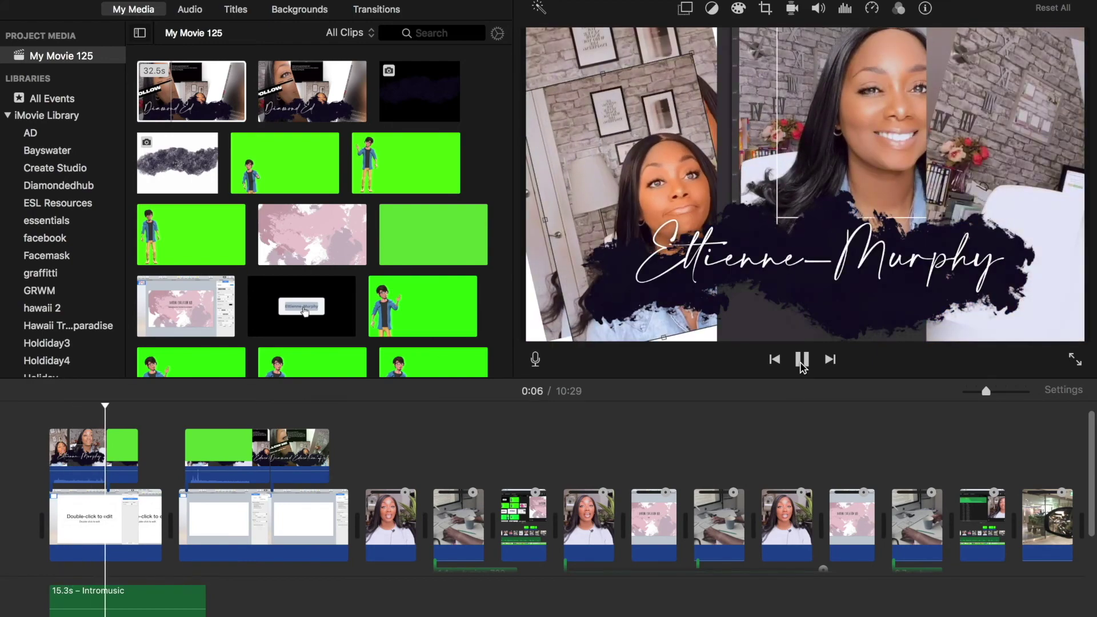